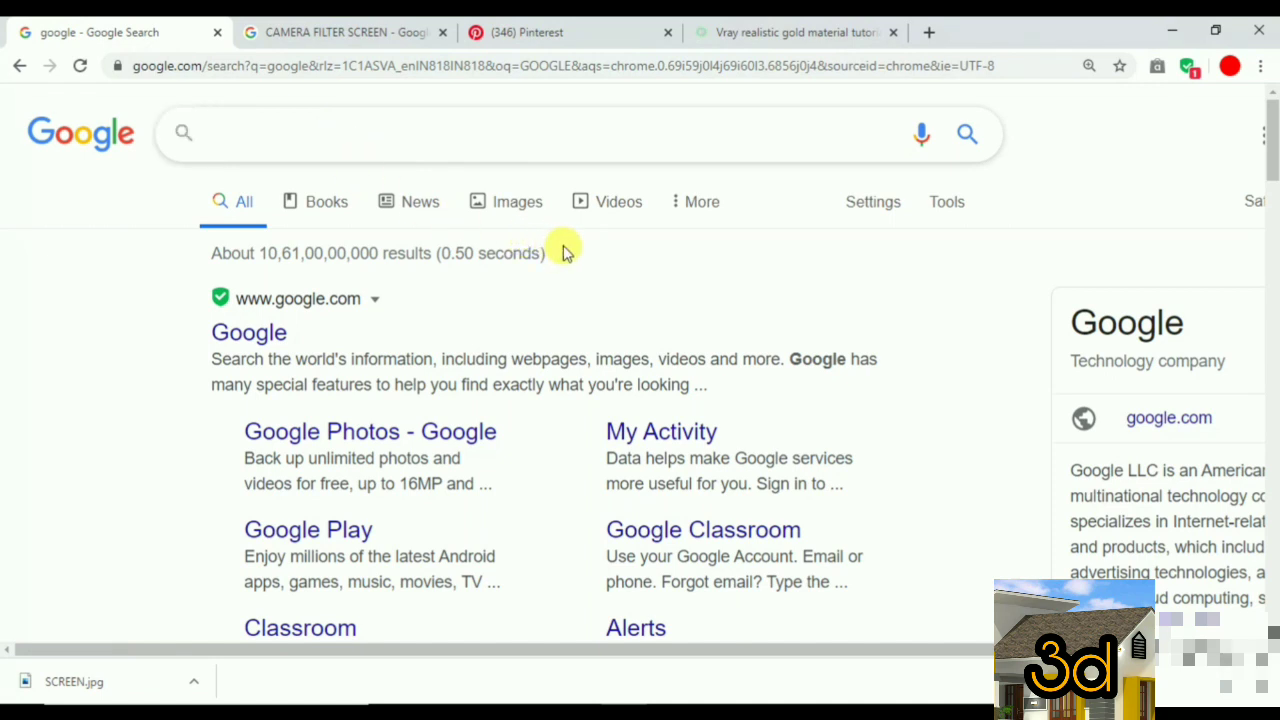
- Search Google for 'HDRI FOR 3DSM' and accept the corrected 'HDRI FOR 3DS MAX' search
{"action": "type", "text": "HDRI FOR 3DSM"}
{"action": "key", "text": "Return"}
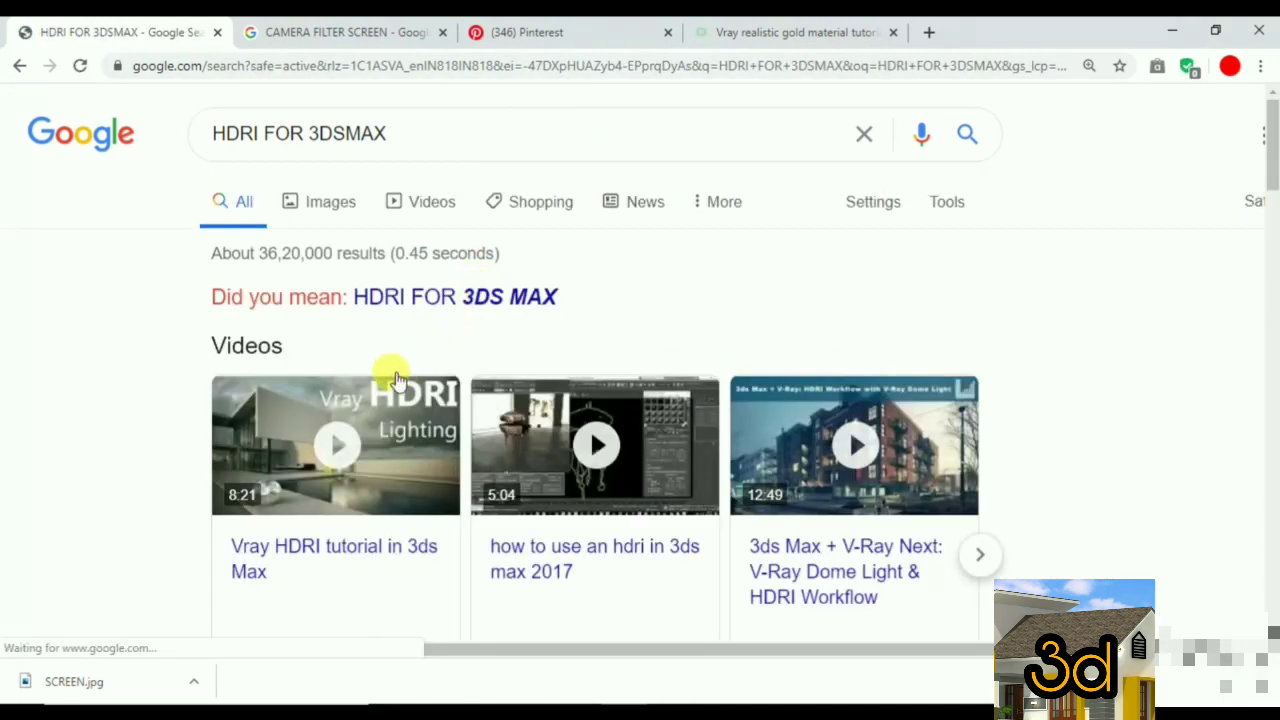
{"action": "scroll", "coordinate": [397, 372], "scroll_direction": "down", "scroll_amount": 1}
{"action": "left_click", "coordinate": [447, 240]}
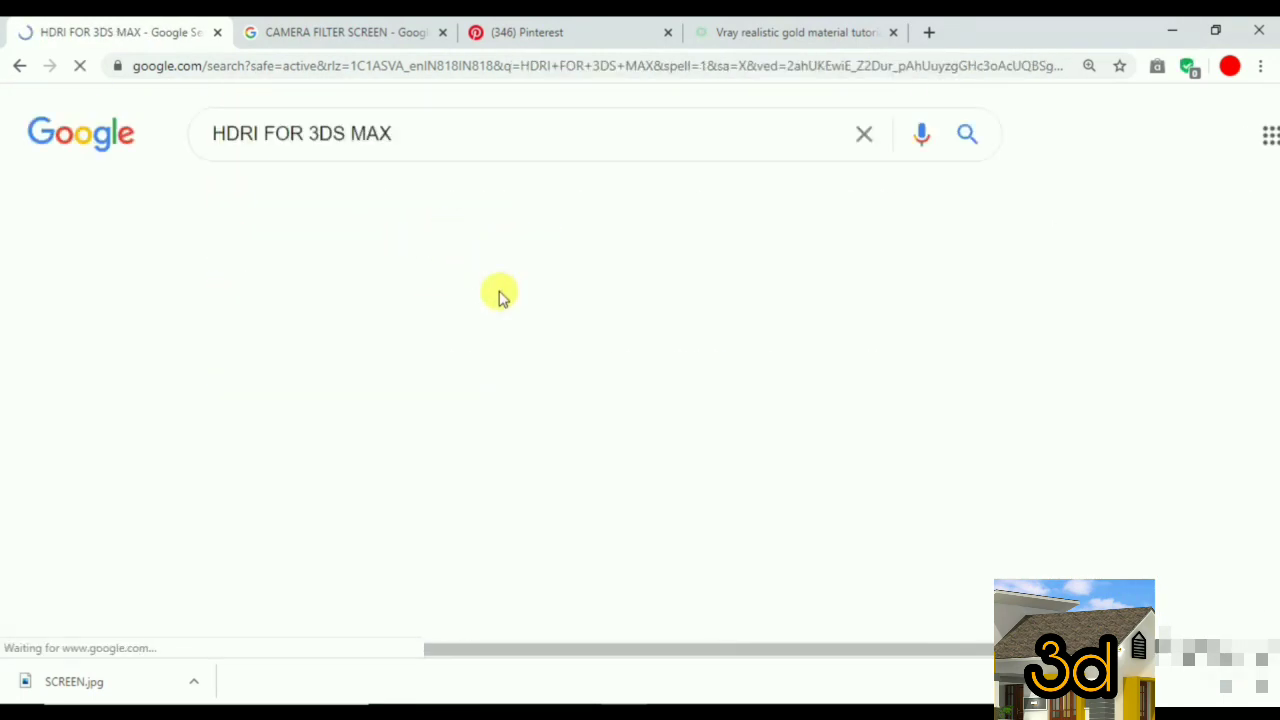
{"action": "scroll", "coordinate": [257, 334], "scroll_direction": "down", "scroll_amount": 1}
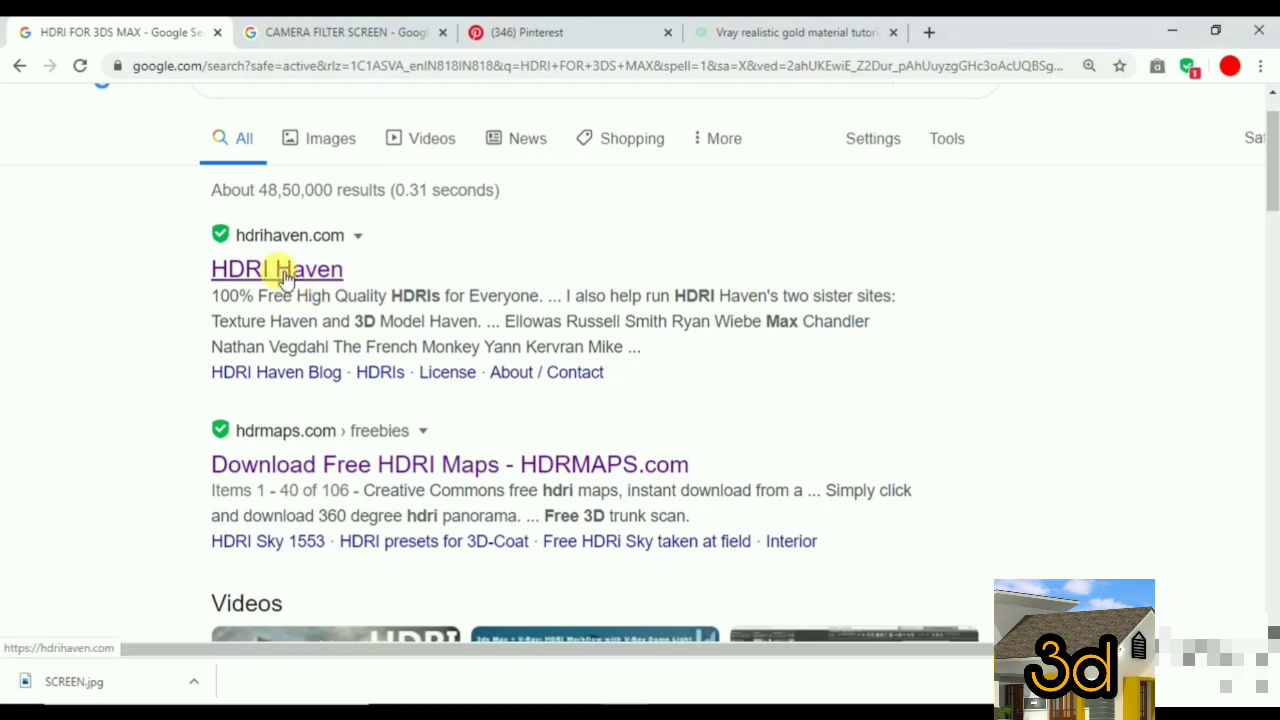
- Open the HDRI Haven result and go to its full All HDRIs library of 387 HDRIs
{"action": "left_click", "coordinate": [284, 277]}
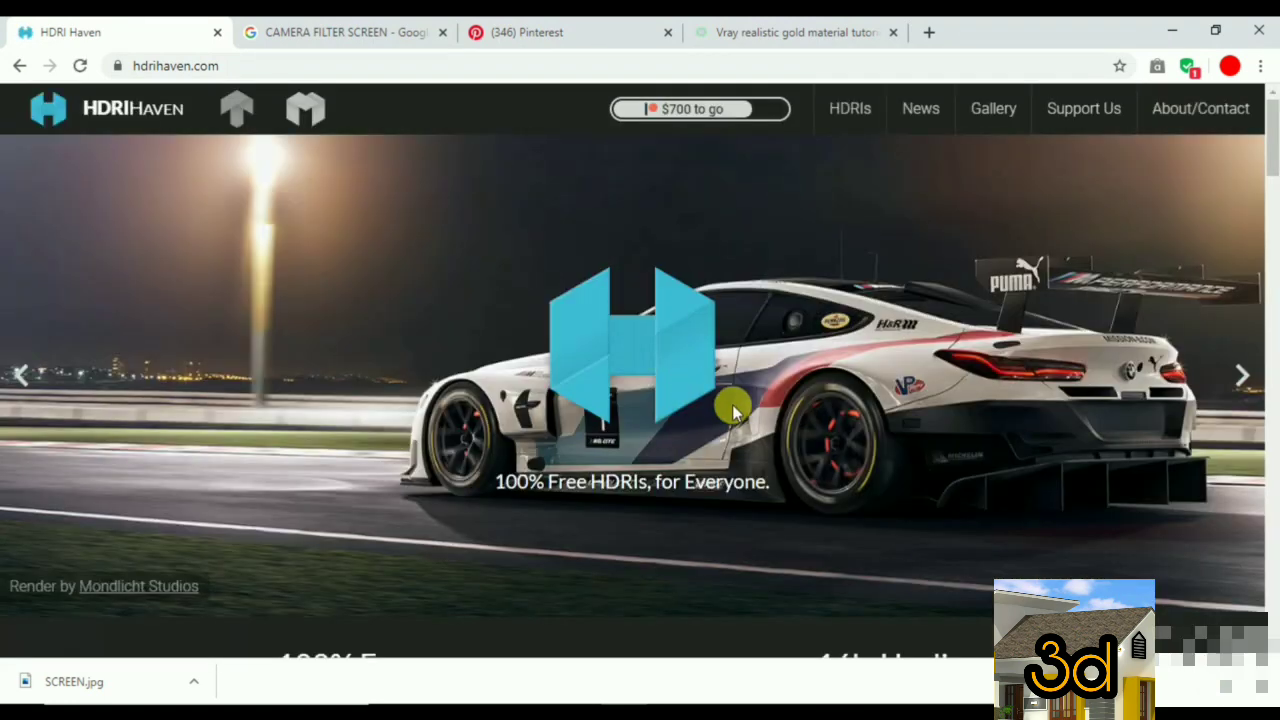
{"action": "scroll", "coordinate": [732, 404], "scroll_direction": "down", "scroll_amount": 8}
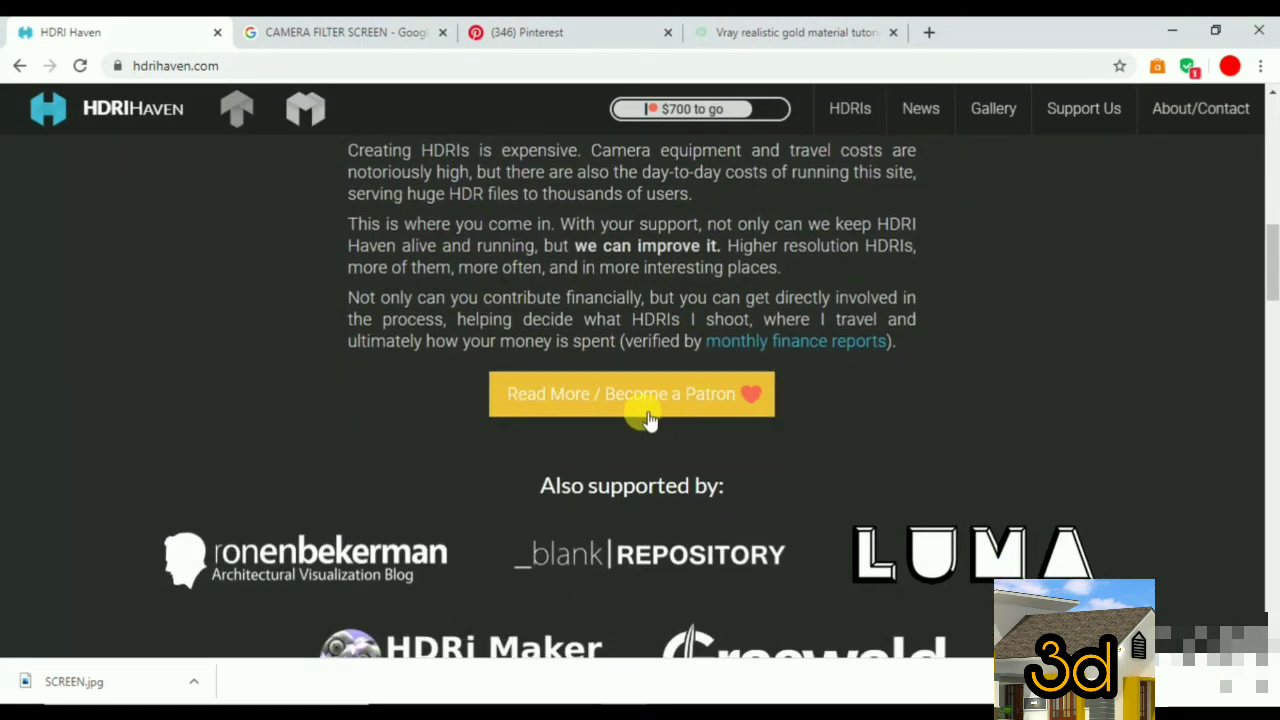
{"action": "scroll", "coordinate": [500, 440], "scroll_direction": "down", "scroll_amount": 6}
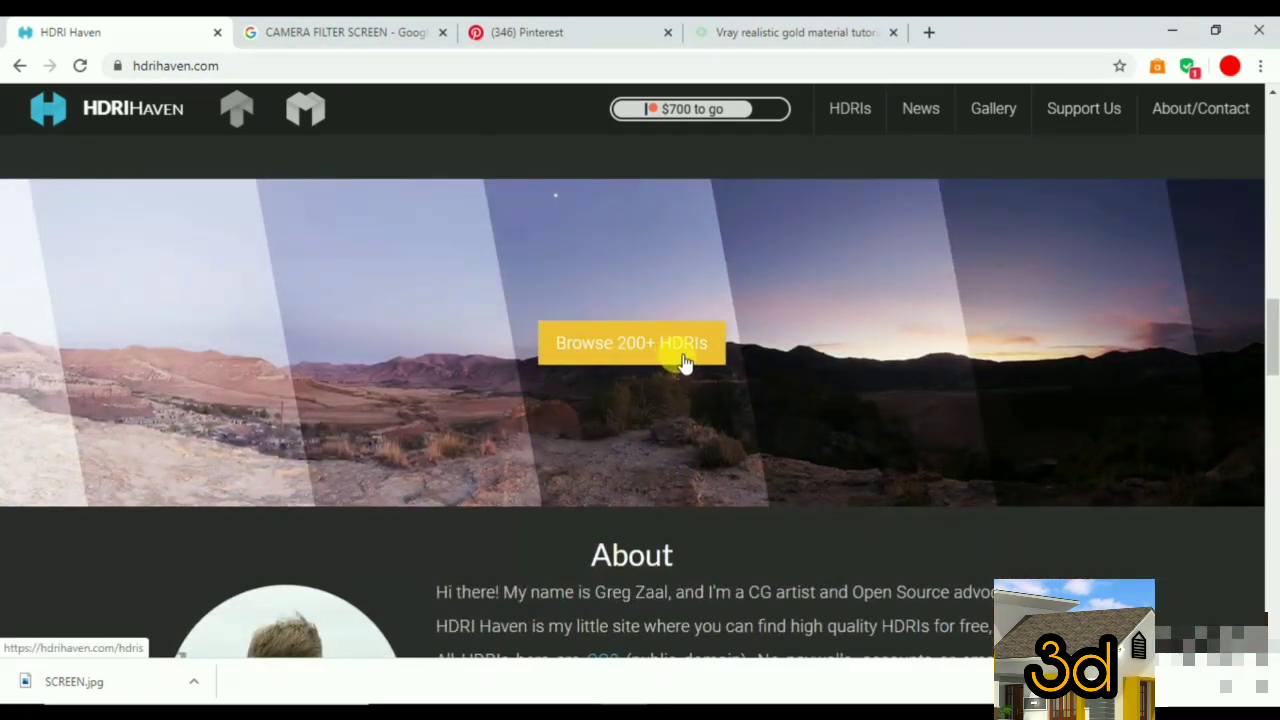
{"action": "left_click", "coordinate": [600, 365]}
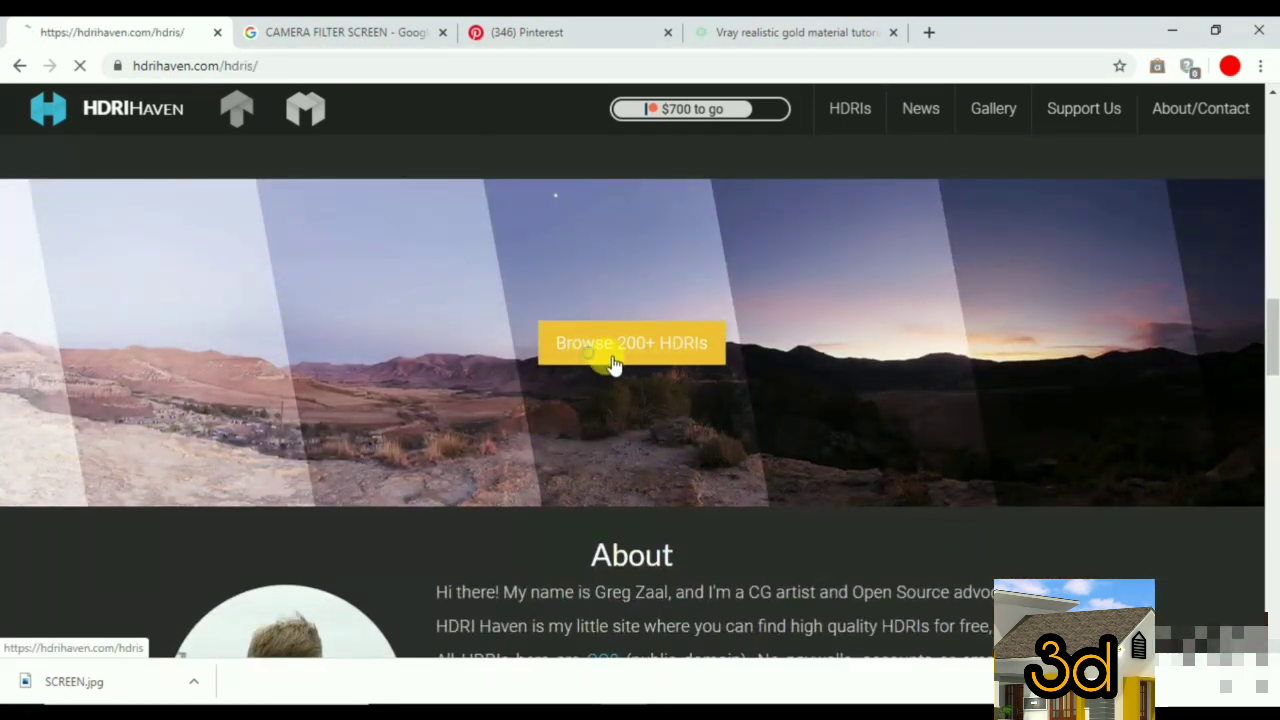
{"action": "scroll", "coordinate": [621, 362], "scroll_direction": "down", "scroll_amount": 2}
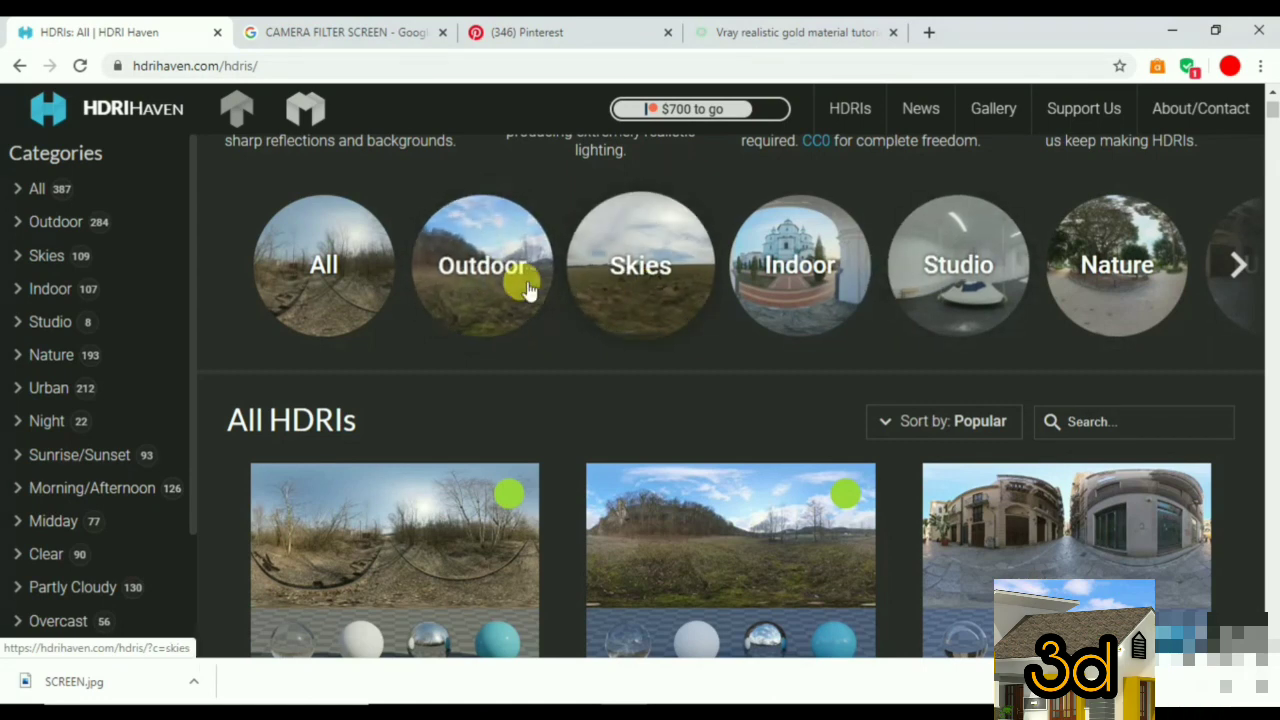
{"action": "left_click", "coordinate": [930, 297]}
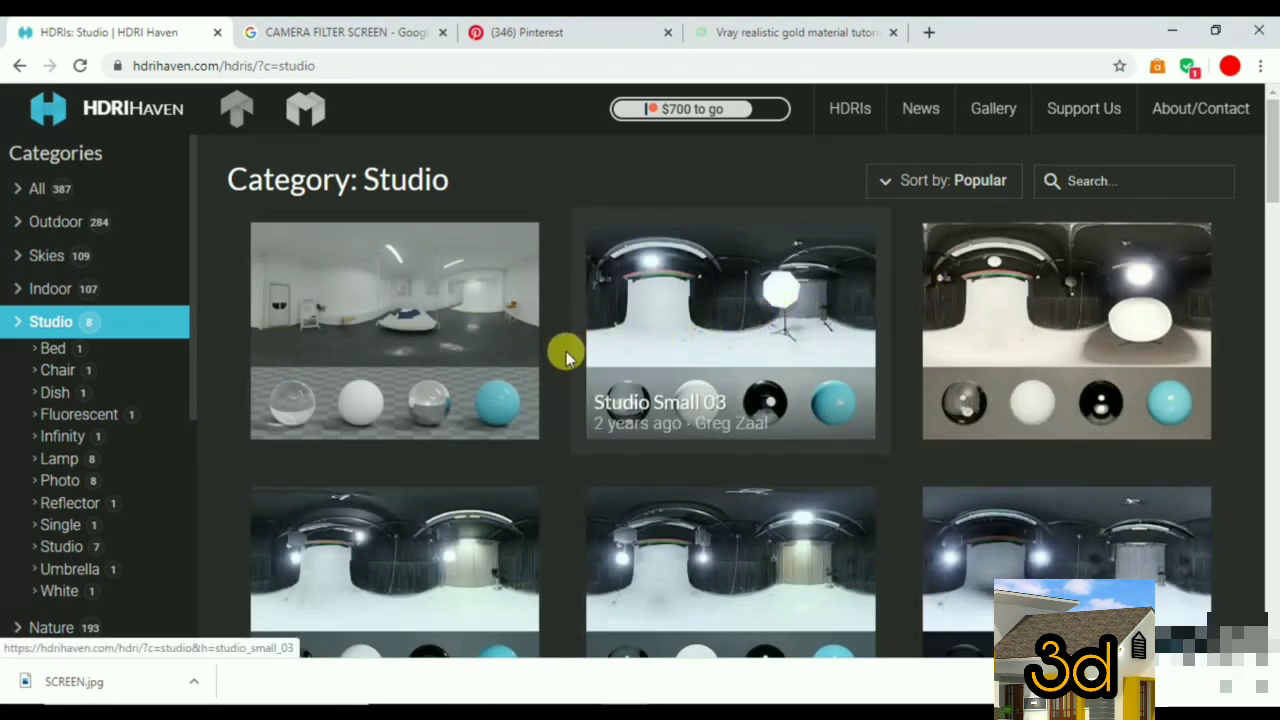
{"action": "scroll", "coordinate": [540, 352], "scroll_direction": "down", "scroll_amount": 1}
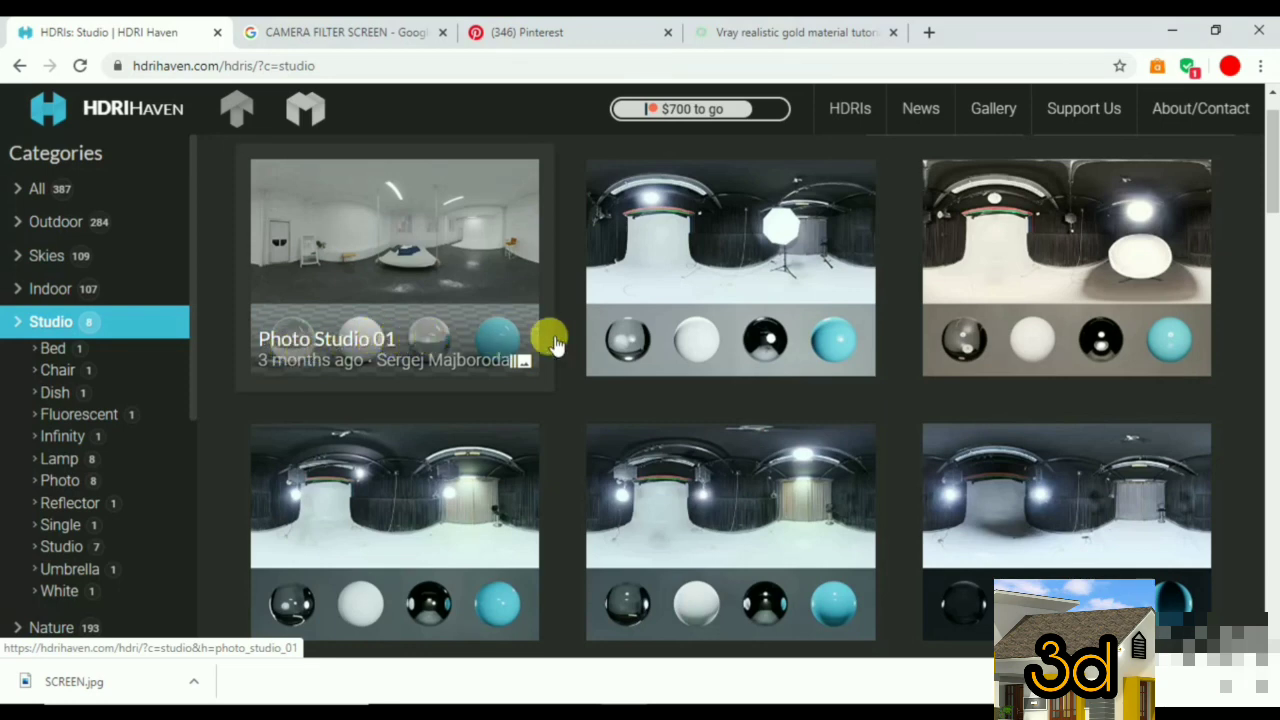
{"action": "scroll", "coordinate": [578, 343], "scroll_direction": "down", "scroll_amount": 2}
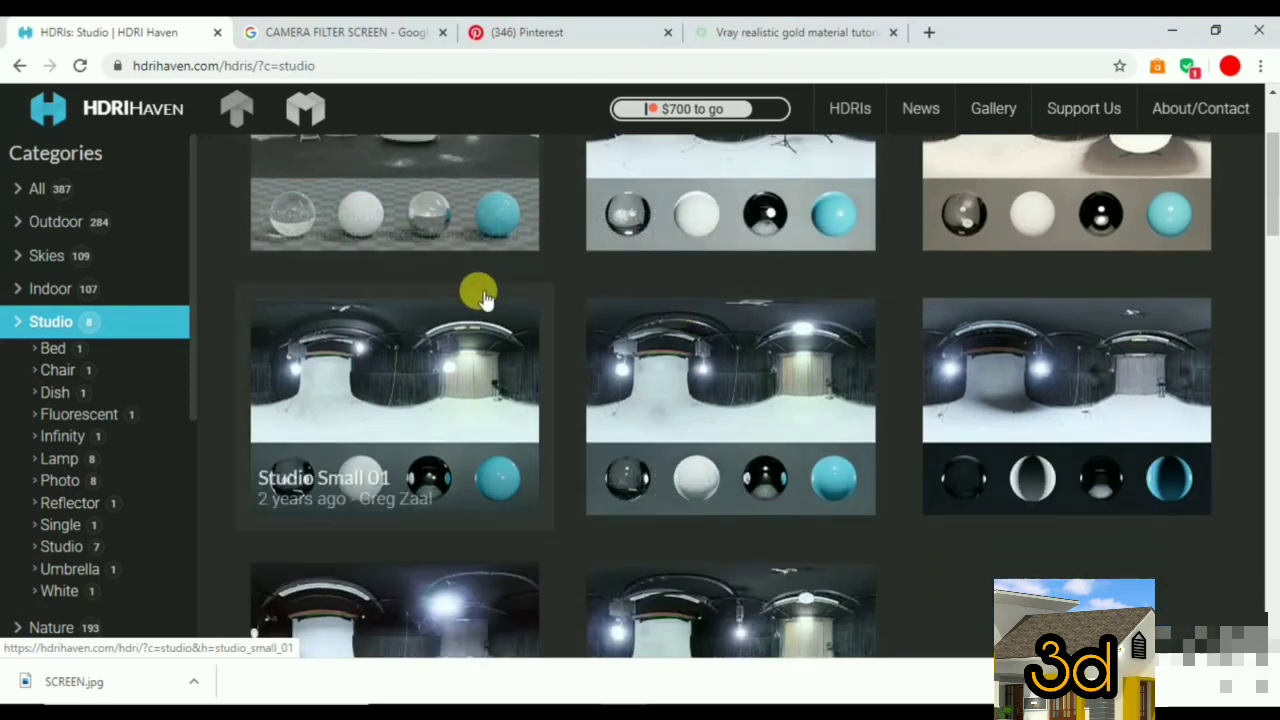
{"action": "scroll", "coordinate": [668, 228], "scroll_direction": "up", "scroll_amount": 1}
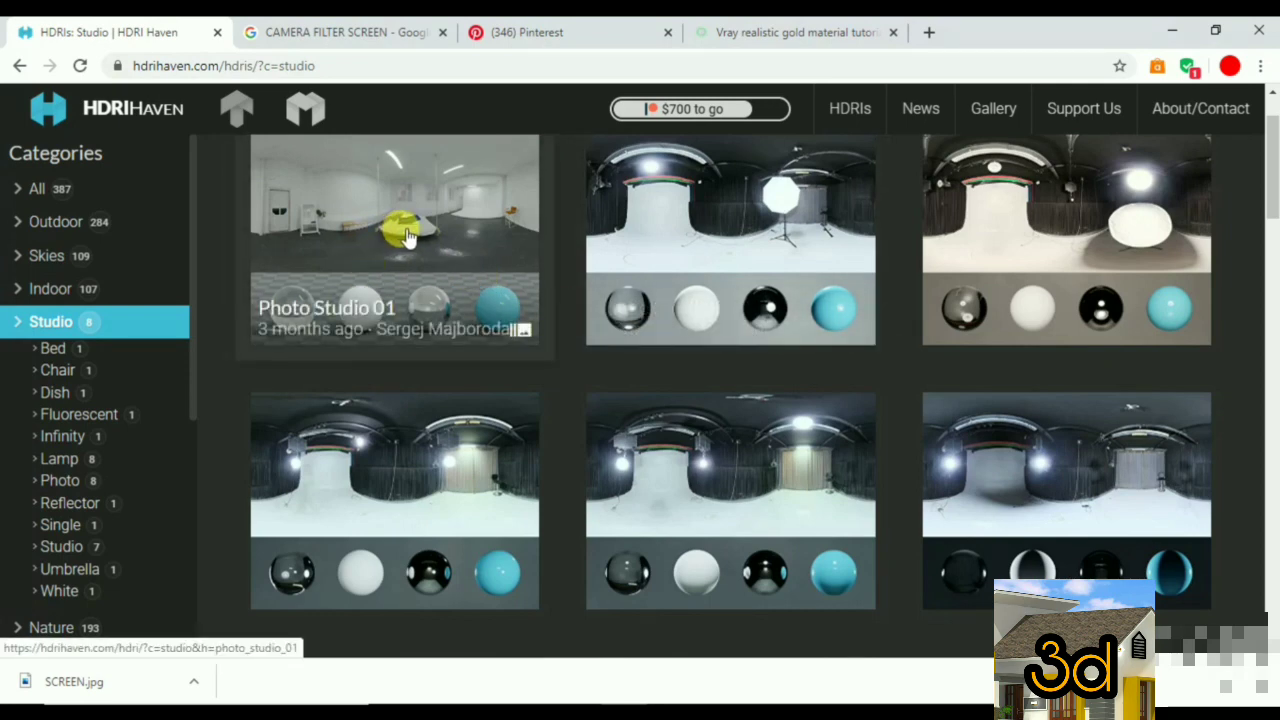
{"action": "scroll", "coordinate": [405, 245], "scroll_direction": "down", "scroll_amount": 1}
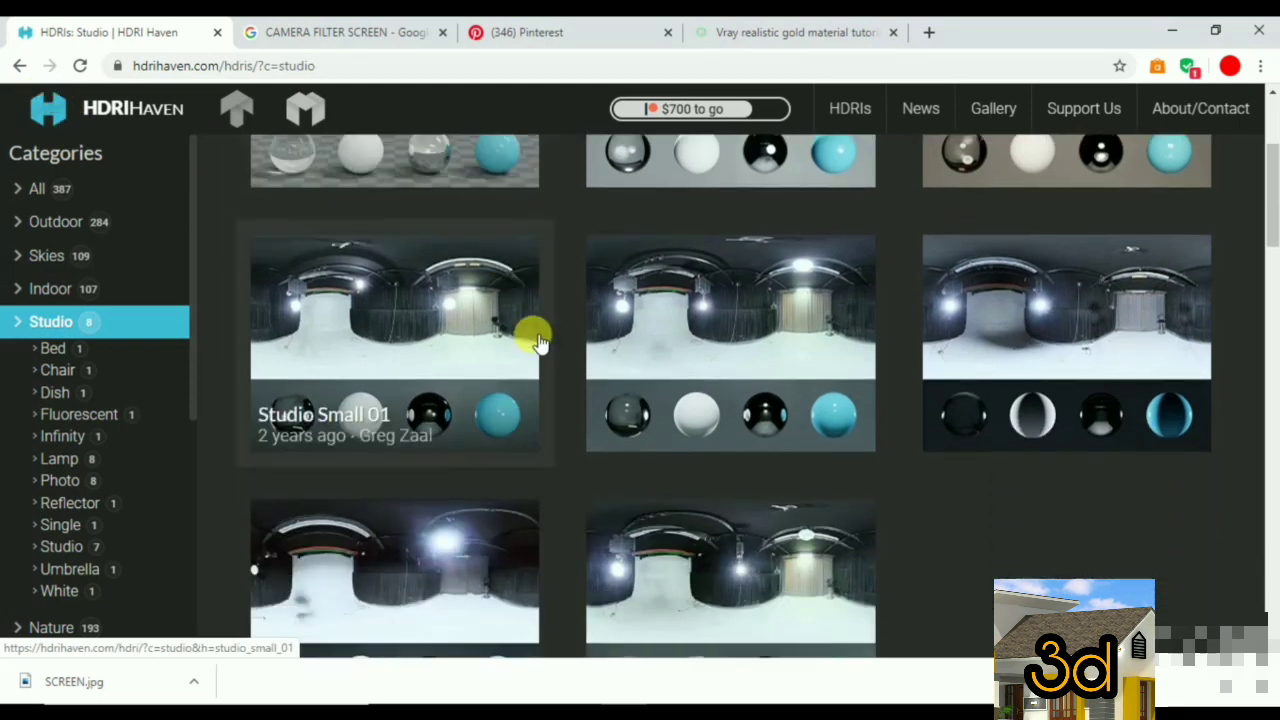
{"action": "scroll", "coordinate": [400, 230], "scroll_direction": "up", "scroll_amount": 1}
{"action": "left_click", "coordinate": [349, 157]}
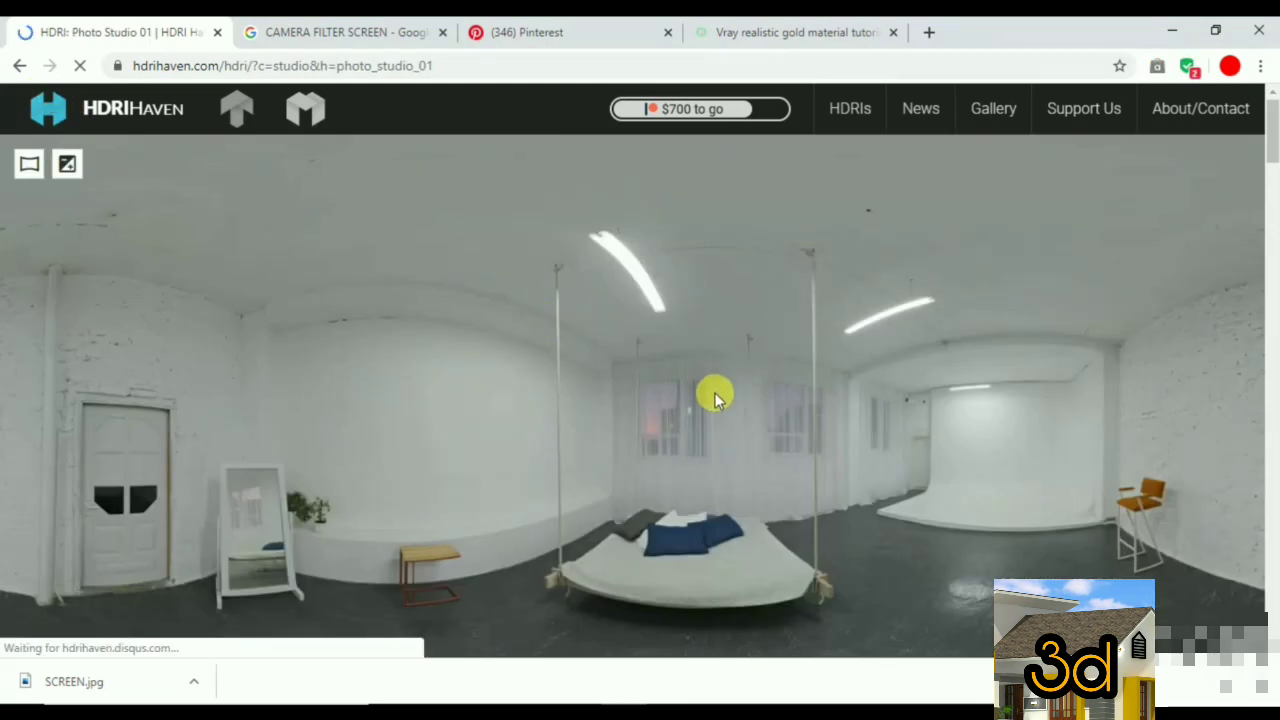
{"action": "scroll", "coordinate": [714, 390], "scroll_direction": "down", "scroll_amount": 1}
{"action": "scroll", "coordinate": [714, 402], "scroll_direction": "down", "scroll_amount": 5}
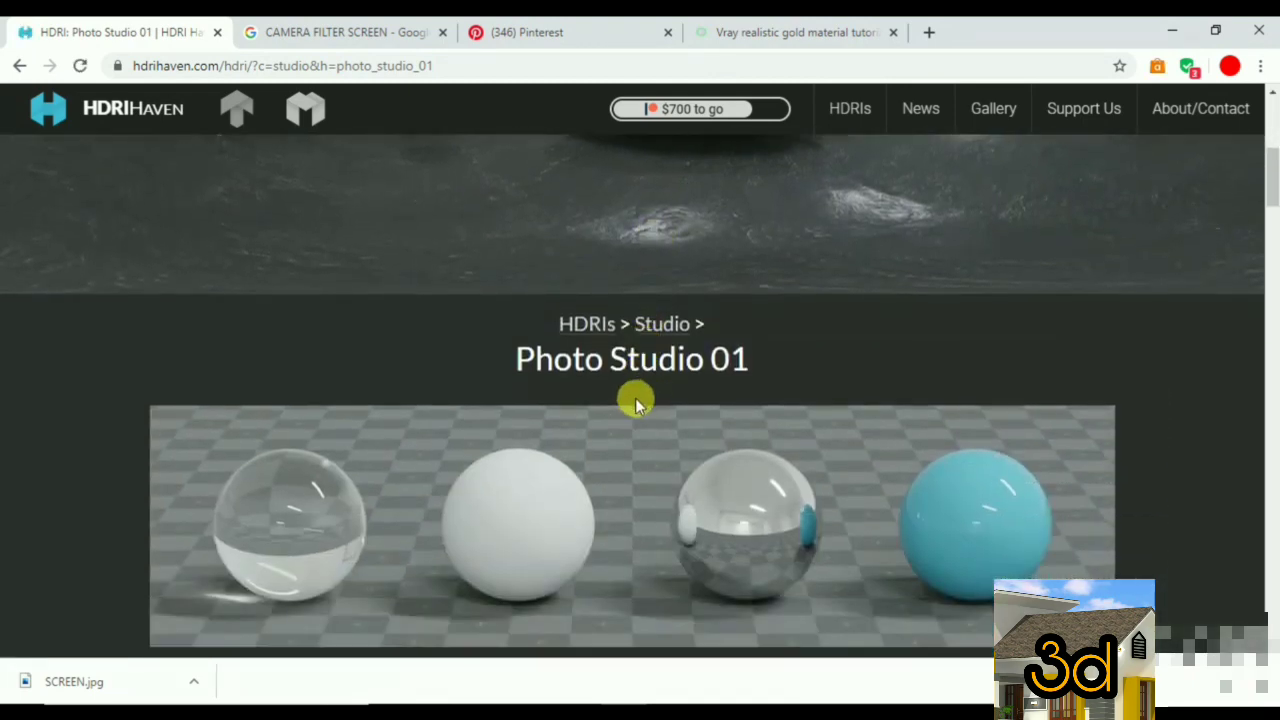
{"action": "scroll", "coordinate": [660, 360], "scroll_direction": "up", "scroll_amount": 2}
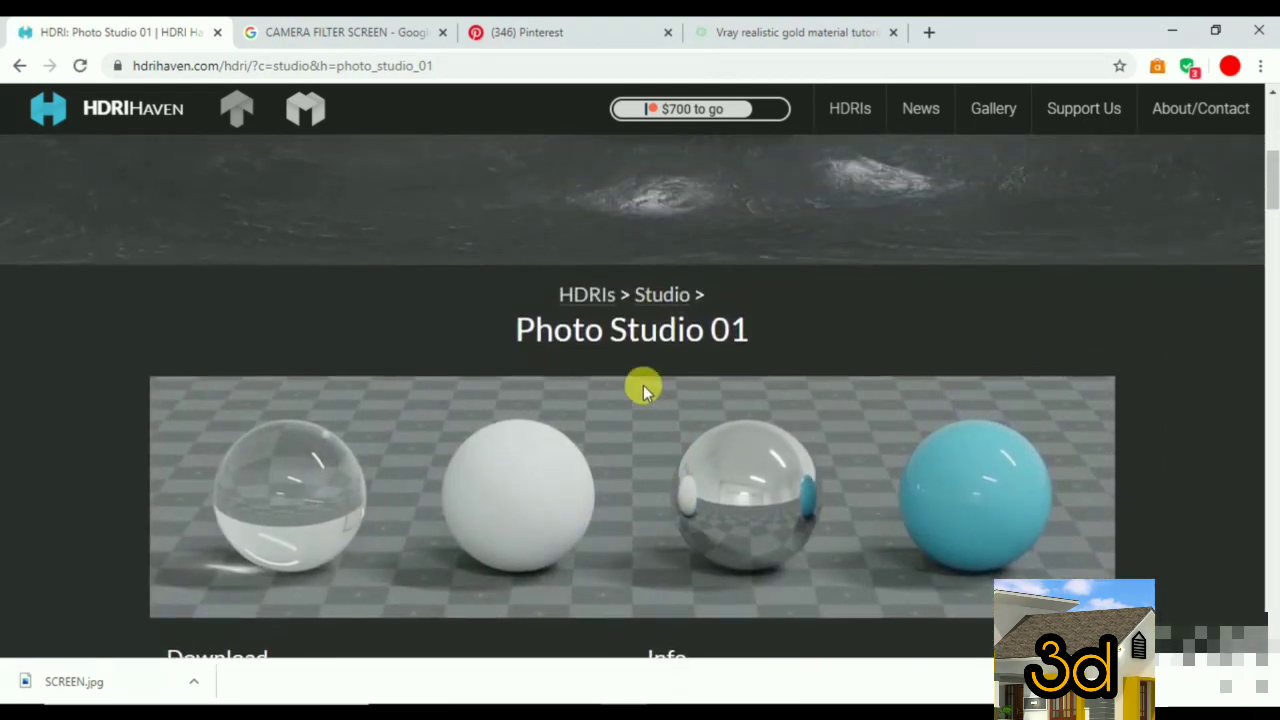
{"action": "scroll", "coordinate": [600, 414], "scroll_direction": "up", "scroll_amount": 1}
{"action": "scroll", "coordinate": [480, 420], "scroll_direction": "down", "scroll_amount": 2}
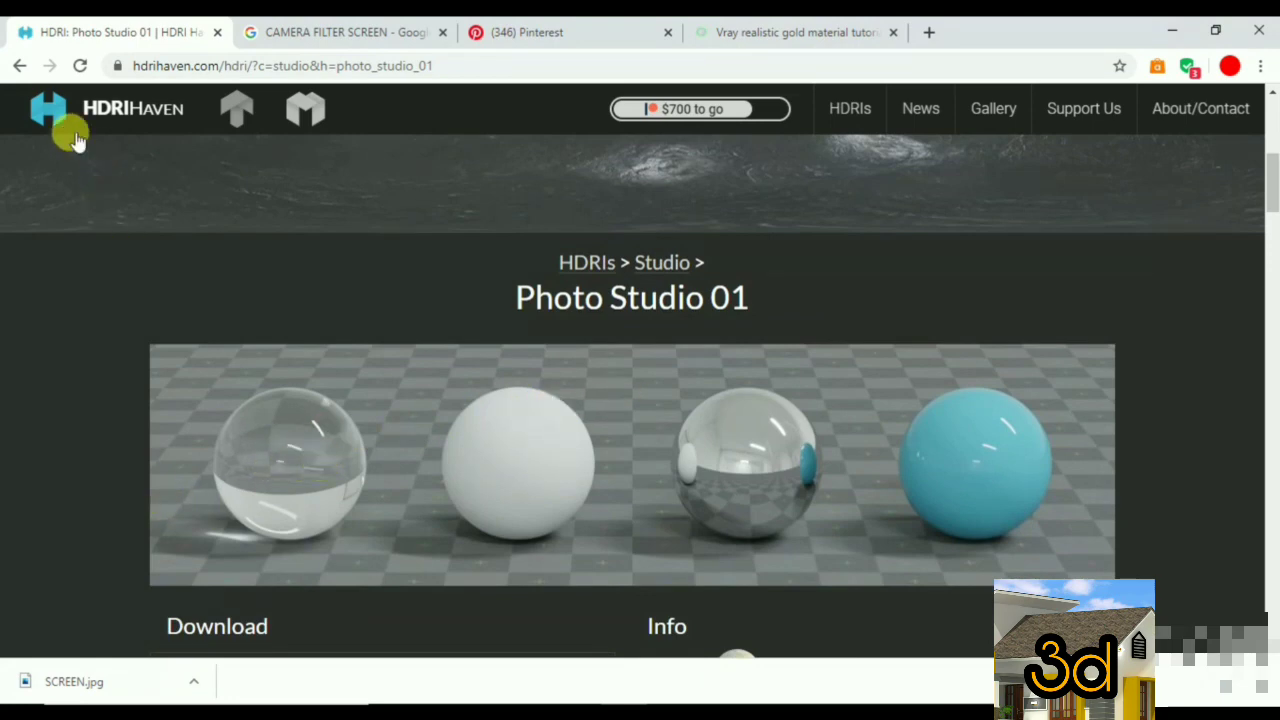
{"action": "left_click", "coordinate": [16, 68]}
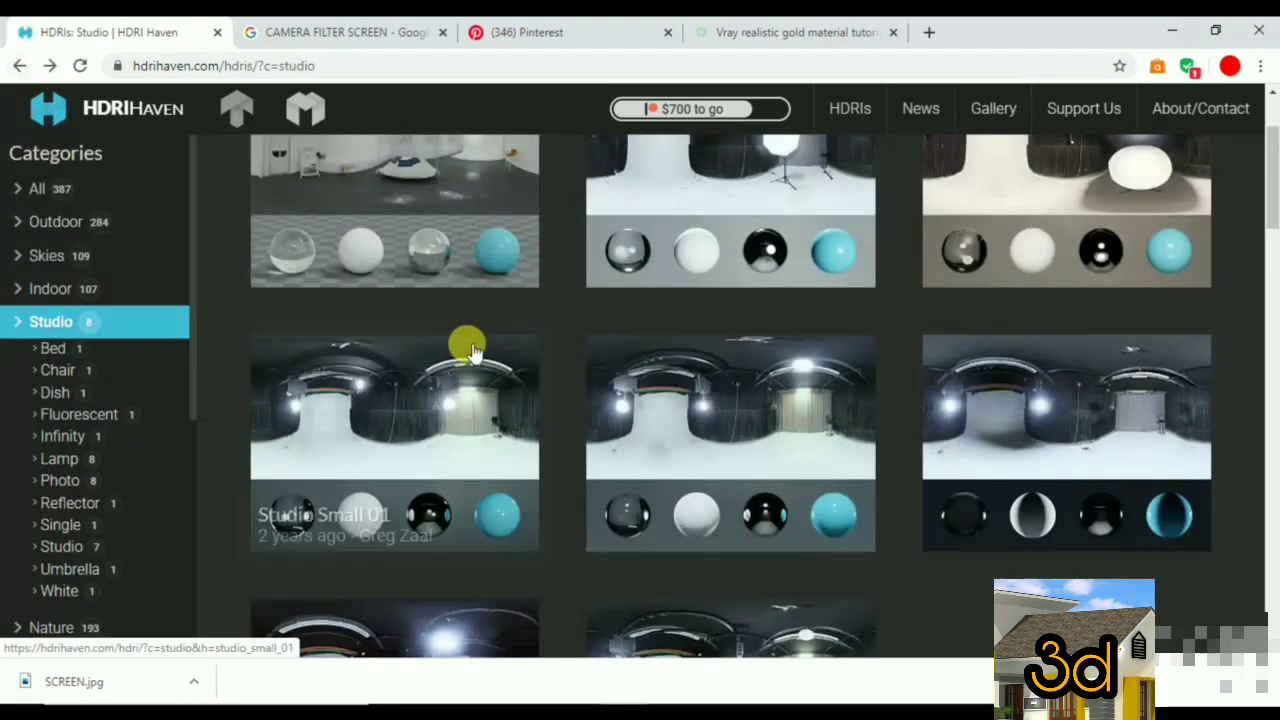
{"action": "left_click", "coordinate": [16, 68]}
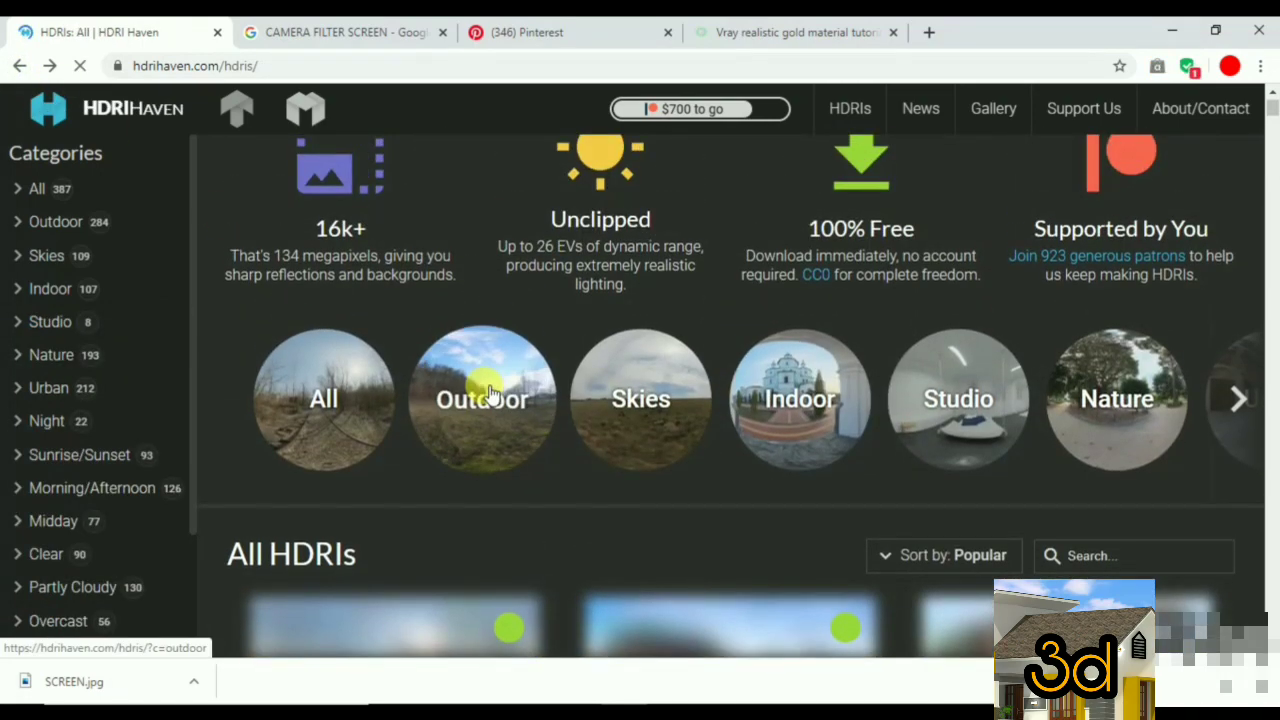
- Filter the library to Outdoor HDRIs and open the Wooden Motel HDRI page
{"action": "left_click", "coordinate": [490, 393]}
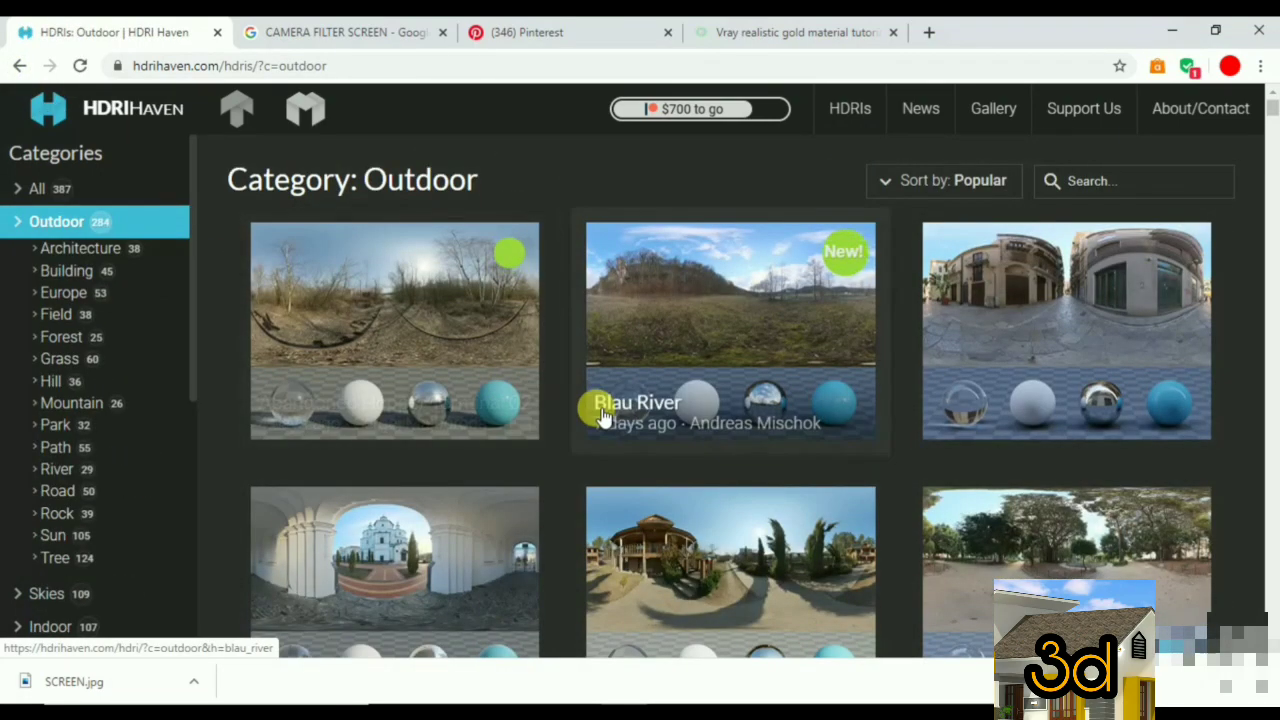
{"action": "scroll", "coordinate": [855, 400], "scroll_direction": "down", "scroll_amount": 2}
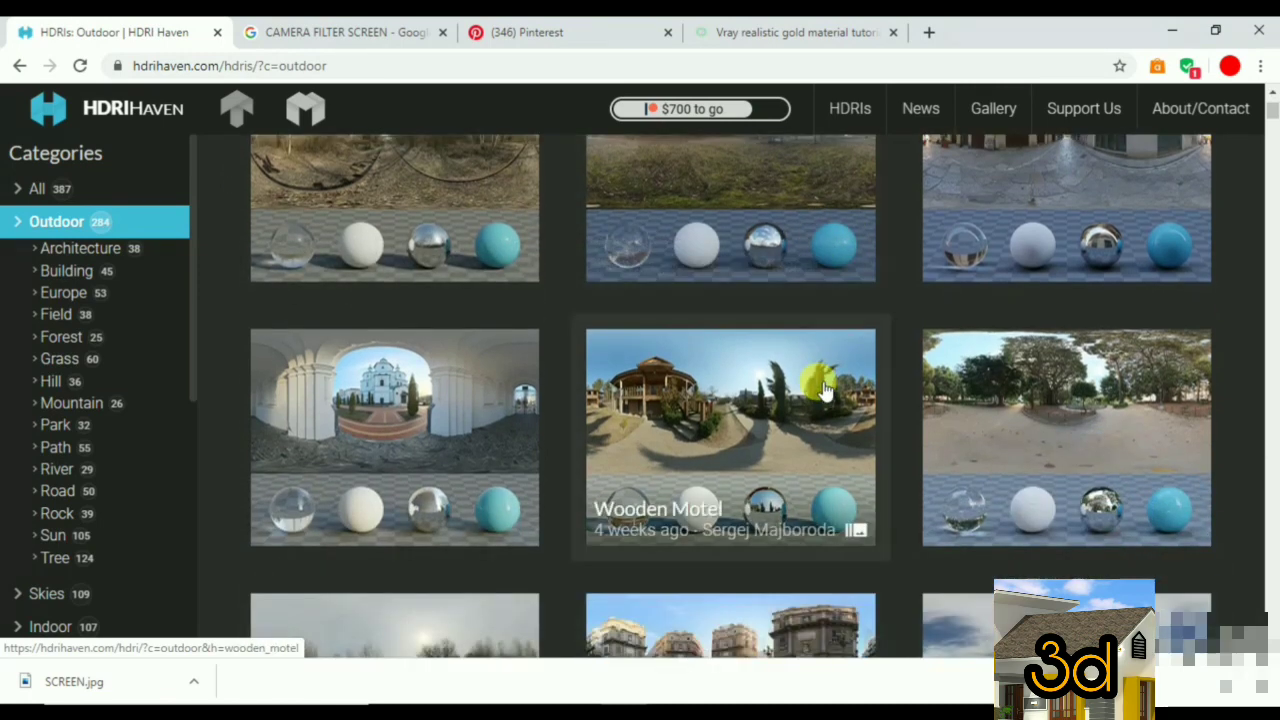
{"action": "scroll", "coordinate": [903, 400], "scroll_direction": "down", "scroll_amount": 1}
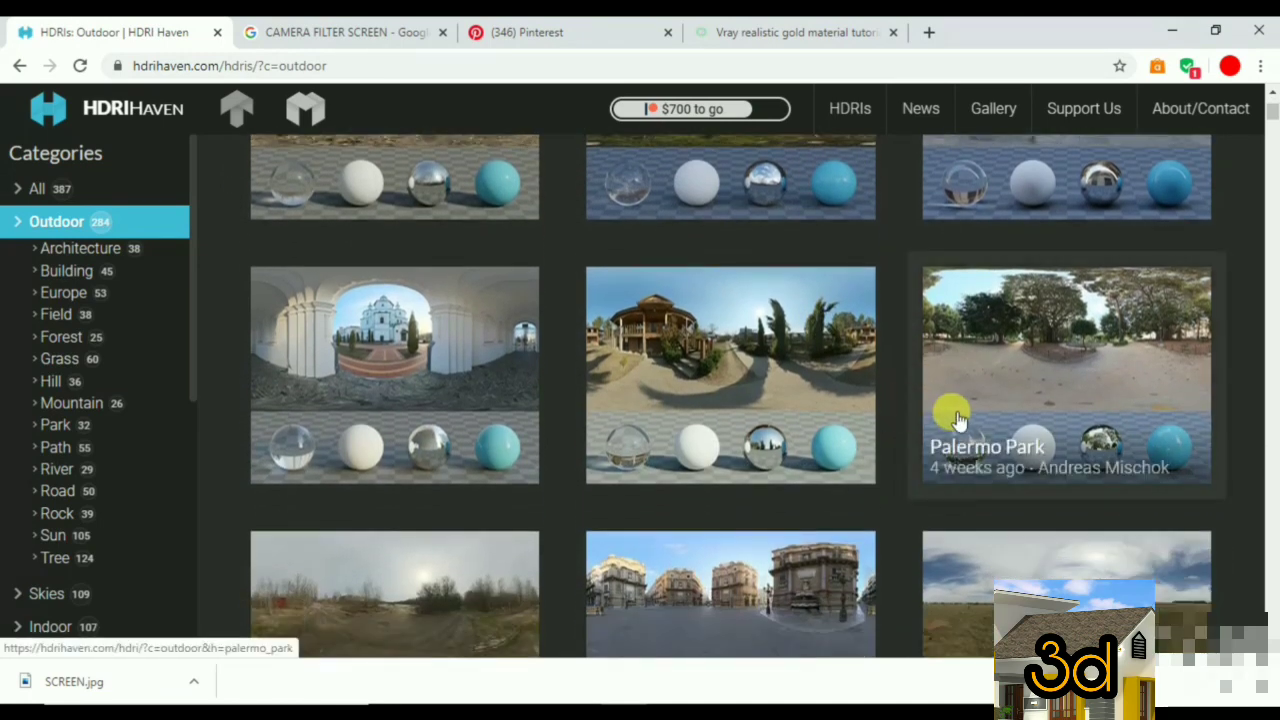
{"action": "scroll", "coordinate": [685, 368], "scroll_direction": "up", "scroll_amount": 2}
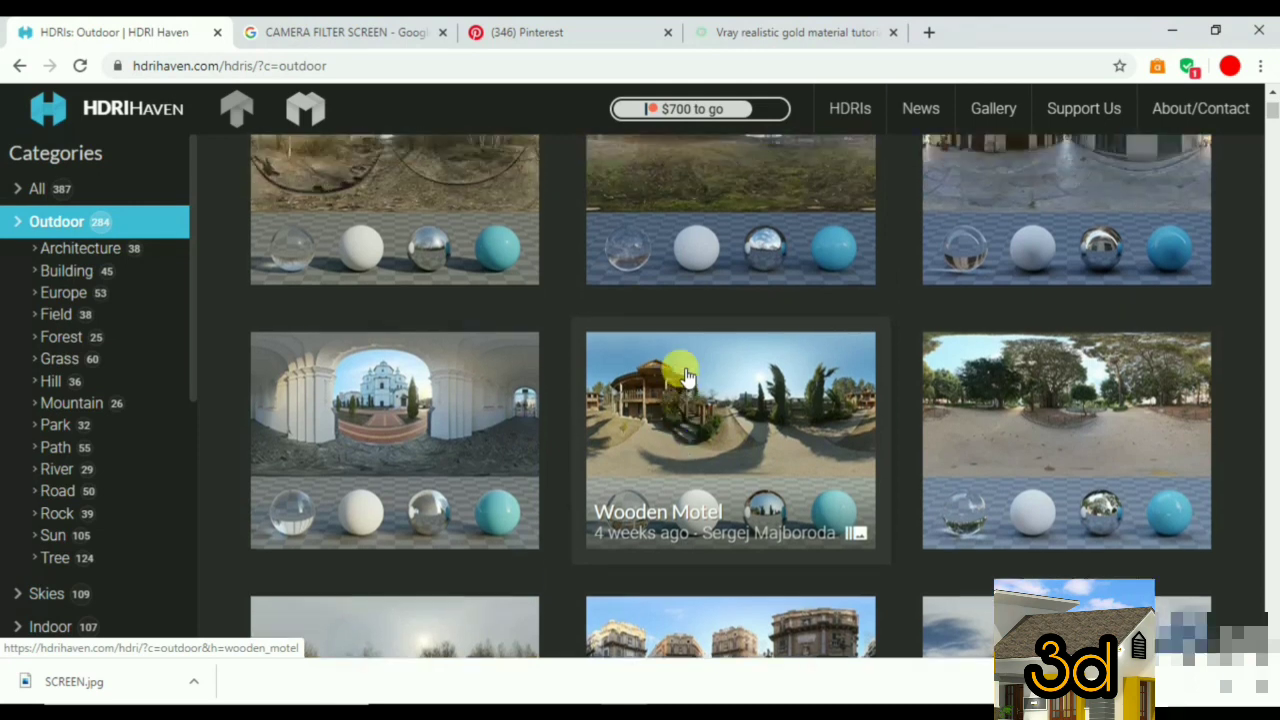
{"action": "left_click", "coordinate": [735, 472]}
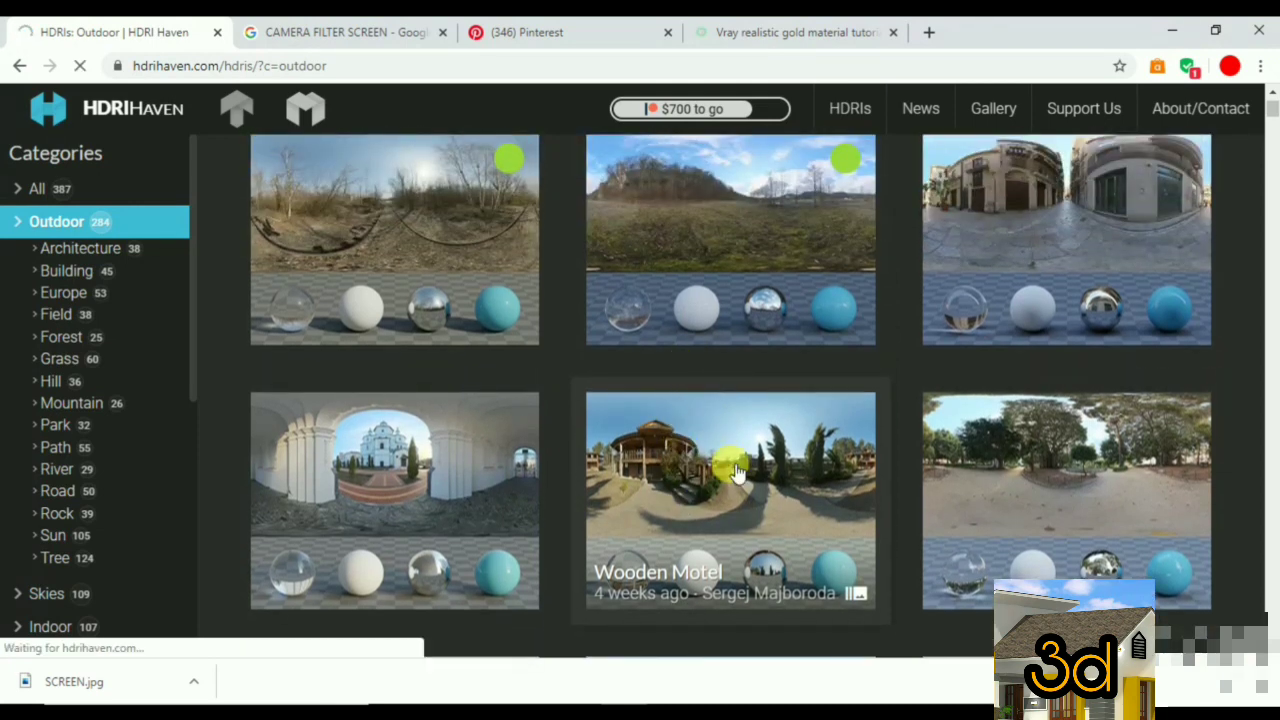
- Download Wooden Motel as the 8k HDR file (wooden_motel_8k.hdr)
{"action": "scroll", "coordinate": [700, 460], "scroll_direction": "down", "scroll_amount": 6}
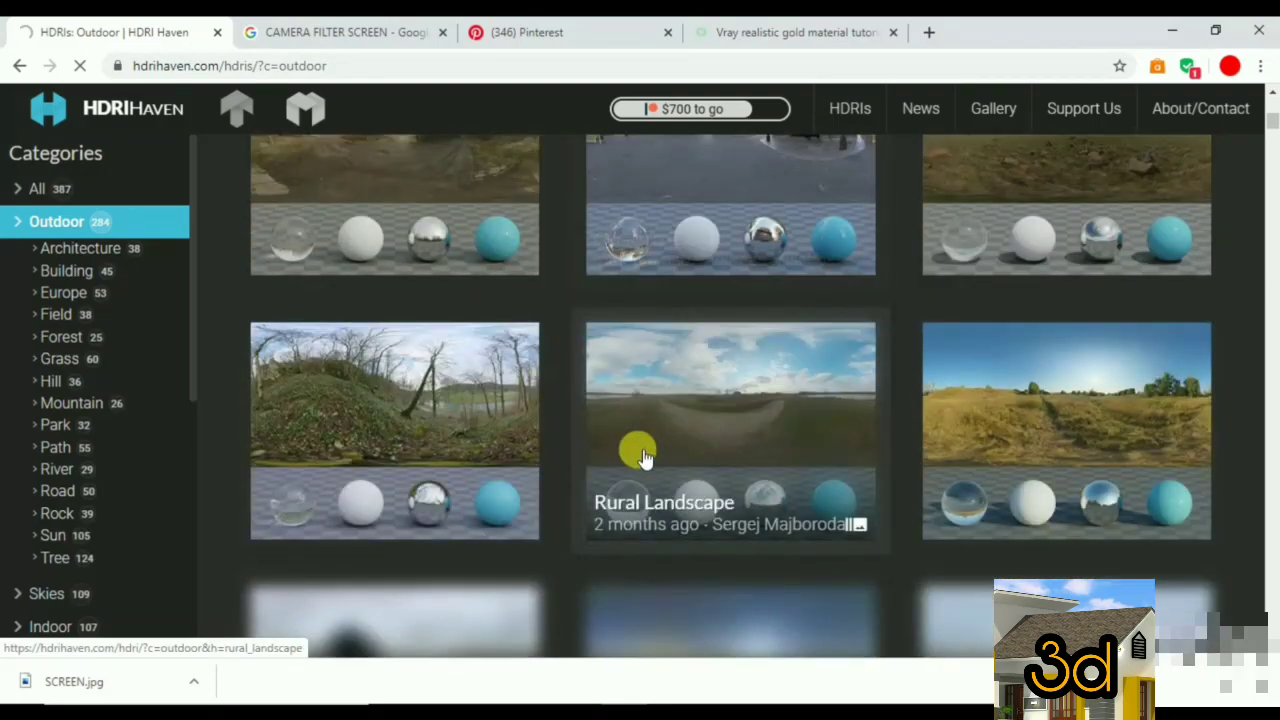
{"action": "scroll", "coordinate": [700, 300], "scroll_direction": "up", "scroll_amount": 5}
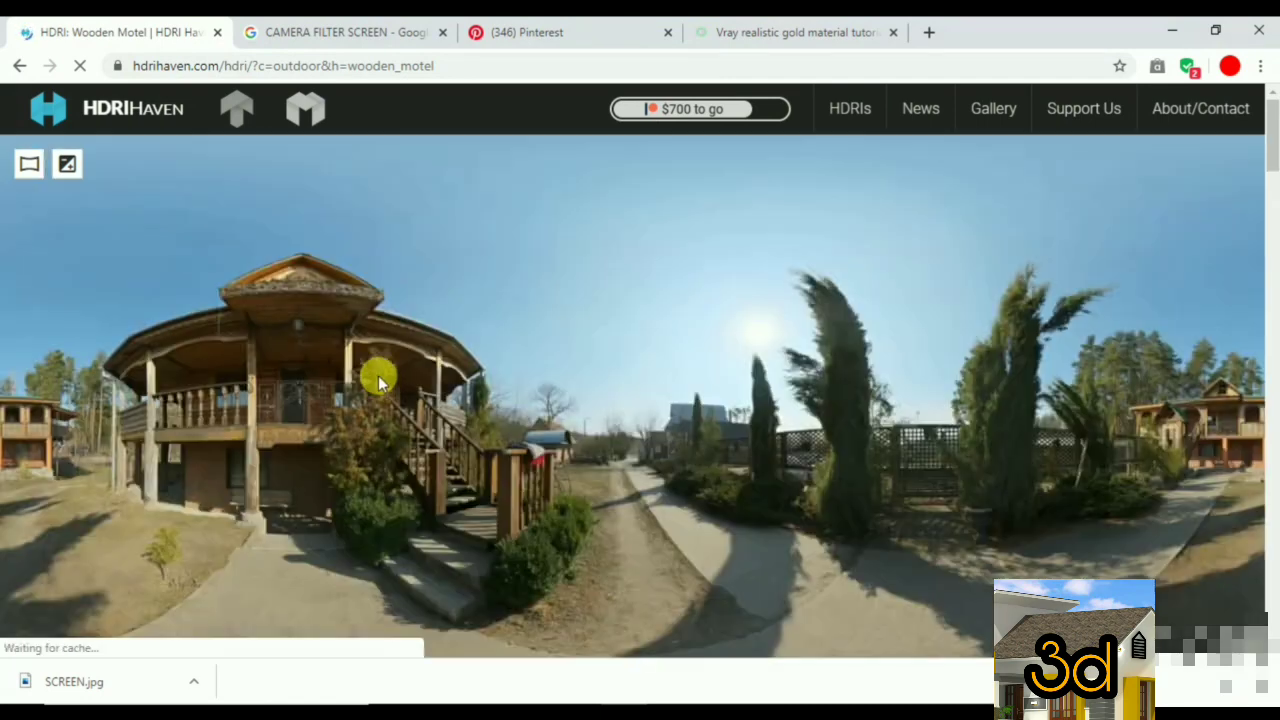
{"action": "scroll", "coordinate": [320, 430], "scroll_direction": "down", "scroll_amount": 10}
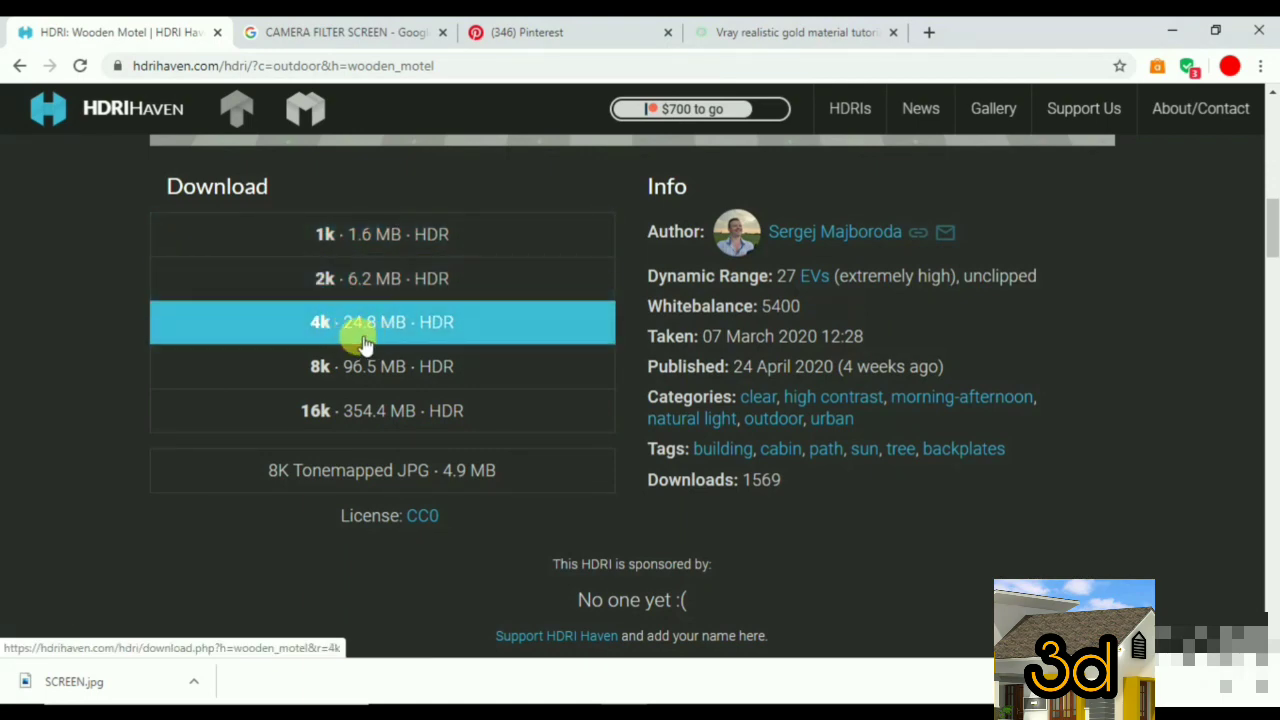
{"action": "left_click", "coordinate": [366, 366]}
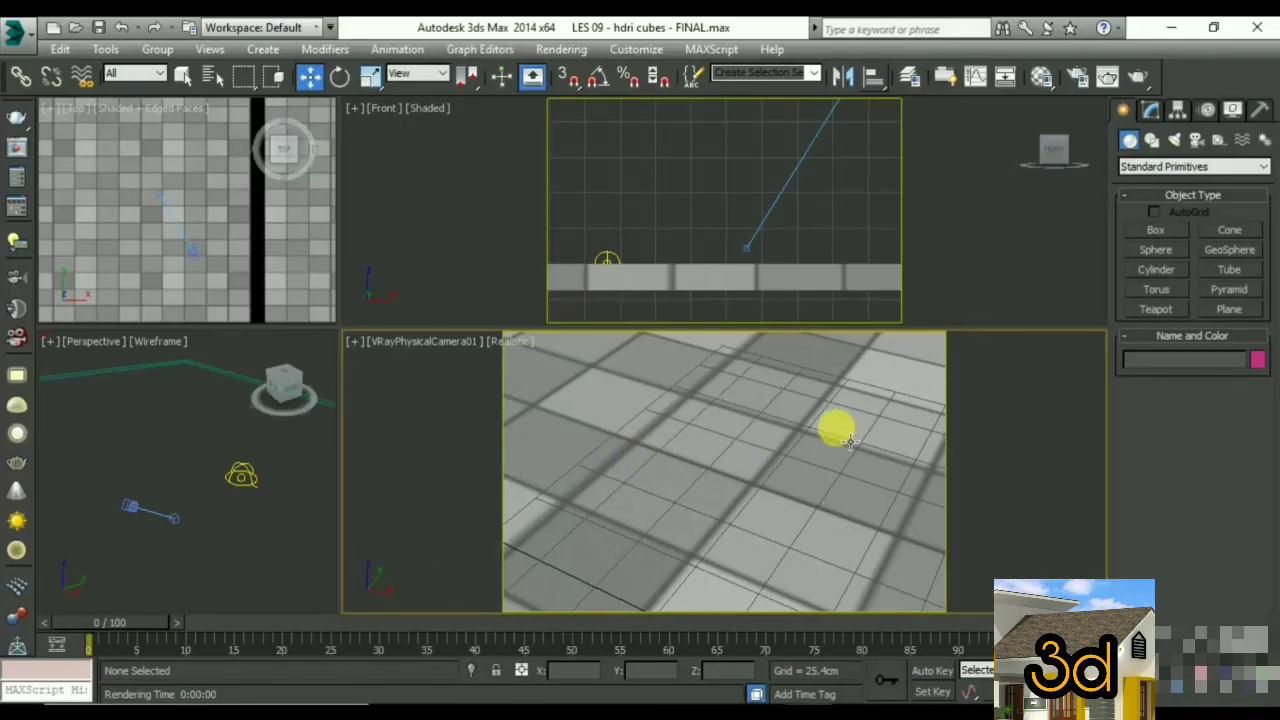
- Open the Material Editor with M and select an unused VRayMtl sample slot
{"action": "middle_click_drag", "start_coordinate": [848, 441], "coordinate": [620, 354]}
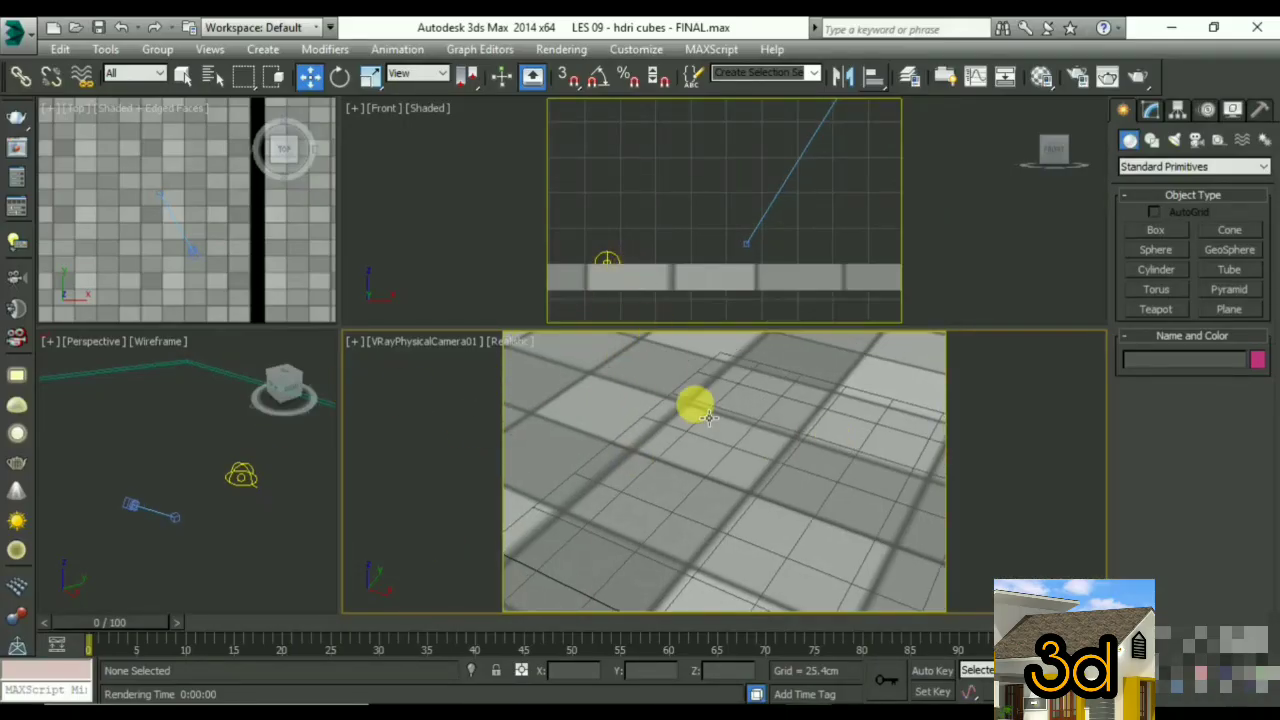
{"action": "middle_click_drag", "start_coordinate": [664, 458], "coordinate": [651, 434]}
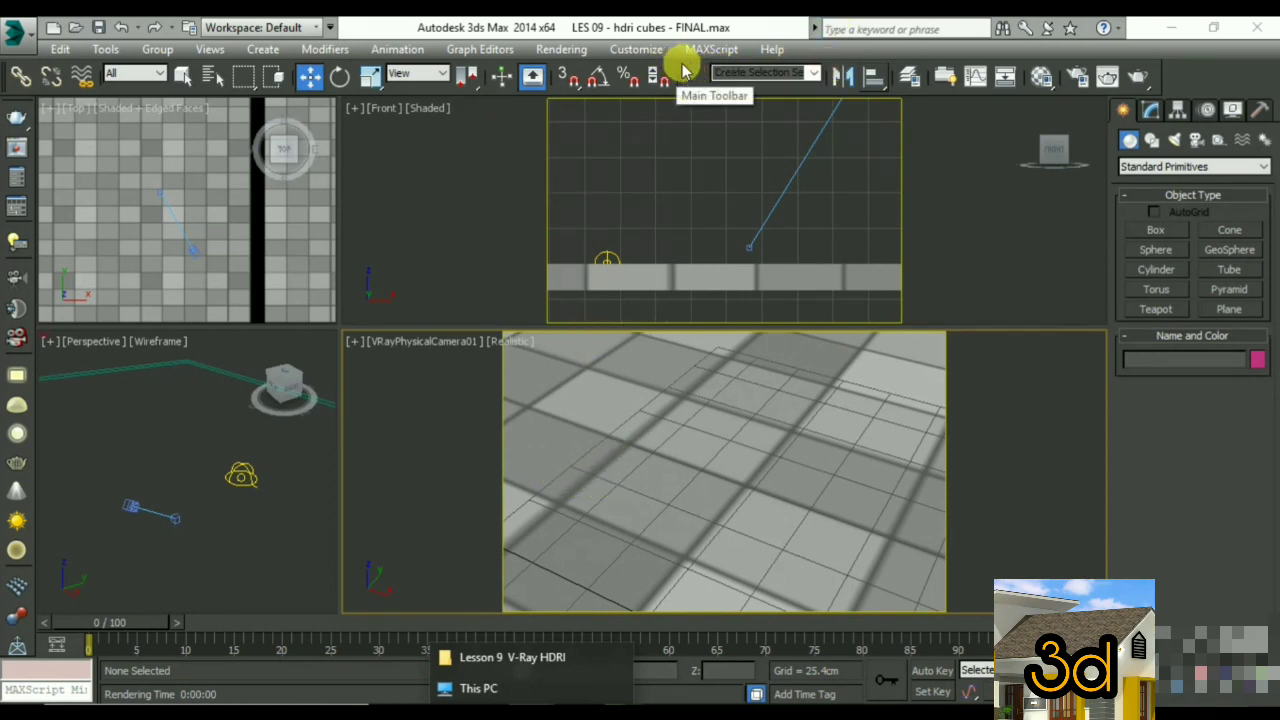
{"action": "key", "text": "m"}
{"action": "left_click_drag", "start_coordinate": [766, 146], "coordinate": [703, 46]}
{"action": "left_click", "coordinate": [880, 112]}
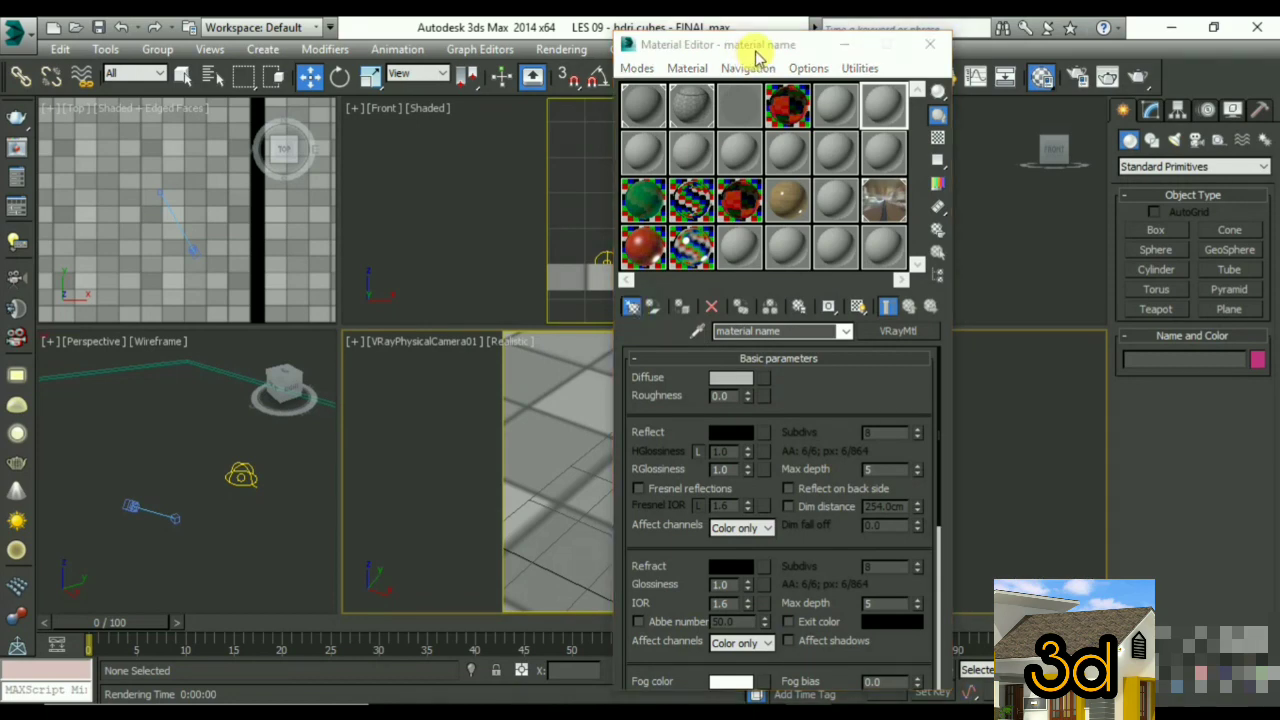
- Create a VRayHDRI map in the slot through the Material/Map Browser and start browsing for its HDR file
{"action": "left_click", "coordinate": [631, 306]}
{"action": "left_click_drag", "start_coordinate": [1029, 149], "coordinate": [700, 103]}
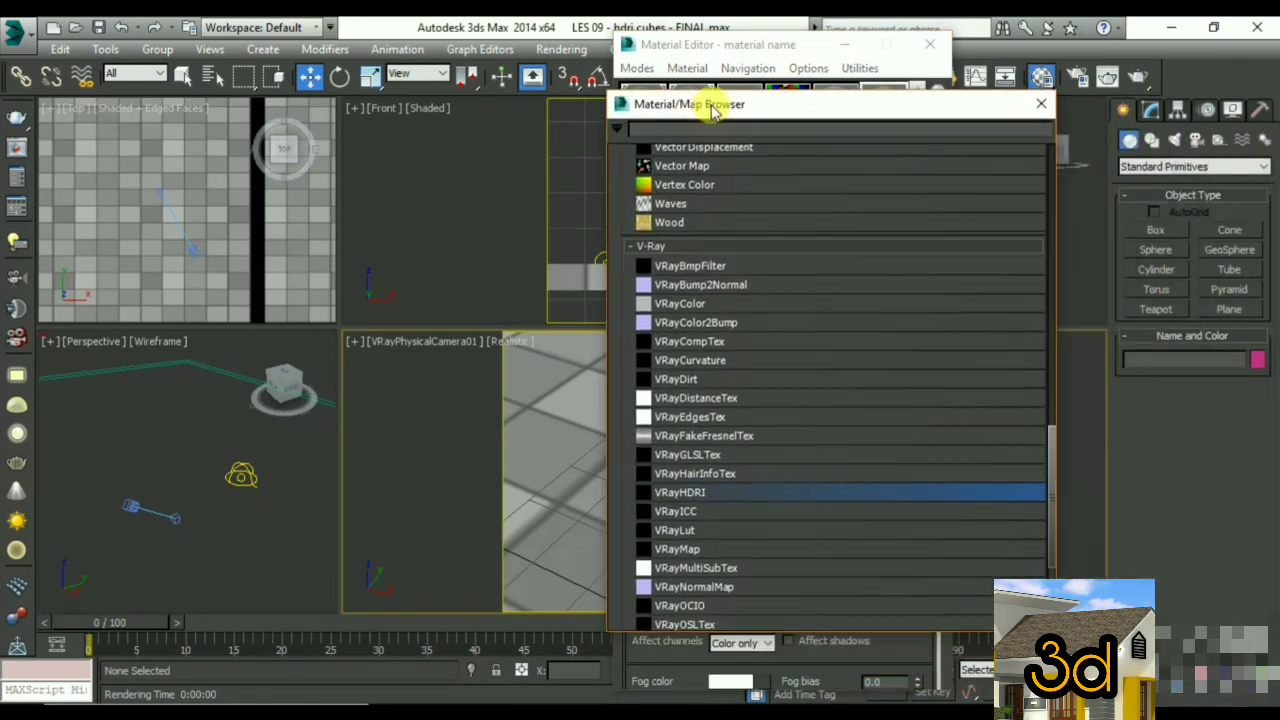
{"action": "scroll", "coordinate": [741, 559], "scroll_direction": "down", "scroll_amount": 1}
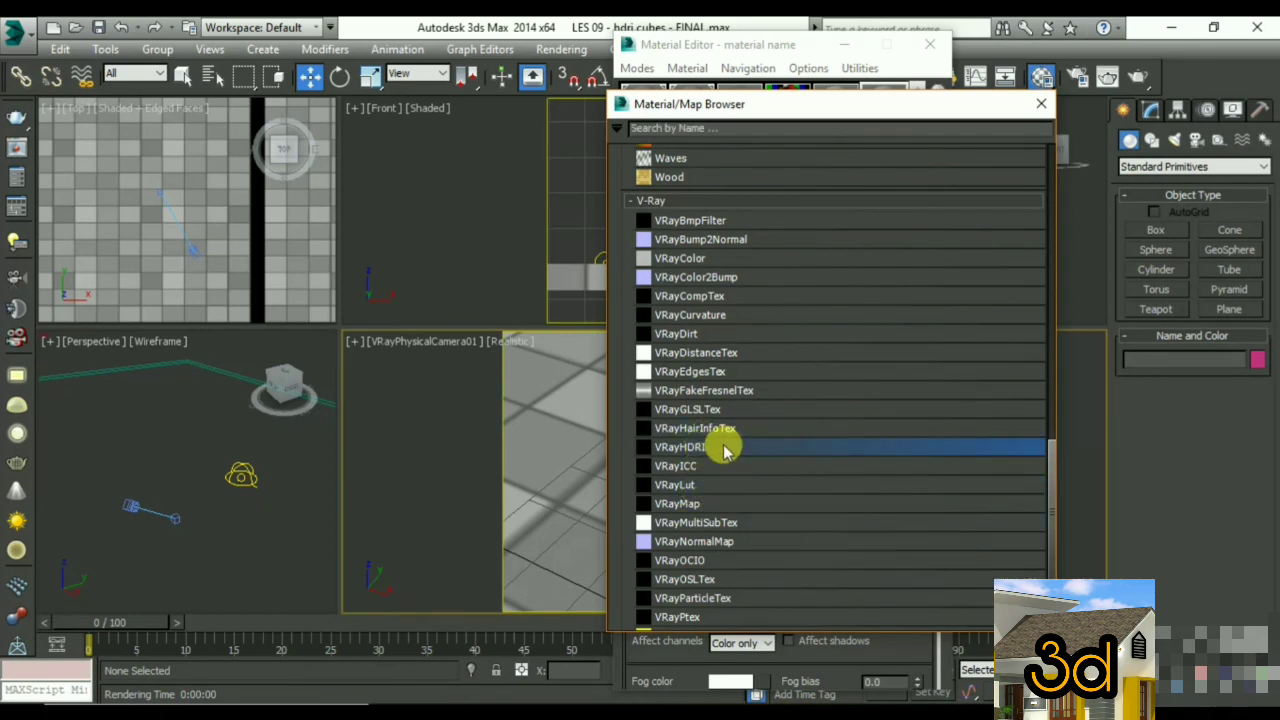
{"action": "double_click", "coordinate": [723, 447]}
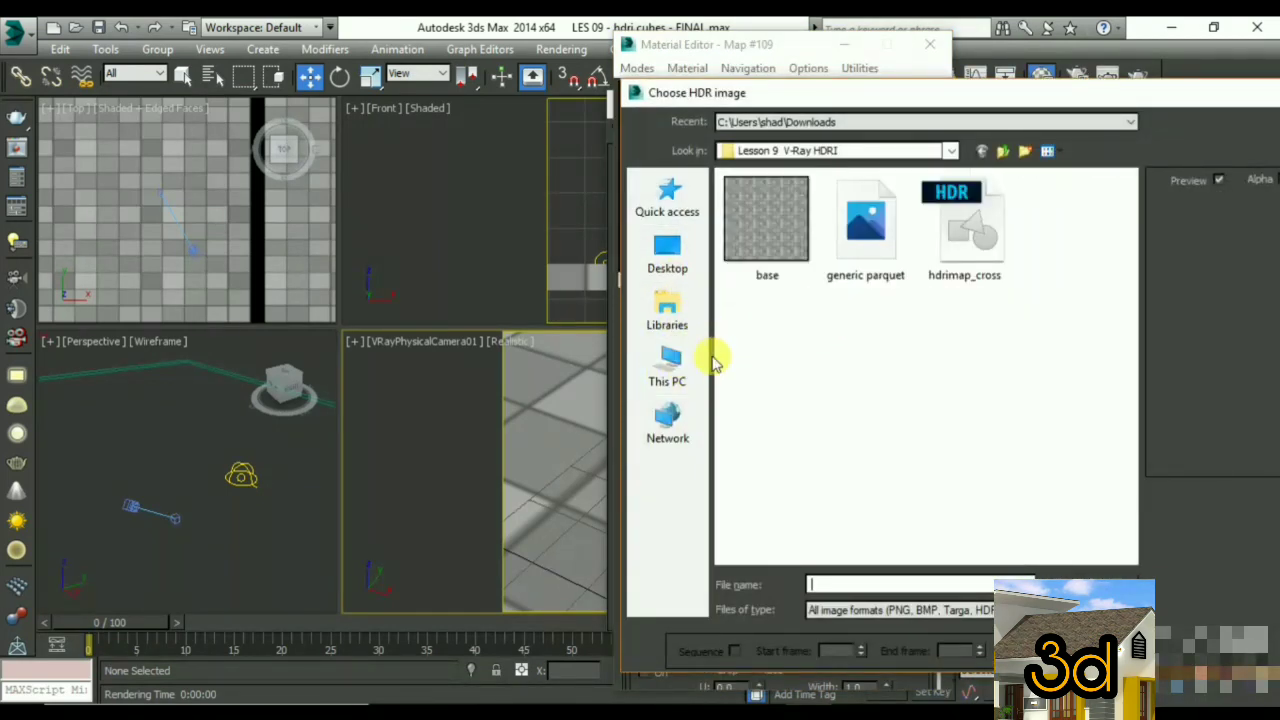
{"action": "left_click", "coordinate": [969, 275]}
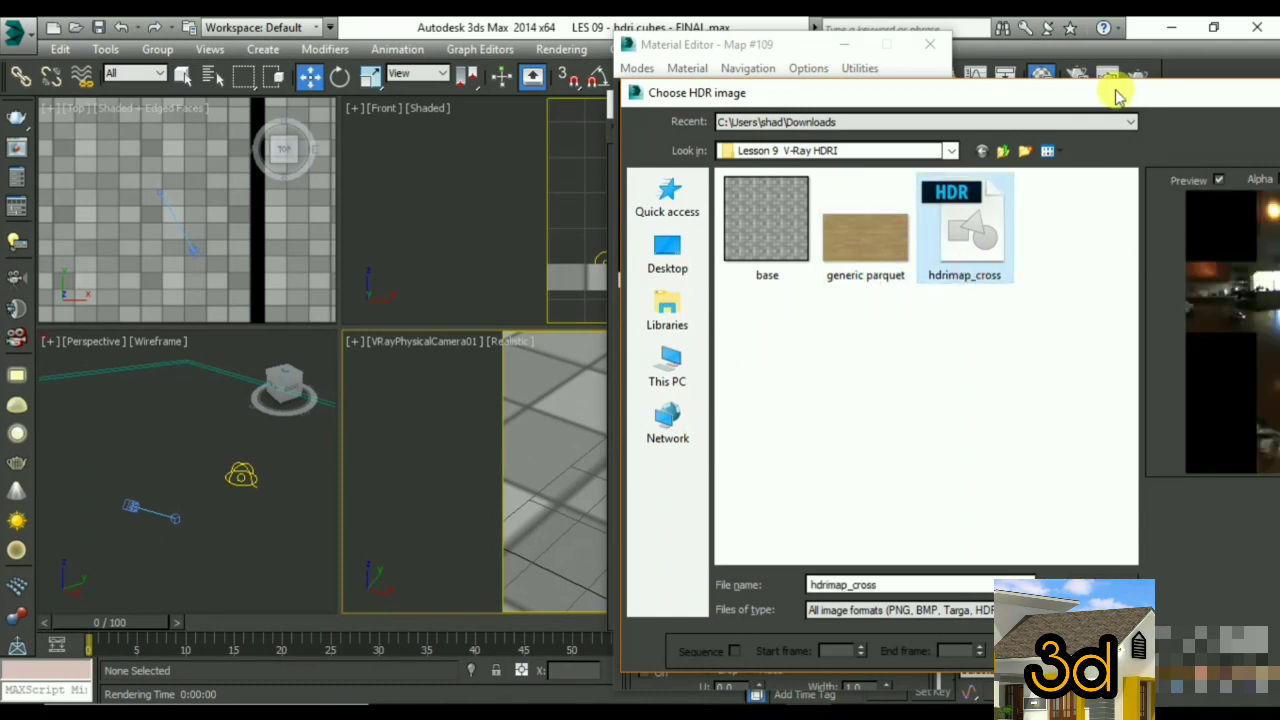
{"action": "left_click_drag", "start_coordinate": [1117, 95], "coordinate": [853, 59]}
{"action": "left_click", "coordinate": [400, 338]}
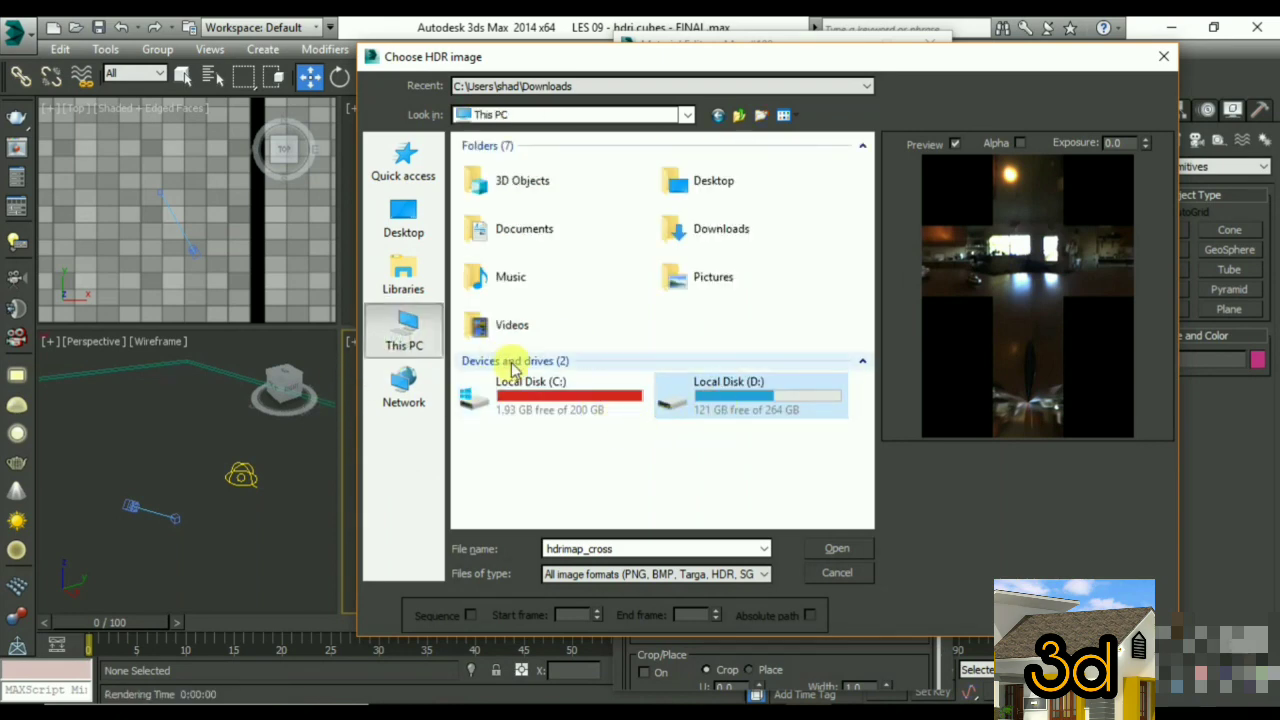
- Load palermo_park_4k.hdr from the Downloads folder into the VRayHDRI map (Map #109)
{"action": "double_click", "coordinate": [686, 228]}
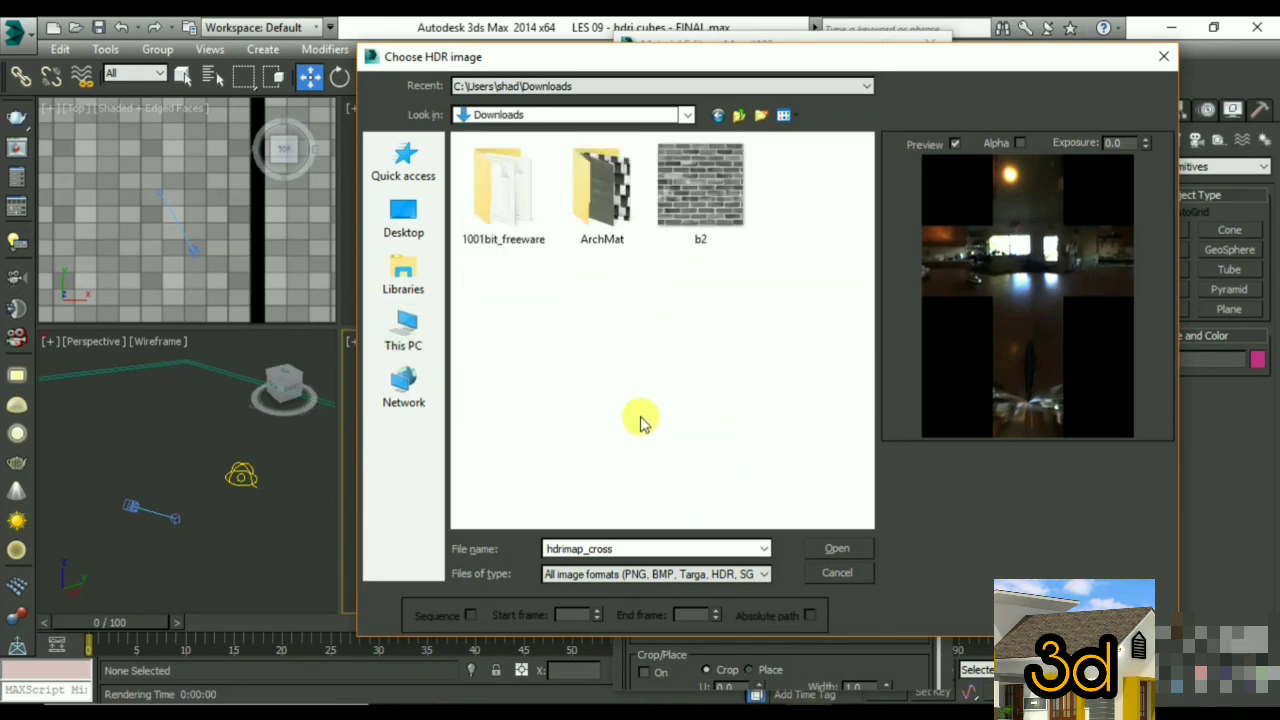
{"action": "scroll", "coordinate": [720, 400], "scroll_direction": "down", "scroll_amount": 5}
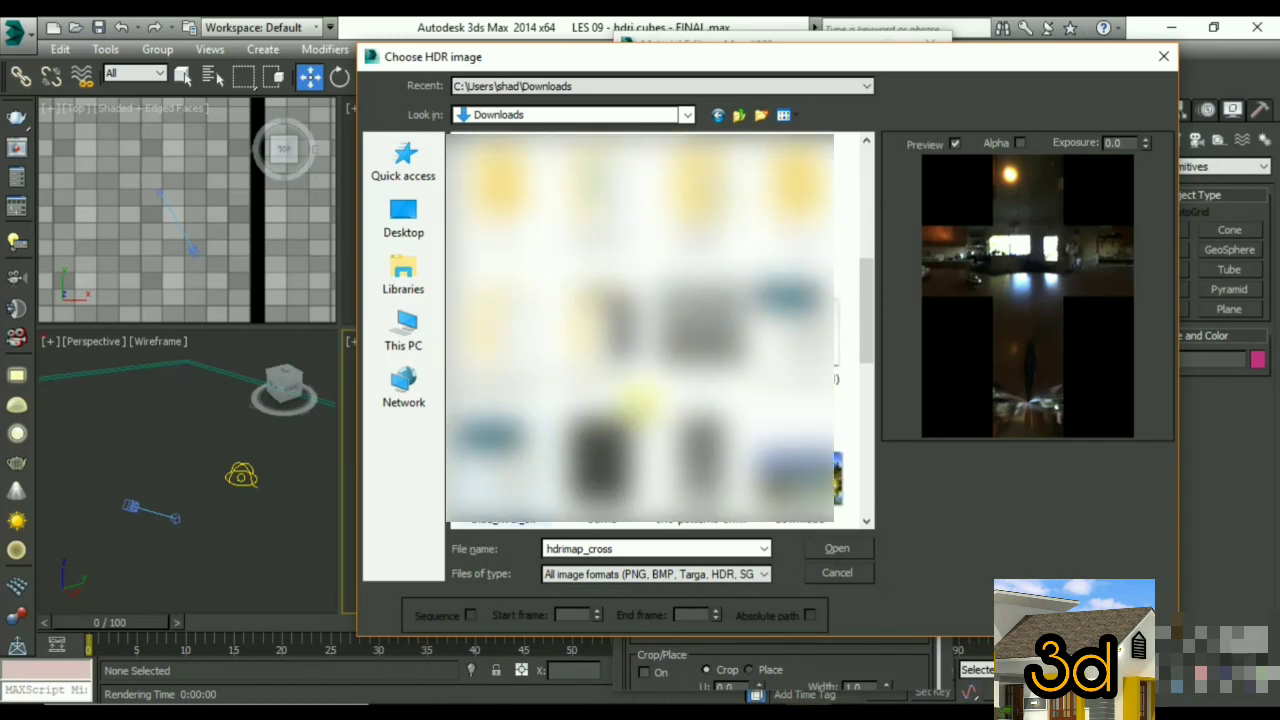
{"action": "left_click", "coordinate": [770, 410]}
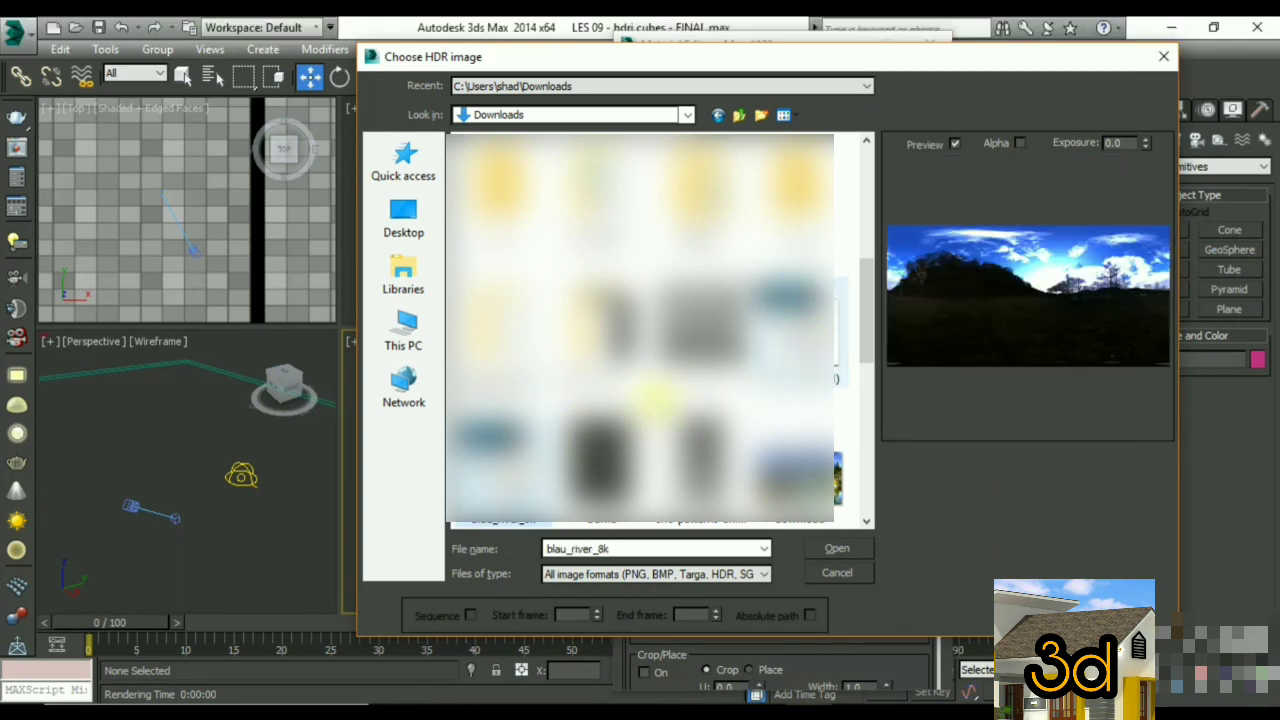
{"action": "scroll", "coordinate": [863, 349], "scroll_direction": "down", "scroll_amount": 3}
{"action": "left_click", "coordinate": [640, 330]}
{"action": "left_click", "coordinate": [650, 330]}
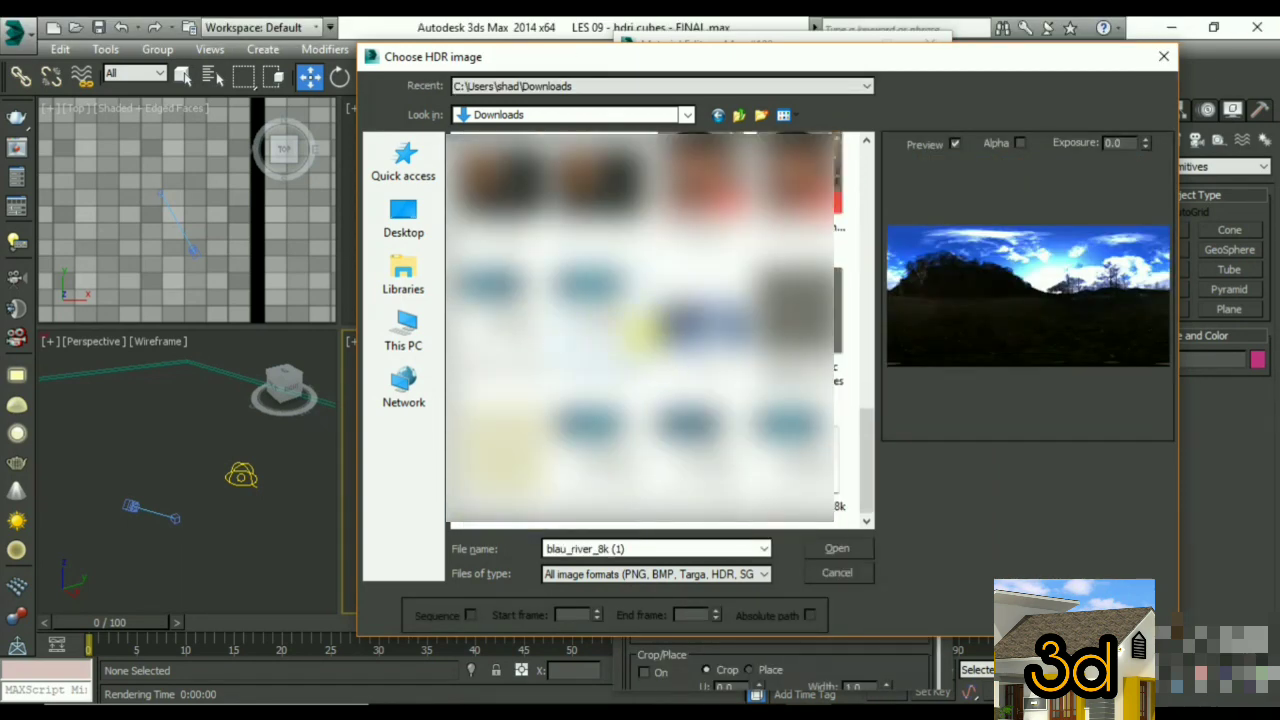
{"action": "left_click", "coordinate": [570, 322]}
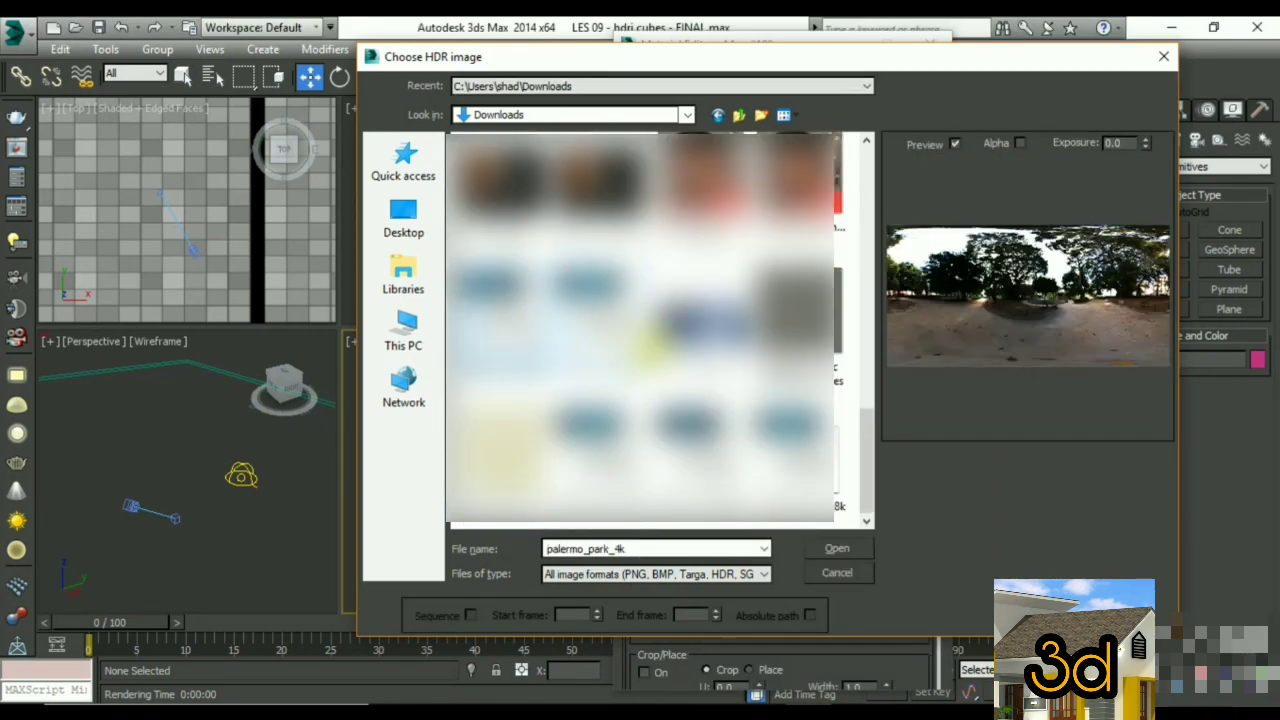
{"action": "left_click", "coordinate": [845, 550]}
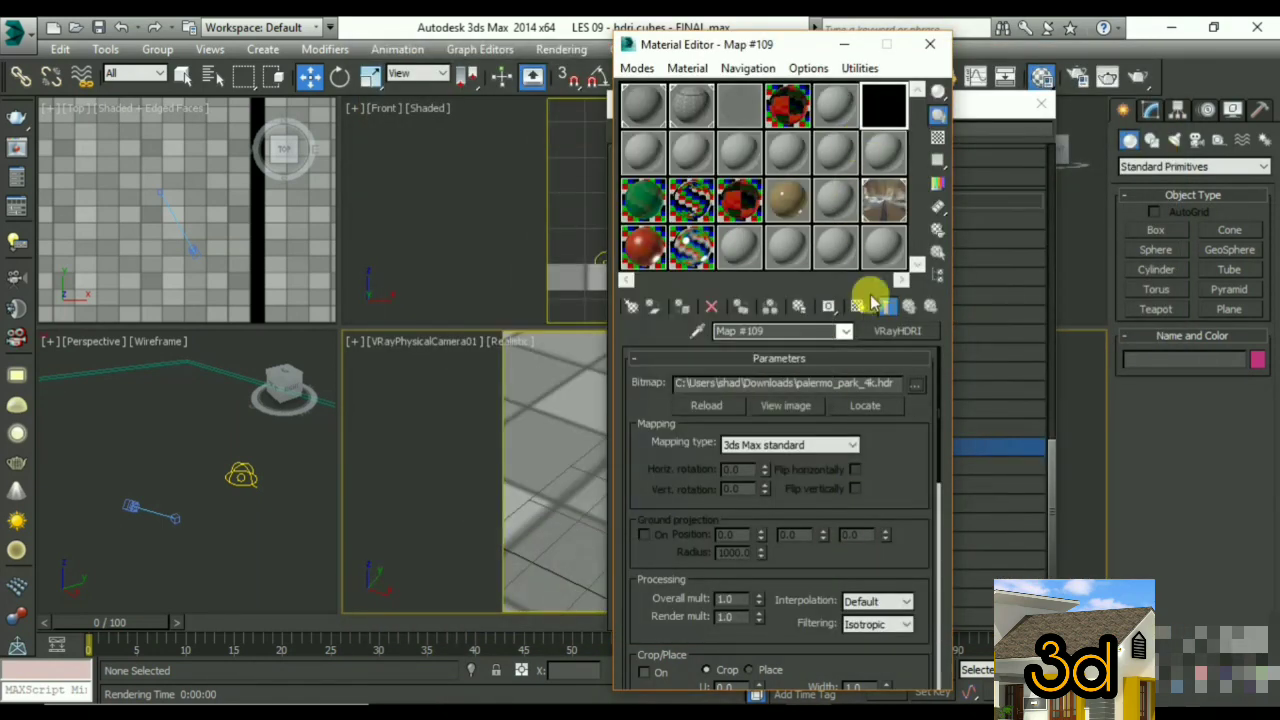
{"action": "left_click", "coordinate": [763, 450]}
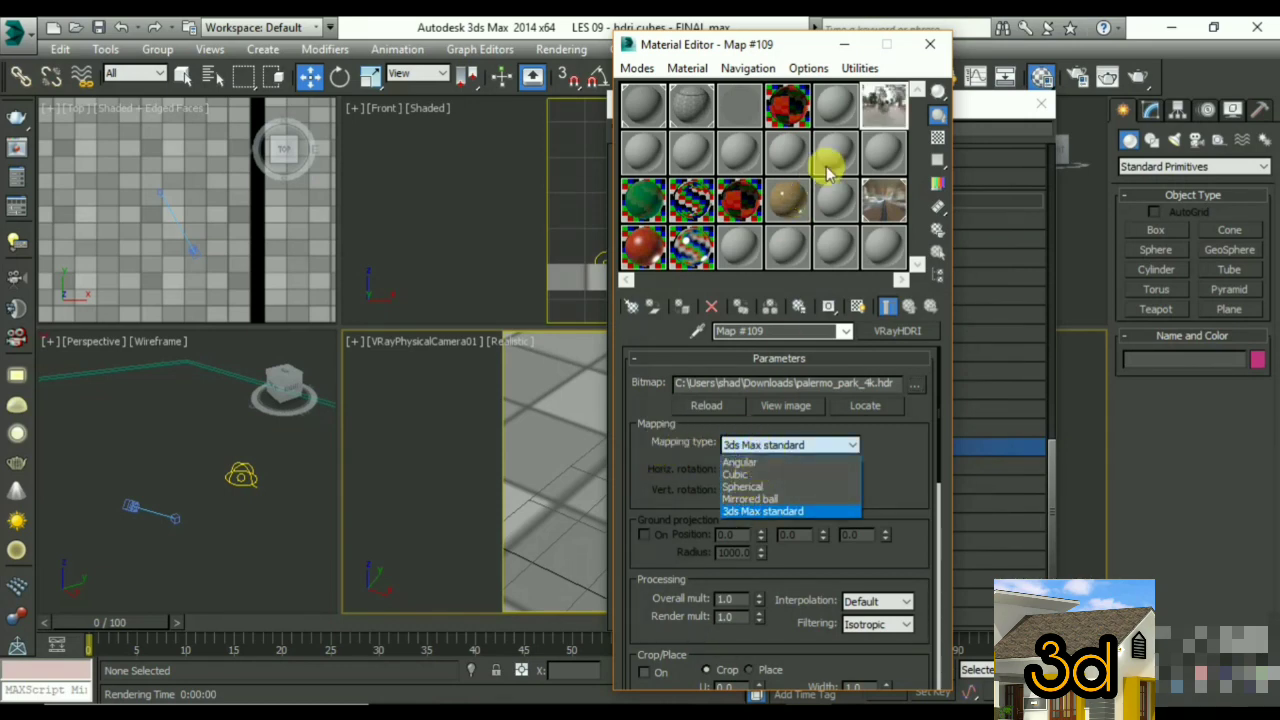
{"action": "left_click", "coordinate": [876, 117]}
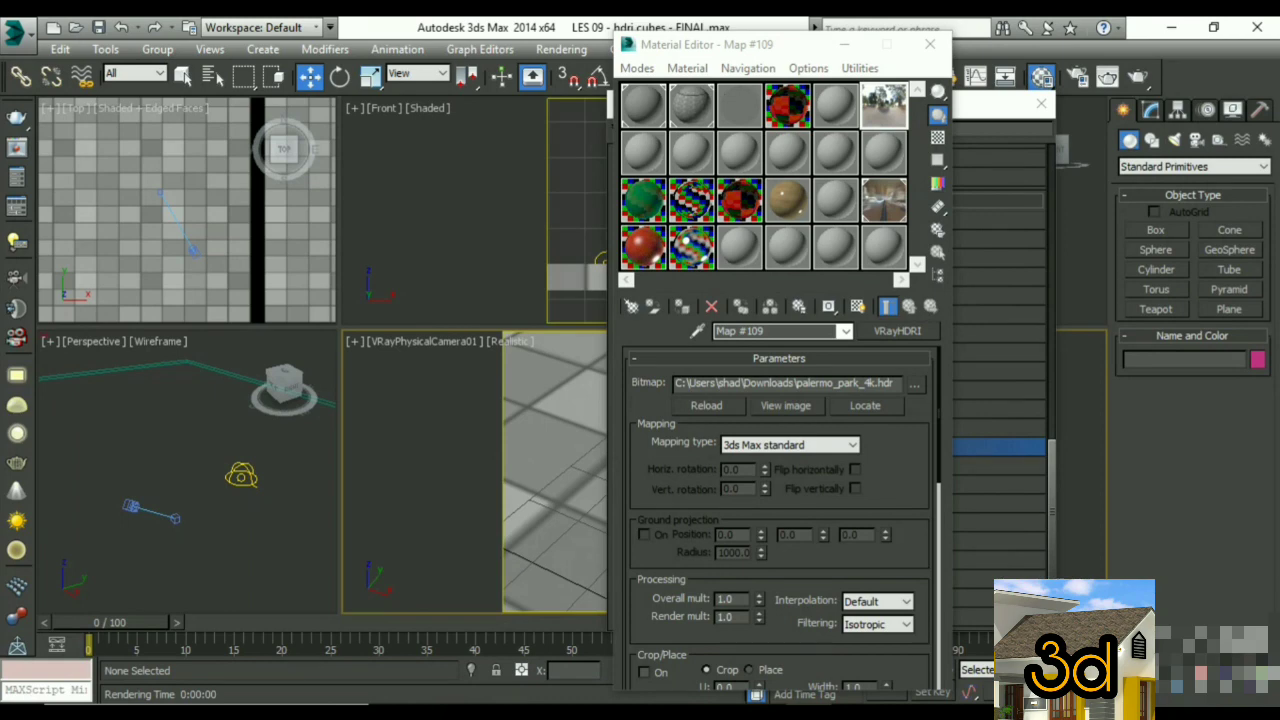
- Set the HDRI map to Spherical mapping with 15° horizontal rotation
{"action": "double_click", "coordinate": [884, 118]}
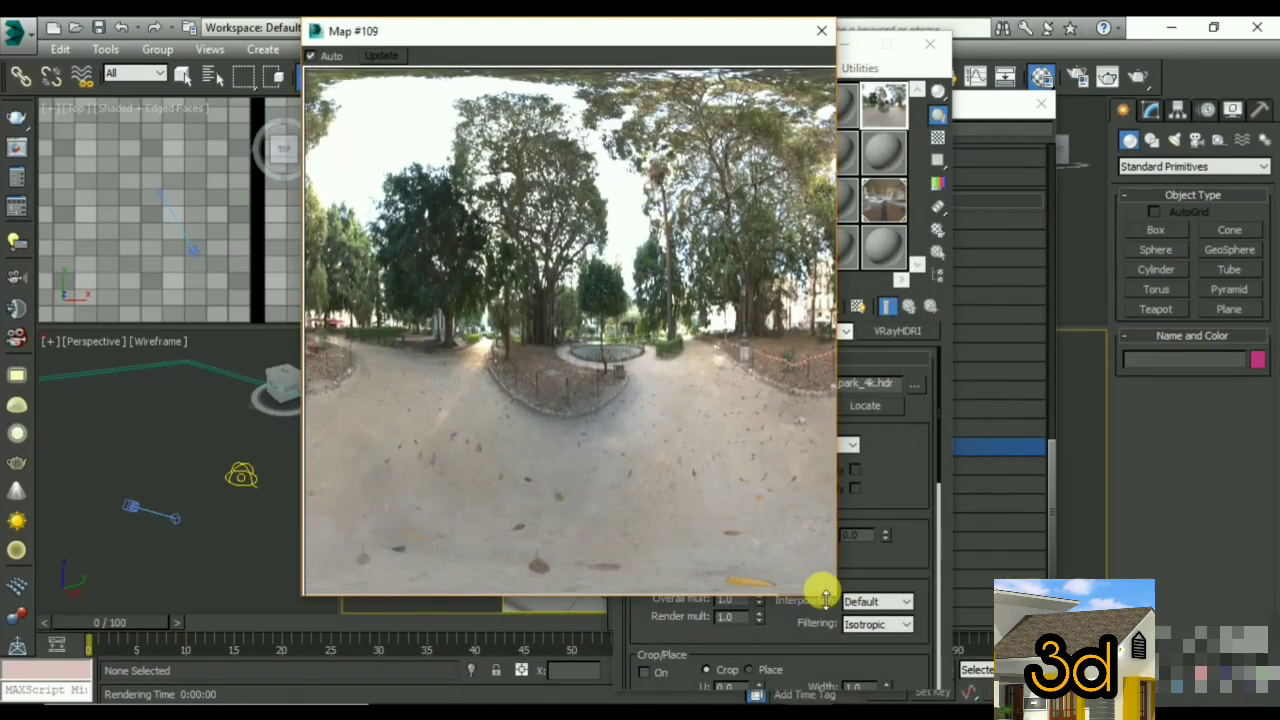
{"action": "left_click_drag", "start_coordinate": [822, 592], "coordinate": [644, 402]}
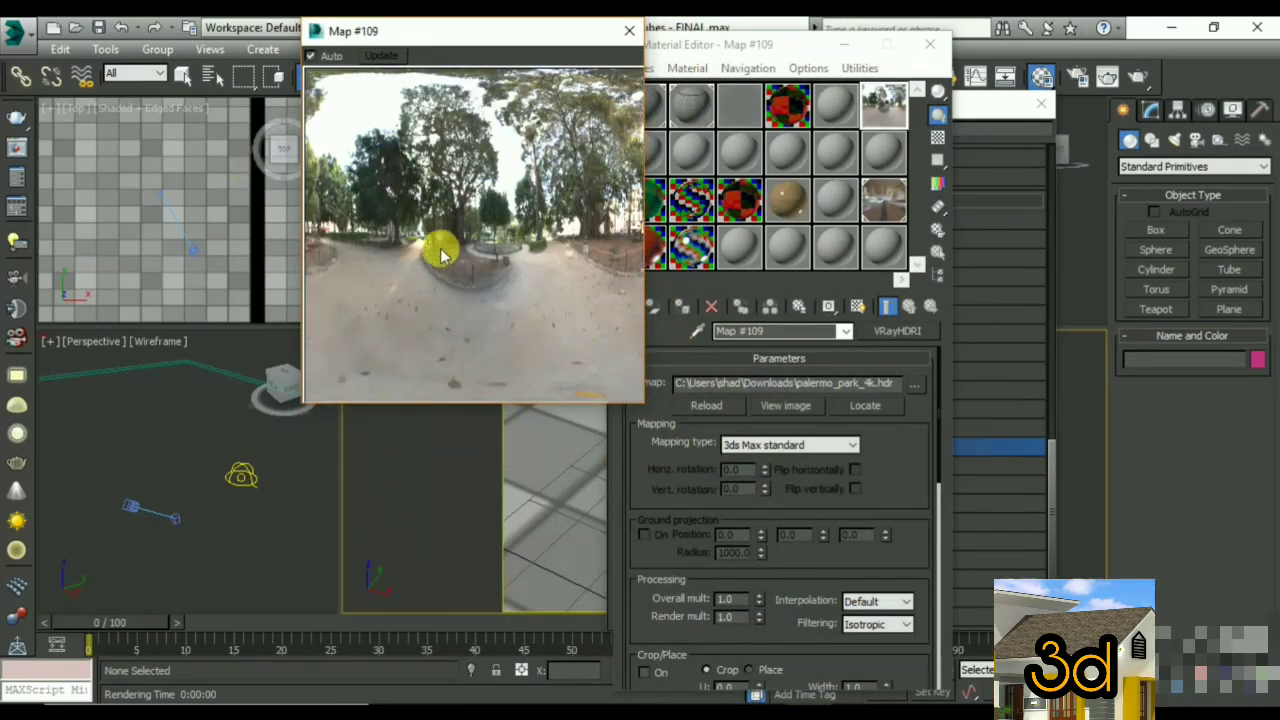
{"action": "left_click", "coordinate": [749, 451]}
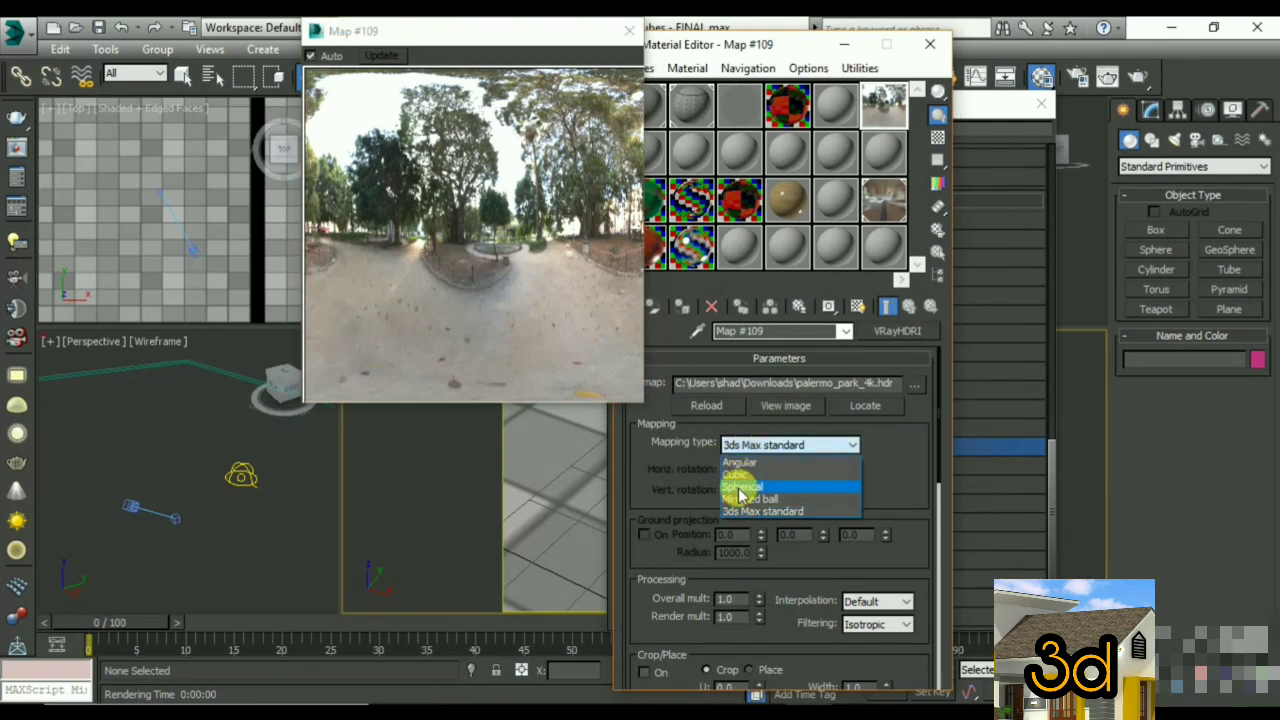
{"action": "left_click", "coordinate": [740, 488]}
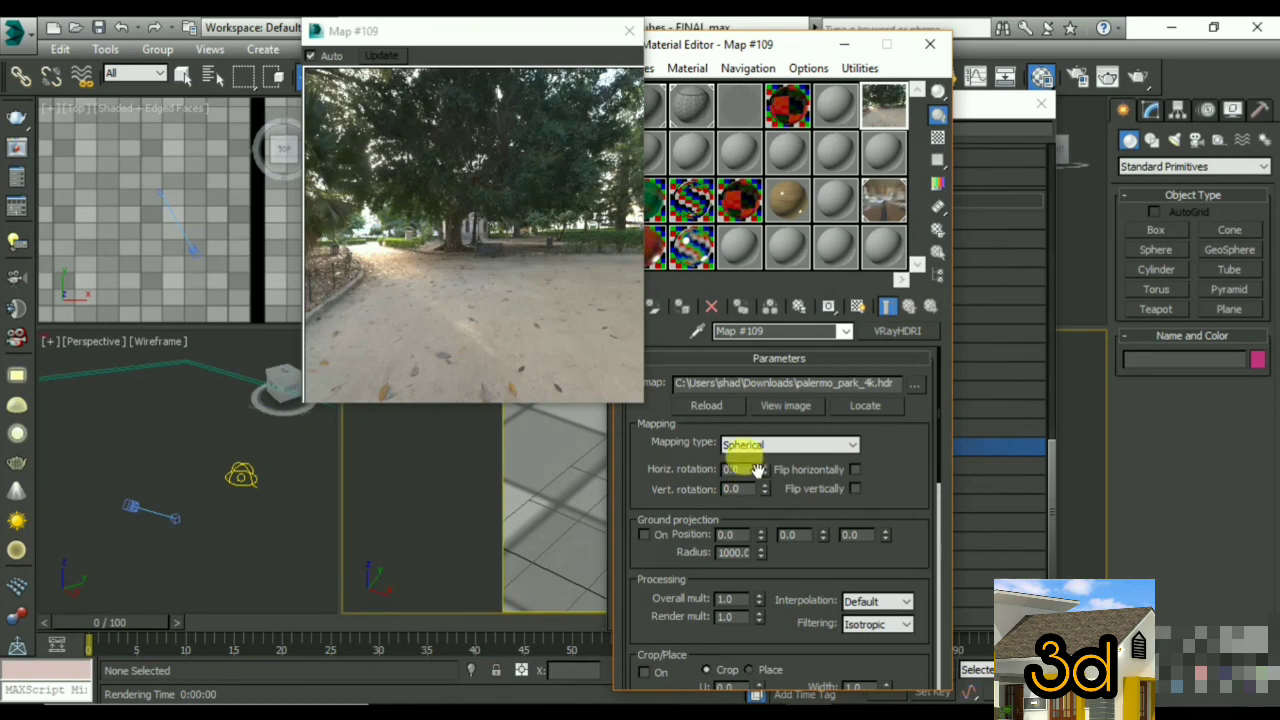
{"action": "left_click_drag", "start_coordinate": [764, 468], "coordinate": [764, 468]}
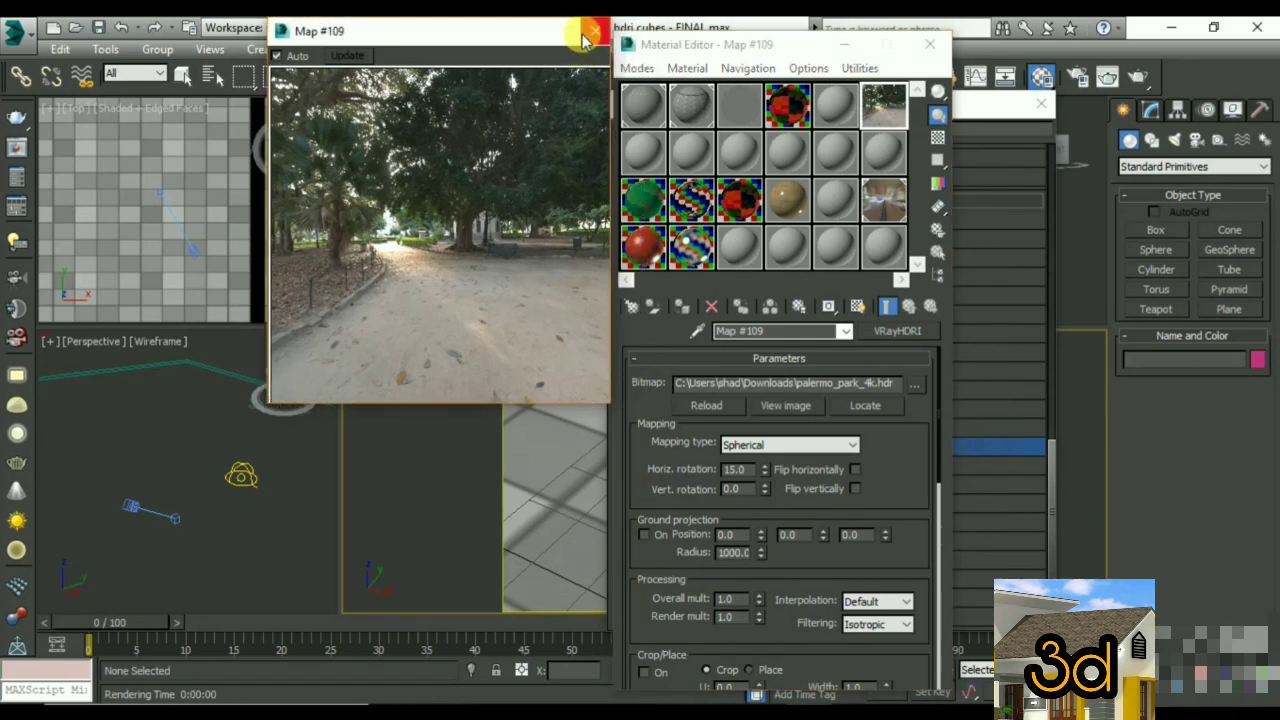
{"action": "left_click", "coordinate": [628, 31]}
{"action": "left_click_drag", "start_coordinate": [788, 36], "coordinate": [784, 25]}
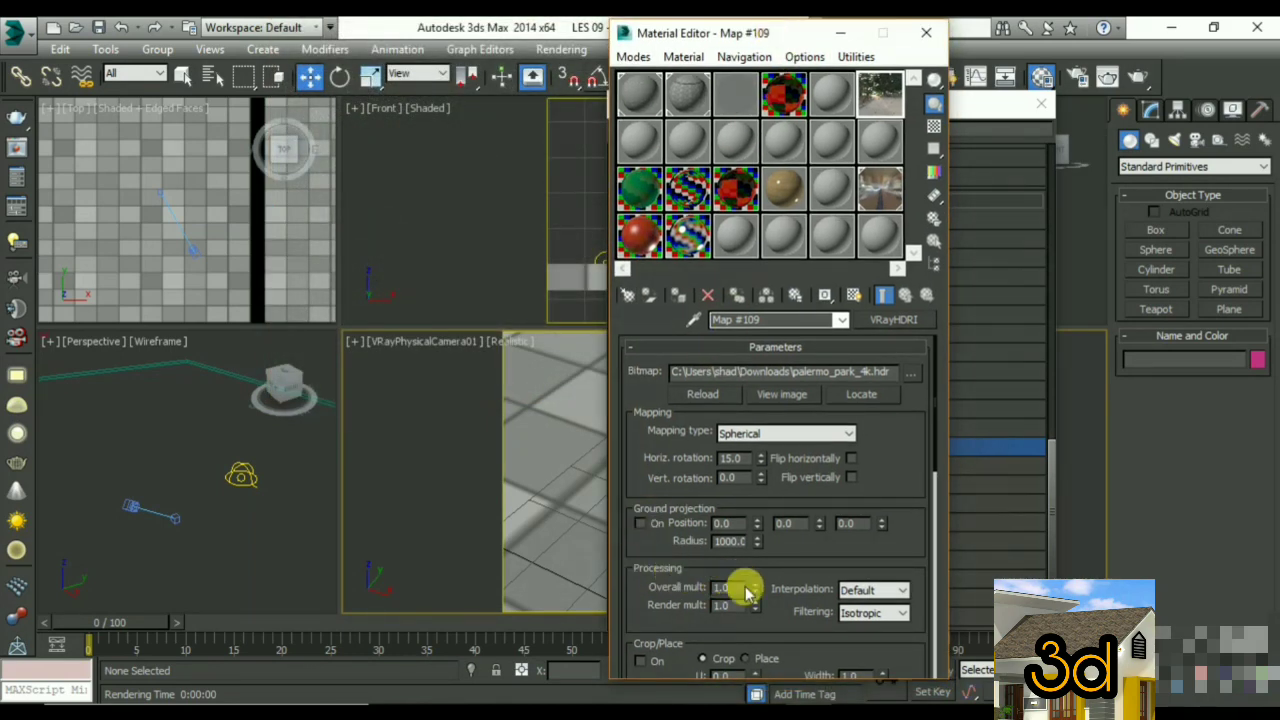
- Set Overall mult to 4.3 and Render mult to 0.9, then close the preview and editor
{"action": "double_click", "coordinate": [876, 90]}
{"action": "left_click_drag", "start_coordinate": [752, 587], "coordinate": [750, 540]}
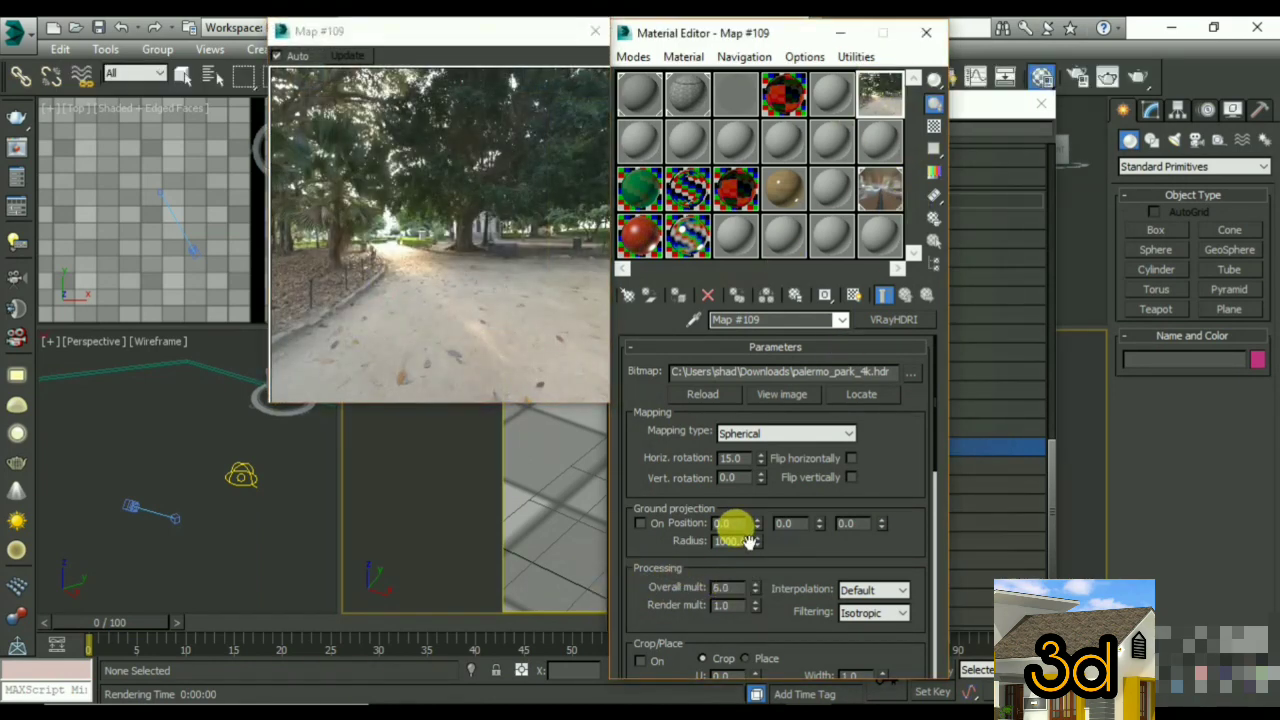
{"action": "left_click_drag", "start_coordinate": [760, 597], "coordinate": [760, 600]}
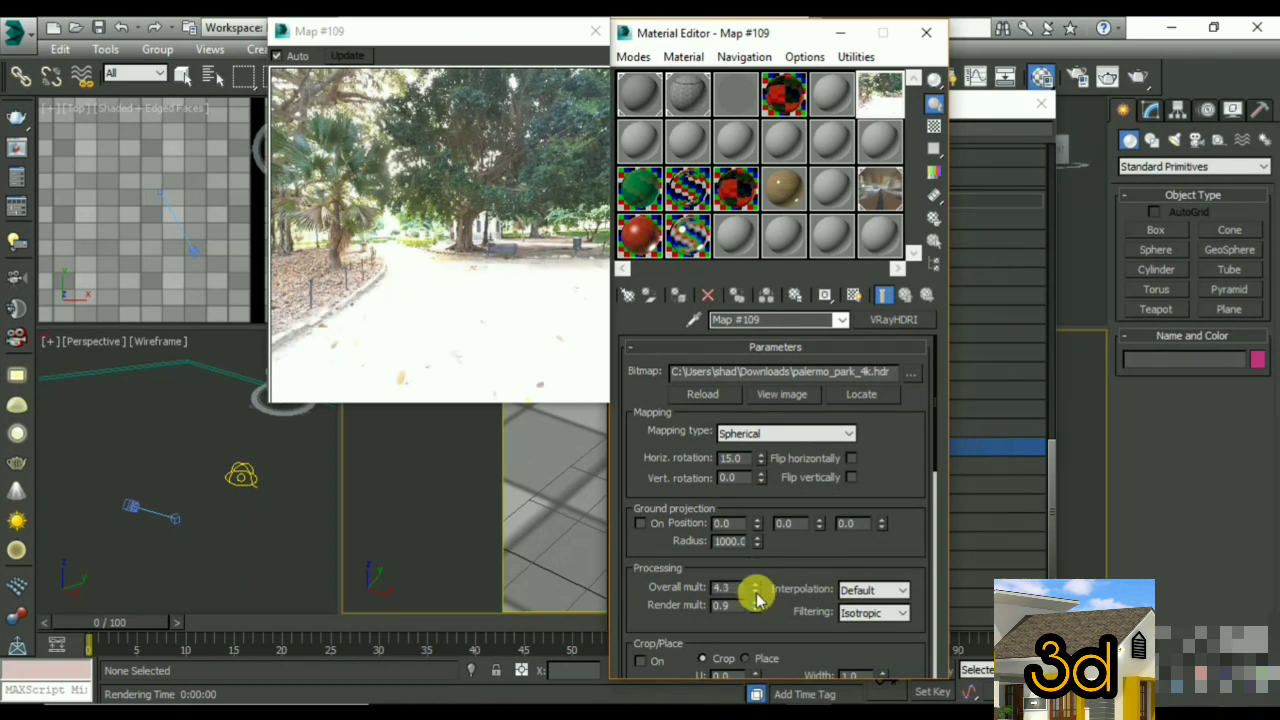
{"action": "left_click", "coordinate": [593, 34]}
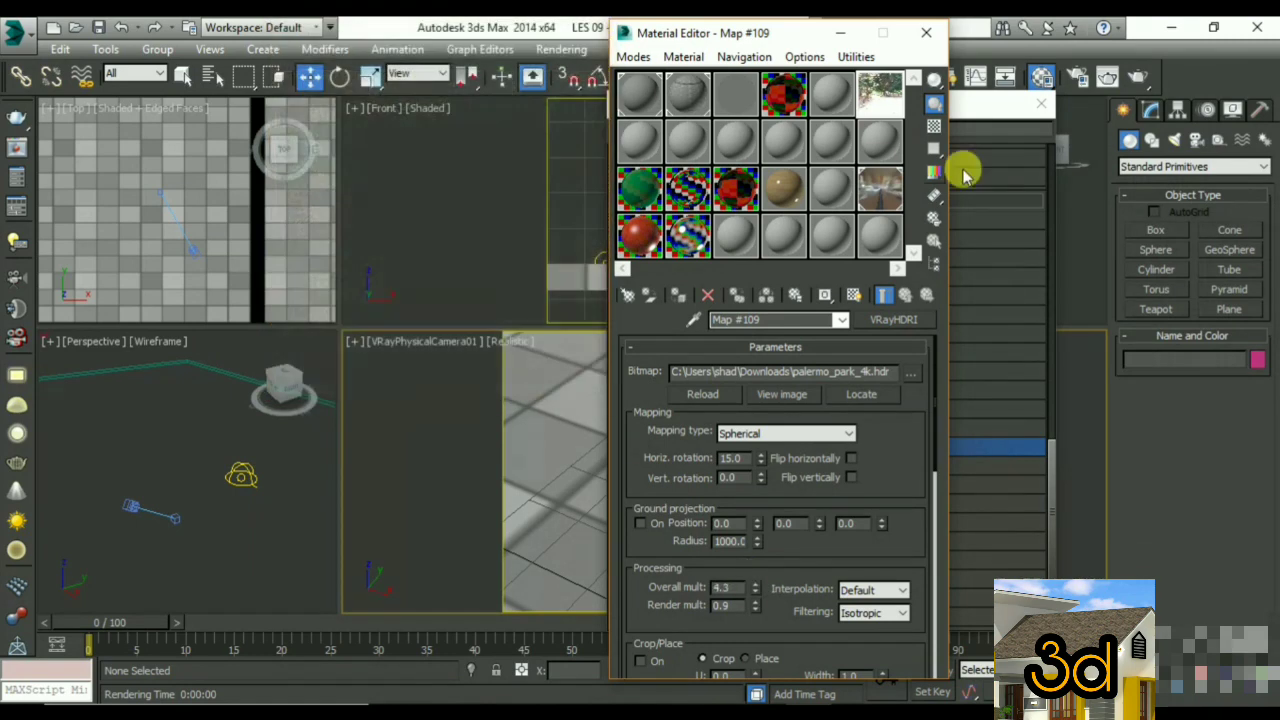
{"action": "left_click", "coordinate": [926, 33]}
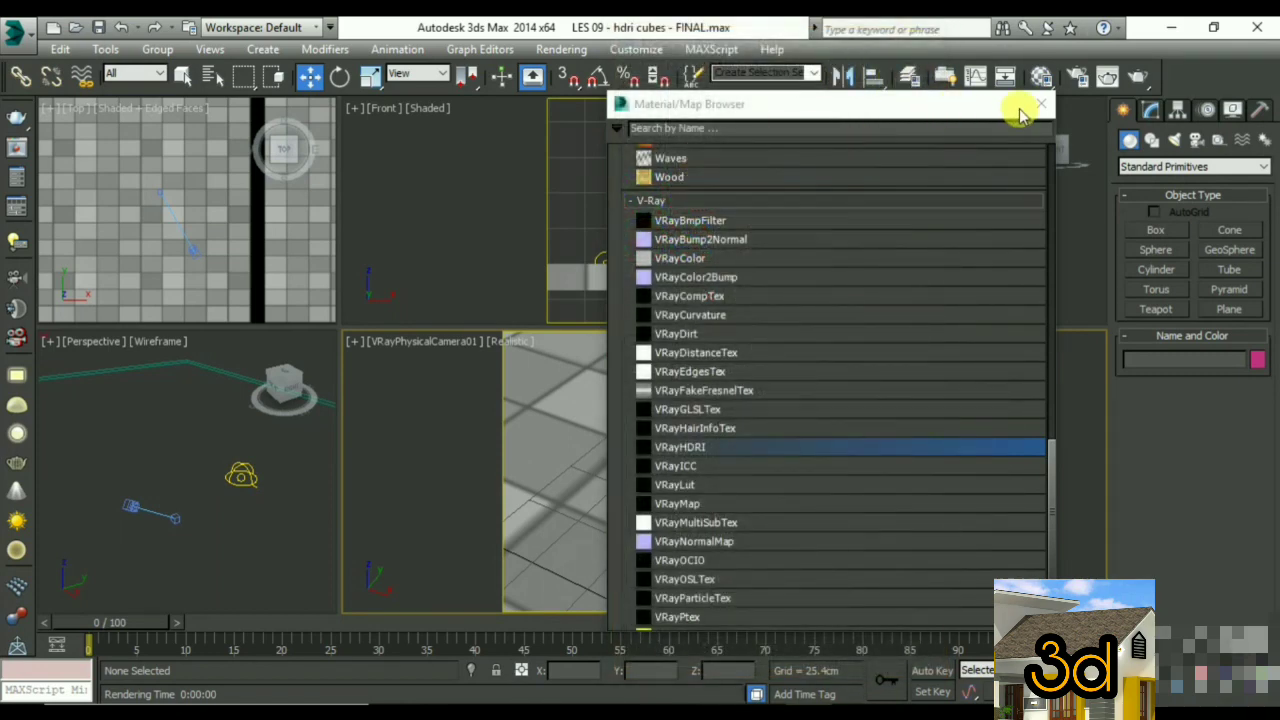
- Open Rendering > Environment and place it beside the Material Editor
{"action": "left_click", "coordinate": [1041, 104]}
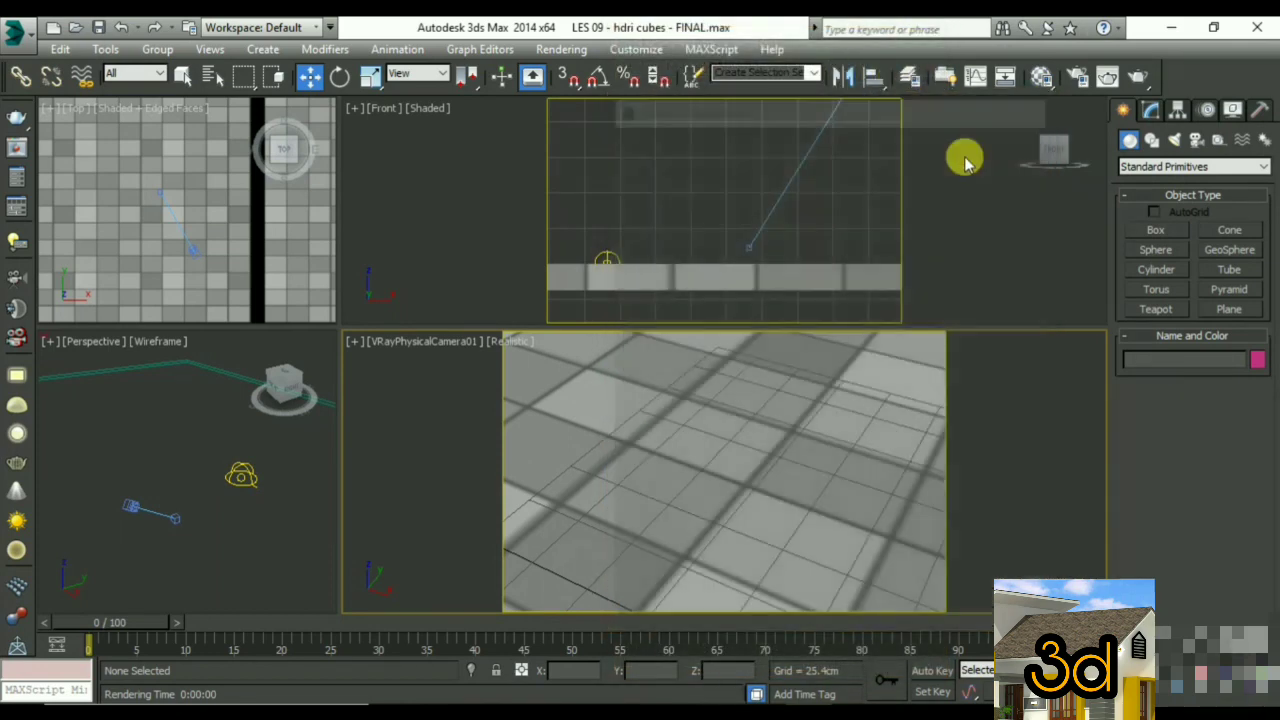
{"action": "left_click", "coordinate": [561, 49]}
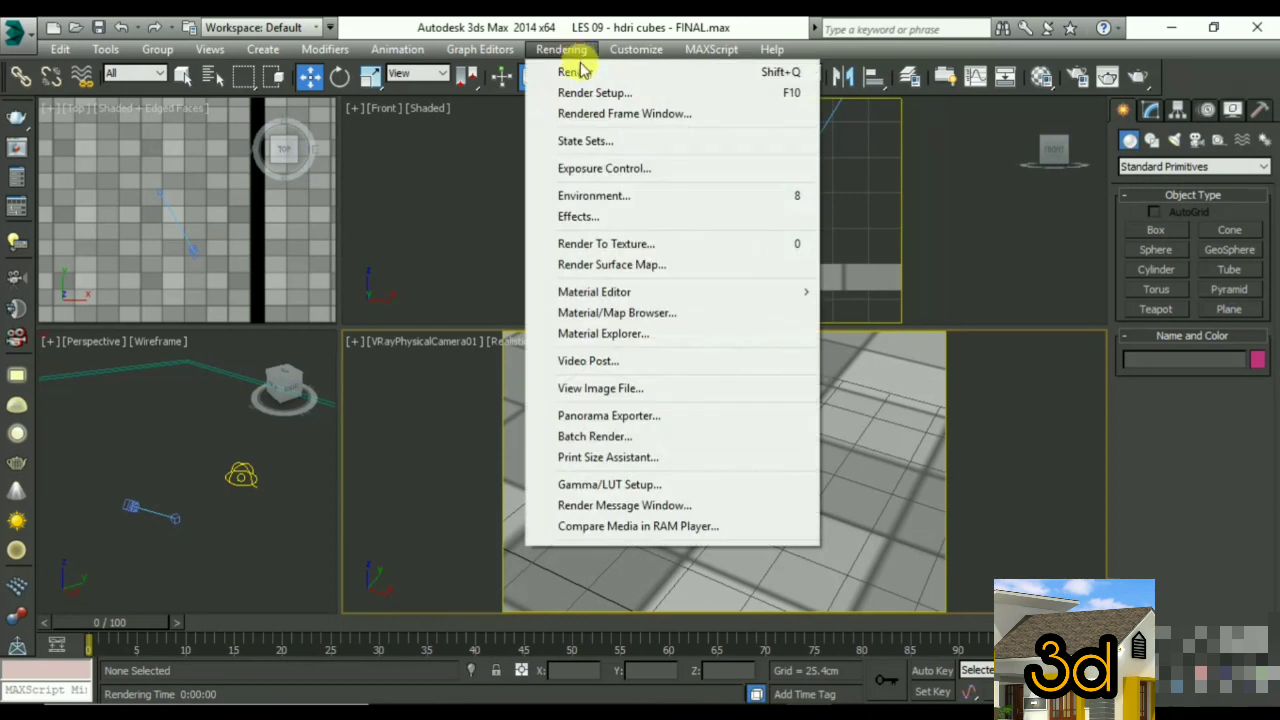
{"action": "left_click", "coordinate": [695, 200]}
{"action": "left_click_drag", "start_coordinate": [766, 130], "coordinate": [560, 130]}
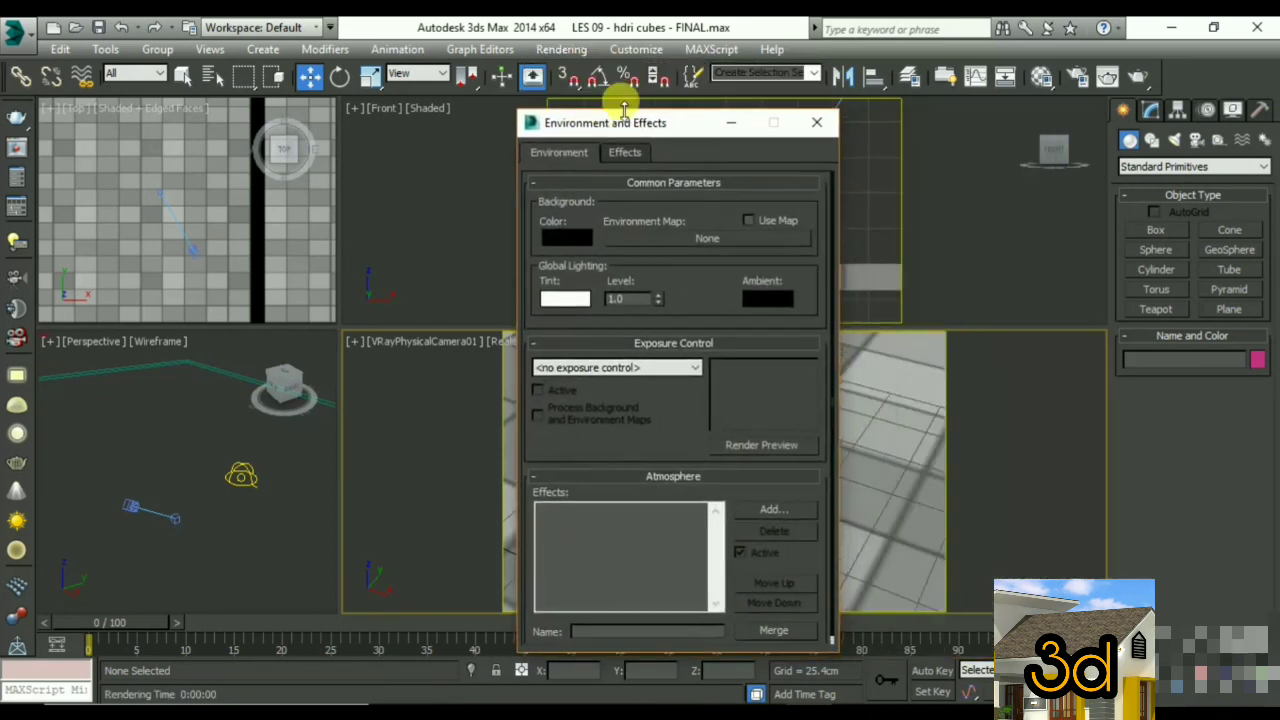
{"action": "left_click", "coordinate": [1042, 76]}
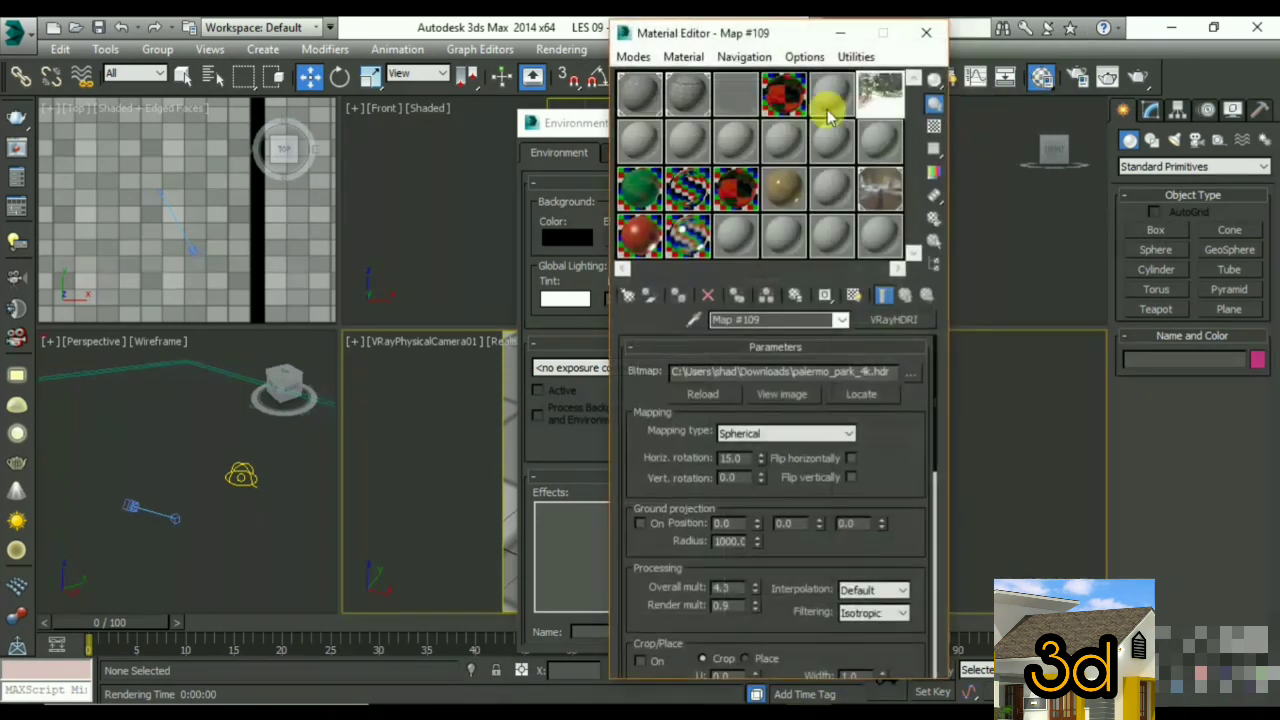
{"action": "left_click_drag", "start_coordinate": [733, 45], "coordinate": [1053, 68]}
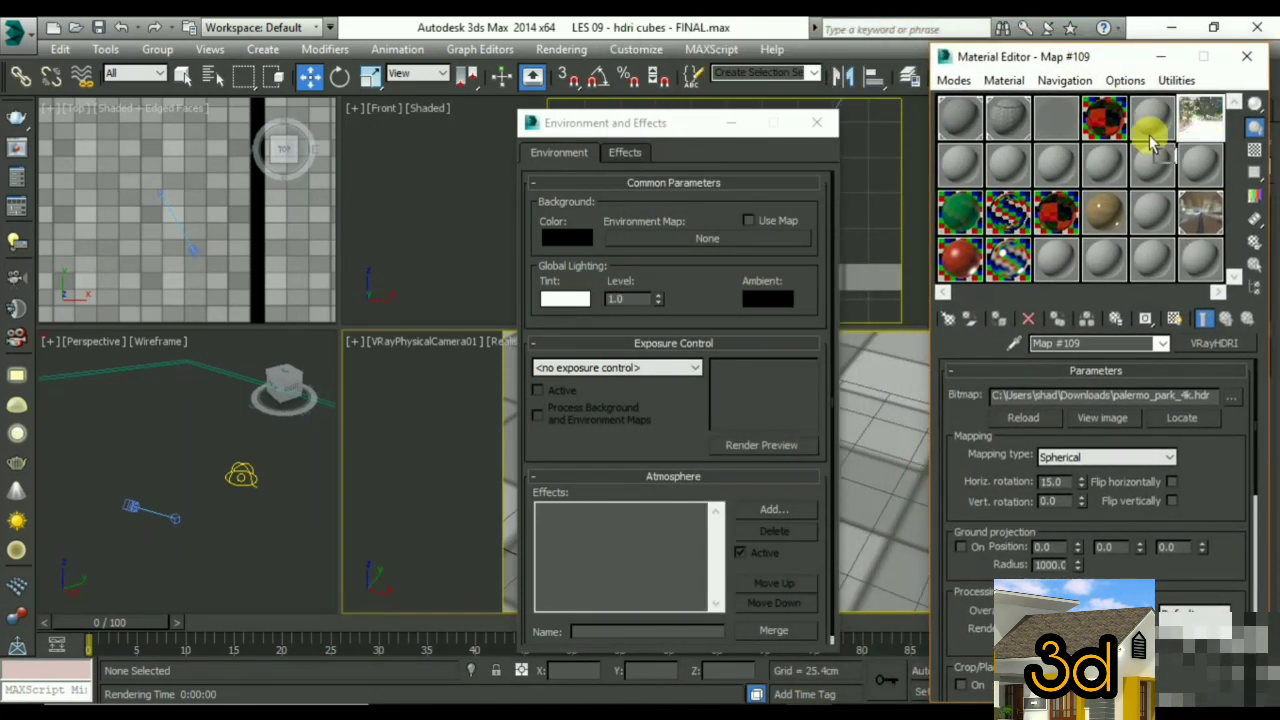
- Instance Map #109 into the Environment Map slot and close both windows
{"action": "left_click_drag", "start_coordinate": [671, 241], "coordinate": [673, 239]}
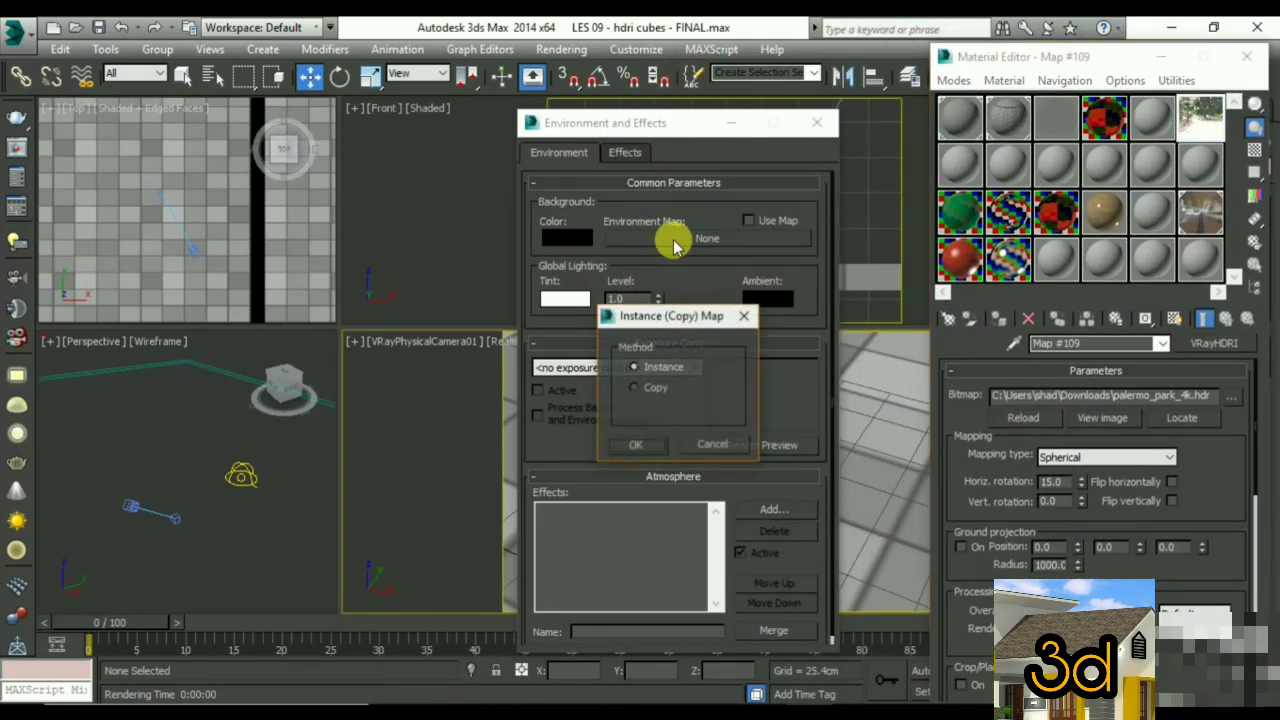
{"action": "left_click", "coordinate": [636, 446]}
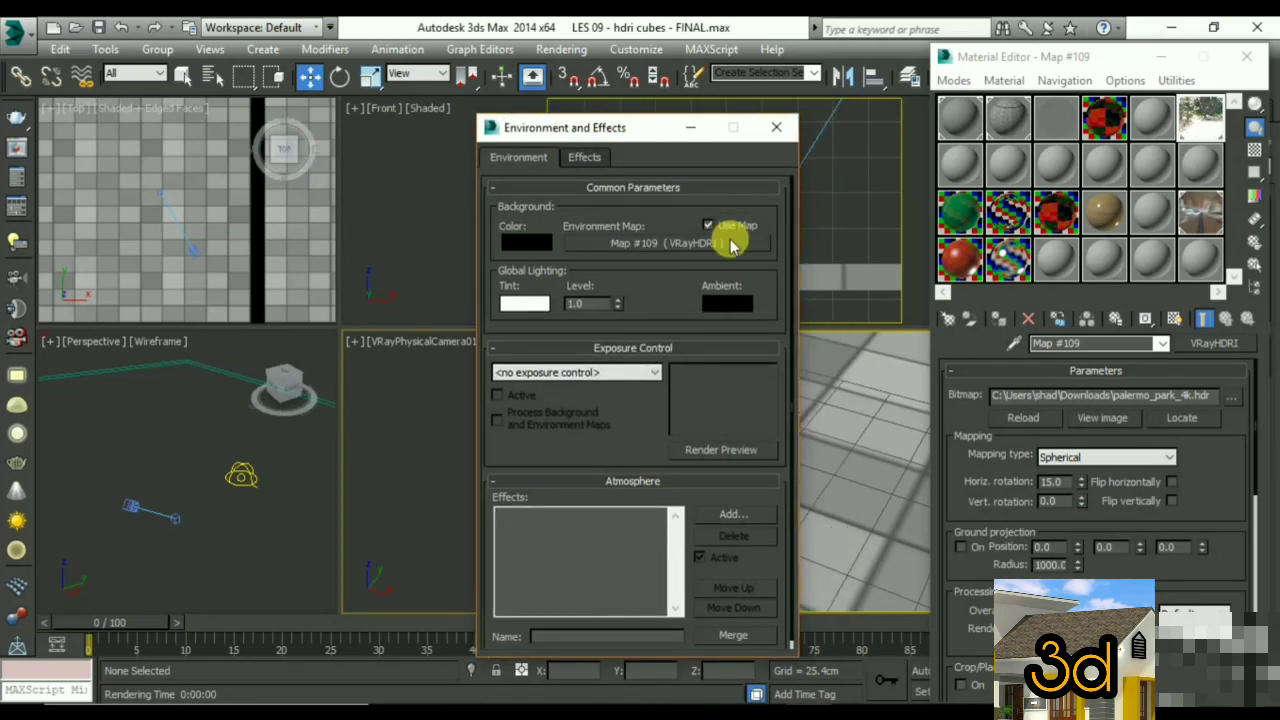
{"action": "left_click", "coordinate": [776, 127]}
{"action": "left_click", "coordinate": [1246, 56]}
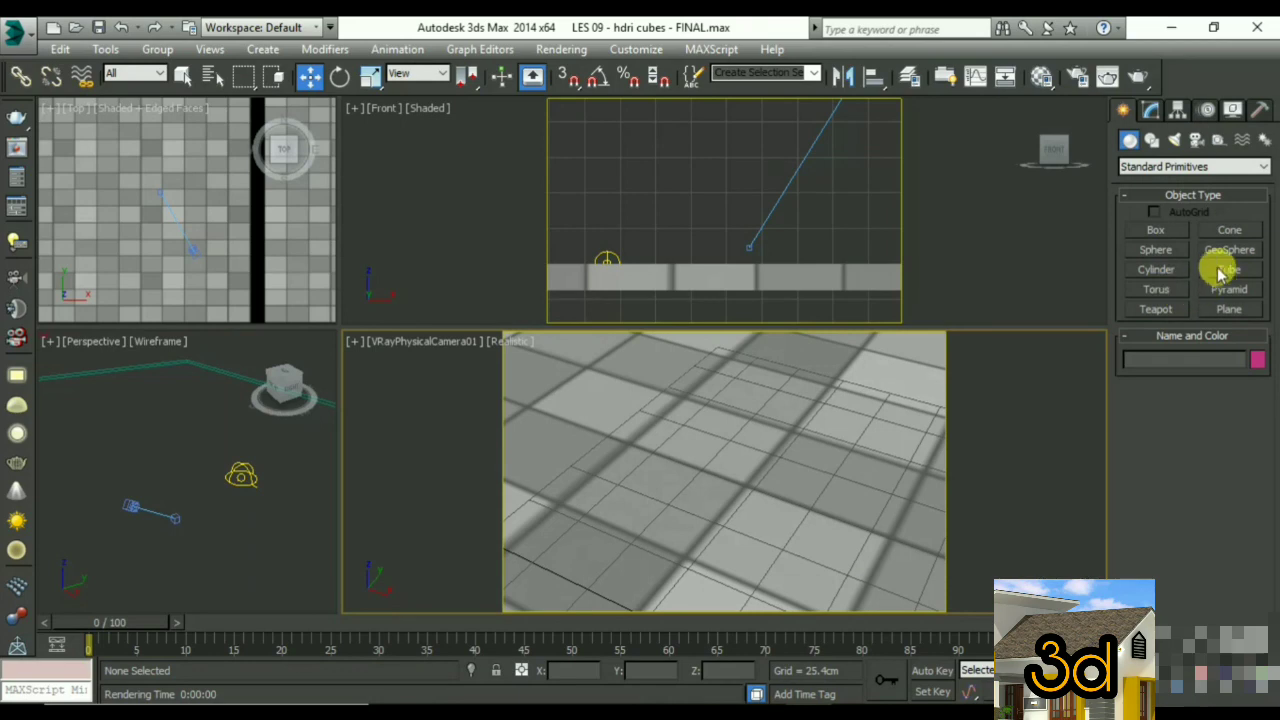
- Draw four spheres of different sizes on the tiled floor in the camera viewport
{"action": "left_click", "coordinate": [1156, 250]}
{"action": "left_click_drag", "start_coordinate": [714, 400], "coordinate": [731, 429]}
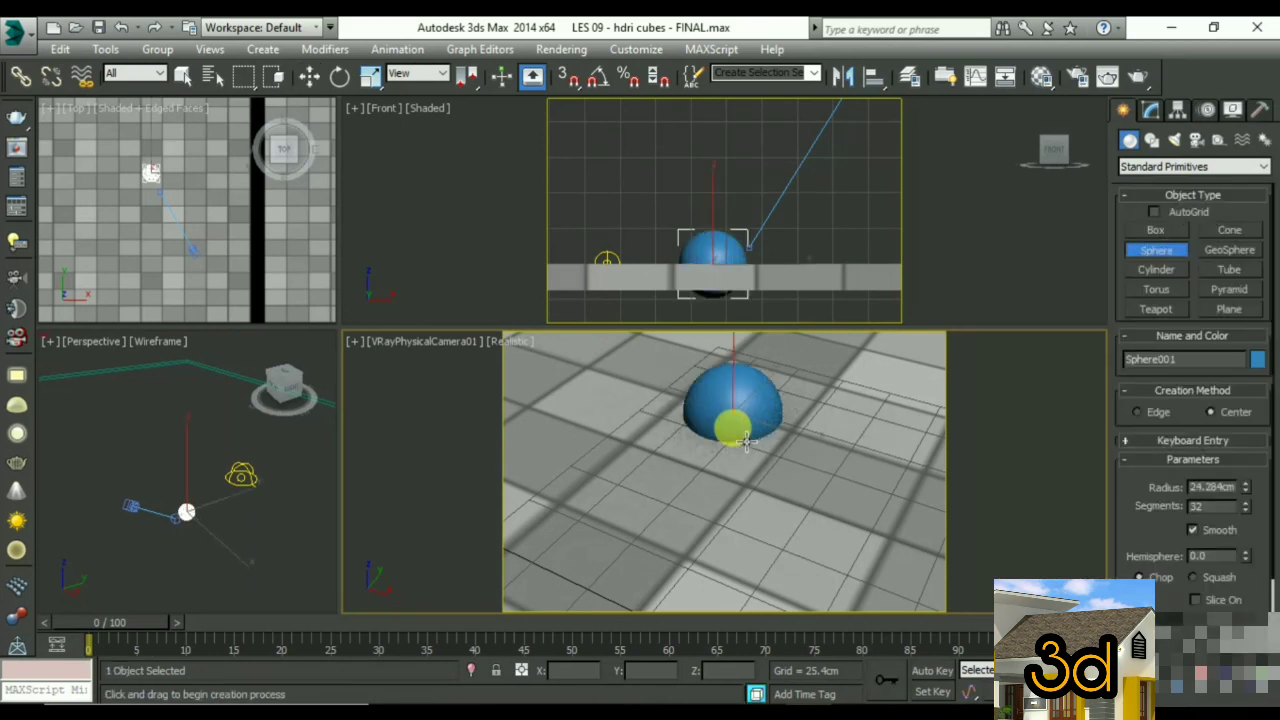
{"action": "left_click_drag", "start_coordinate": [829, 505], "coordinate": [847, 537]}
{"action": "left_click_drag", "start_coordinate": [671, 530], "coordinate": [690, 562]}
{"action": "left_click_drag", "start_coordinate": [549, 432], "coordinate": [567, 462]}
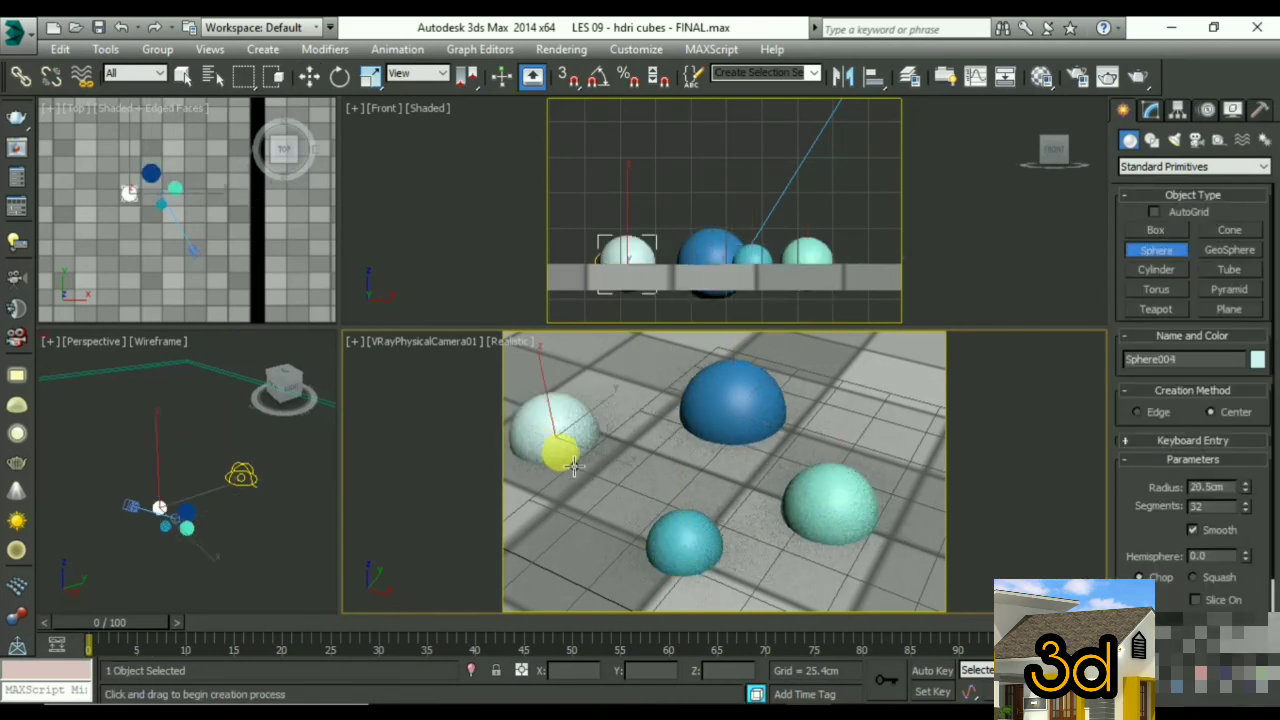
- Select all four spheres, raise them along Z onto the floor, and drag a material onto them
{"action": "key", "text": "w"}
{"action": "left_click", "coordinate": [704, 407]}
{"action": "left_click", "coordinate": [818, 489], "text": "ctrl"}
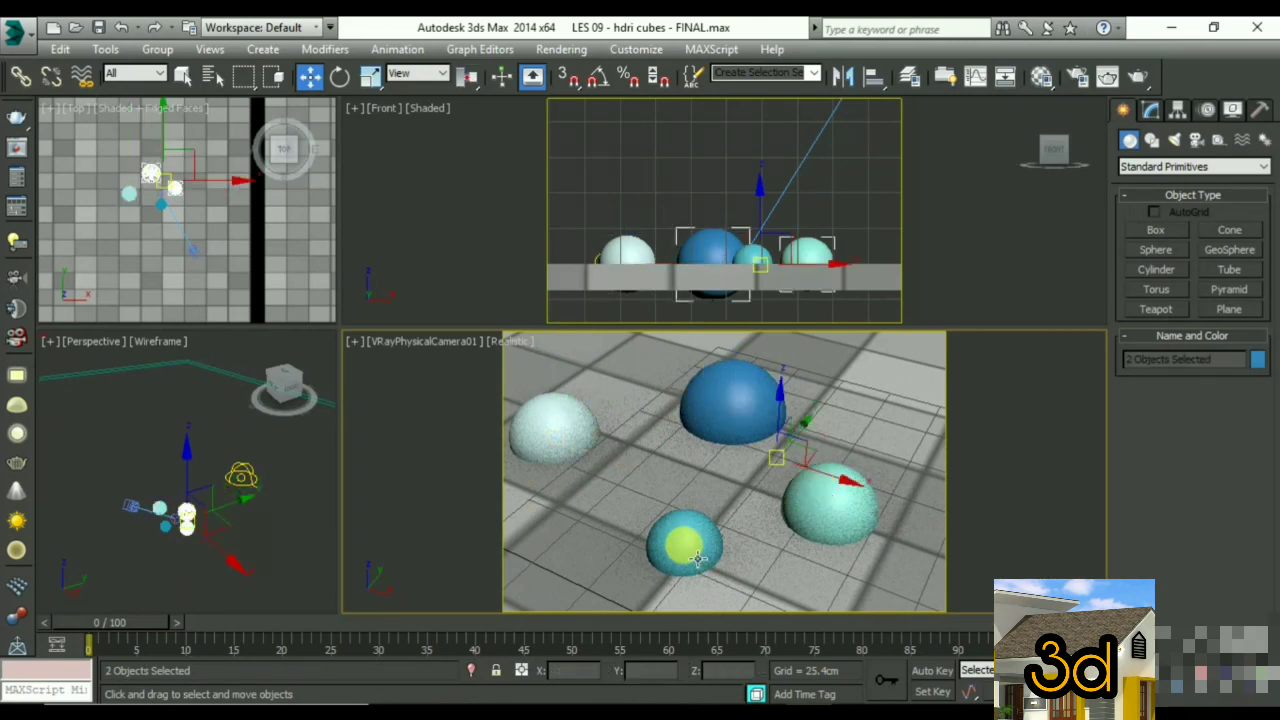
{"action": "left_click", "coordinate": [690, 548], "text": "ctrl"}
{"action": "left_click", "coordinate": [530, 430], "text": "ctrl"}
{"action": "left_click", "coordinate": [558, 416]}
{"action": "left_click", "coordinate": [762, 430], "text": "ctrl"}
{"action": "left_click", "coordinate": [810, 478], "text": "ctrl"}
{"action": "left_click", "coordinate": [686, 523], "text": "ctrl"}
{"action": "left_click_drag", "start_coordinate": [685, 460], "coordinate": [677, 366]}
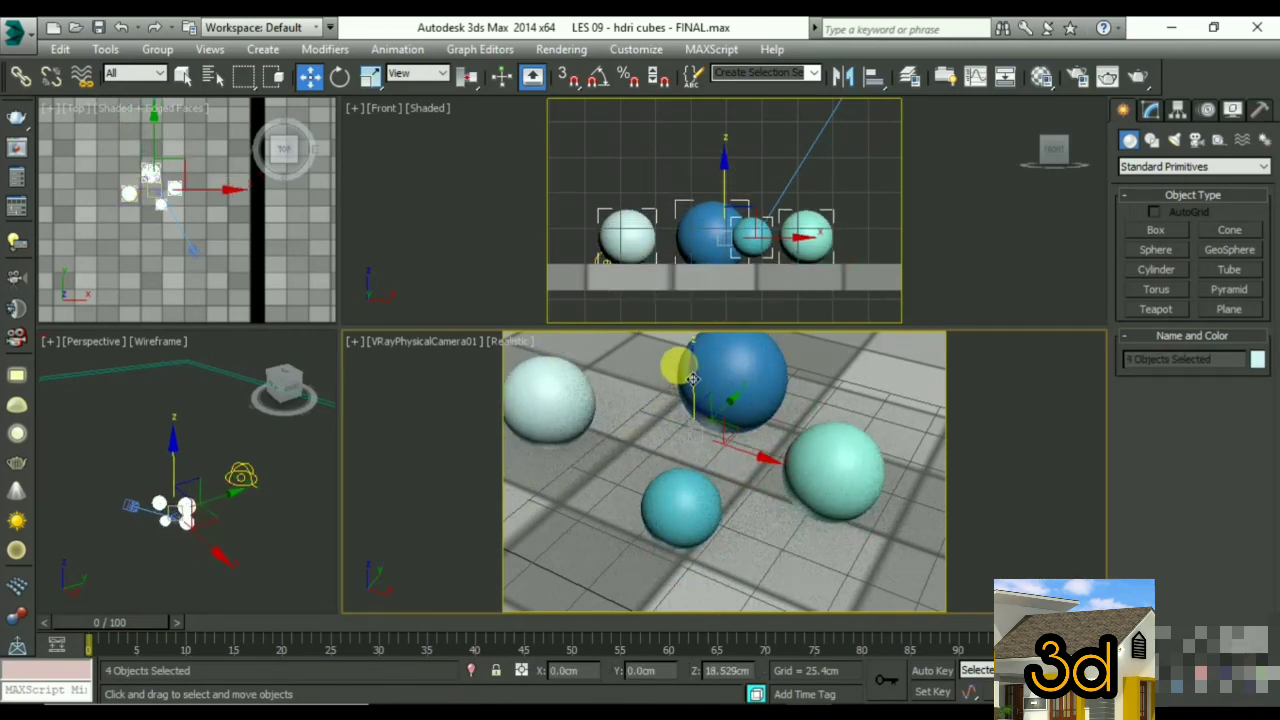
{"action": "key", "text": "m"}
{"action": "left_click_drag", "start_coordinate": [975, 265], "coordinate": [823, 449]}
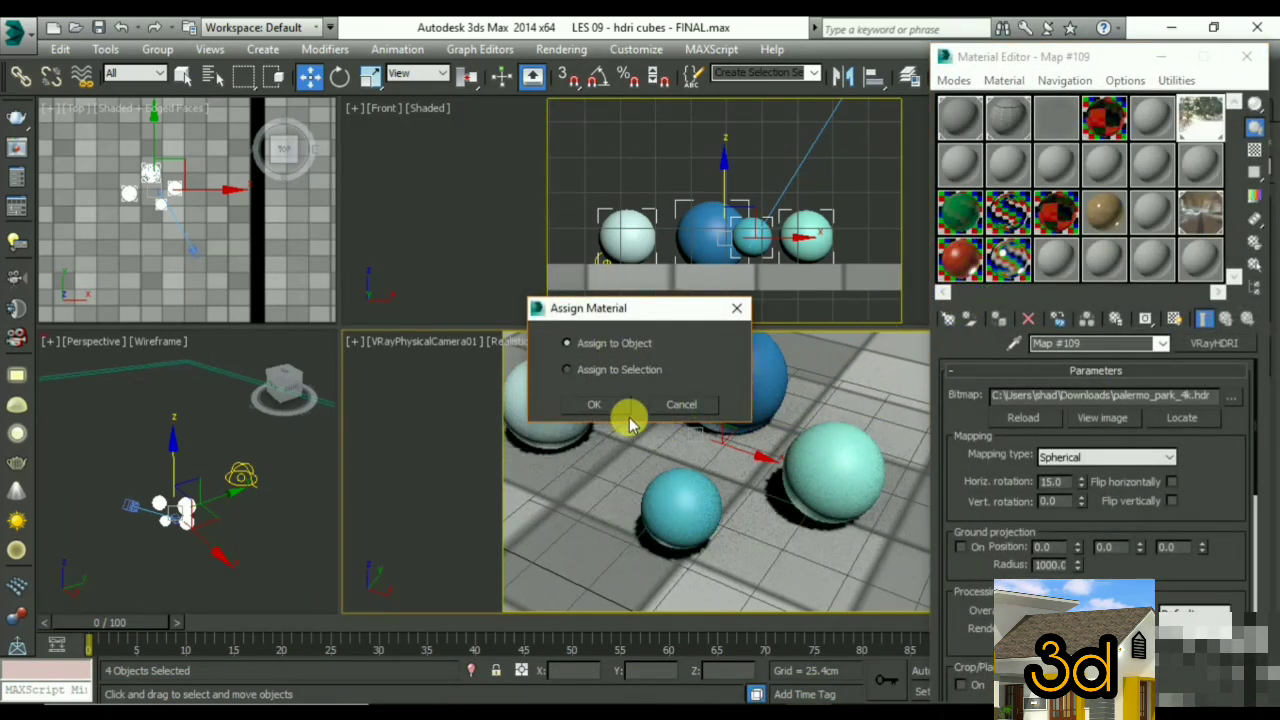
- Assign the material to all selected spheres, then give the right sphere Satin Metal
{"action": "left_click", "coordinate": [594, 404]}
{"action": "left_click_drag", "start_coordinate": [705, 505], "coordinate": [706, 504]}
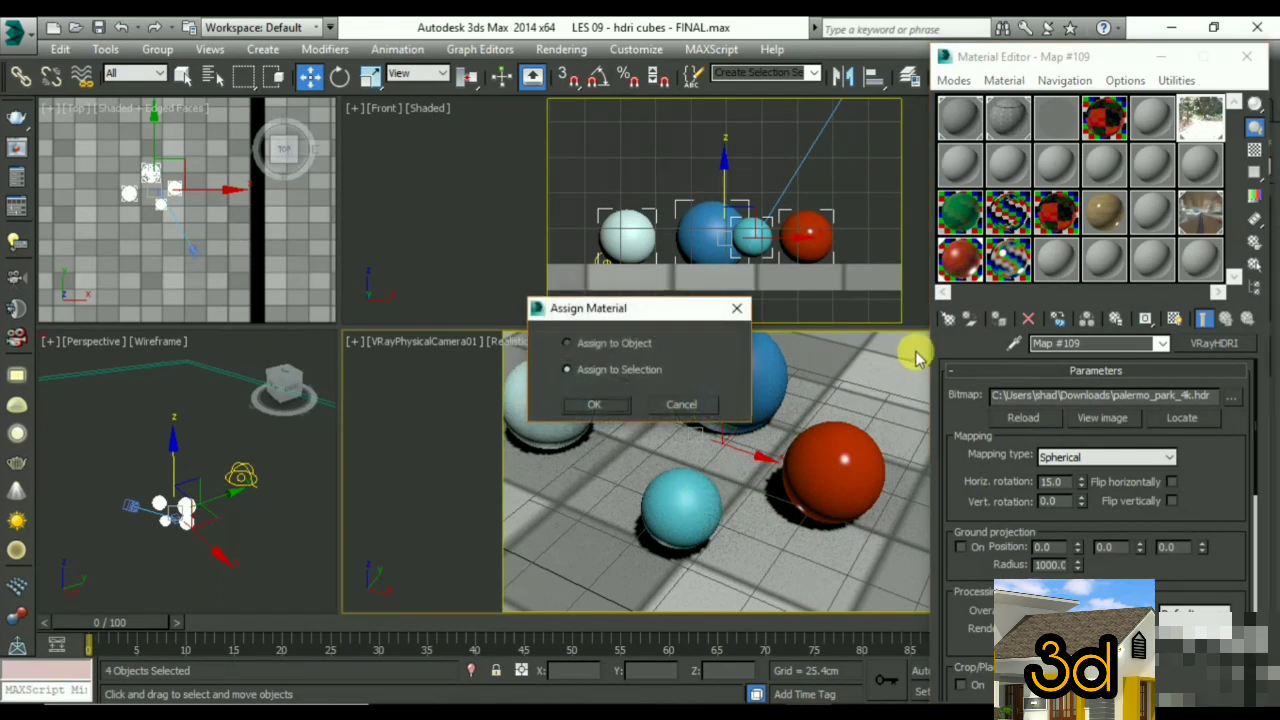
{"action": "left_click", "coordinate": [614, 406]}
{"action": "left_click", "coordinate": [818, 452]}
{"action": "left_click", "coordinate": [1002, 266]}
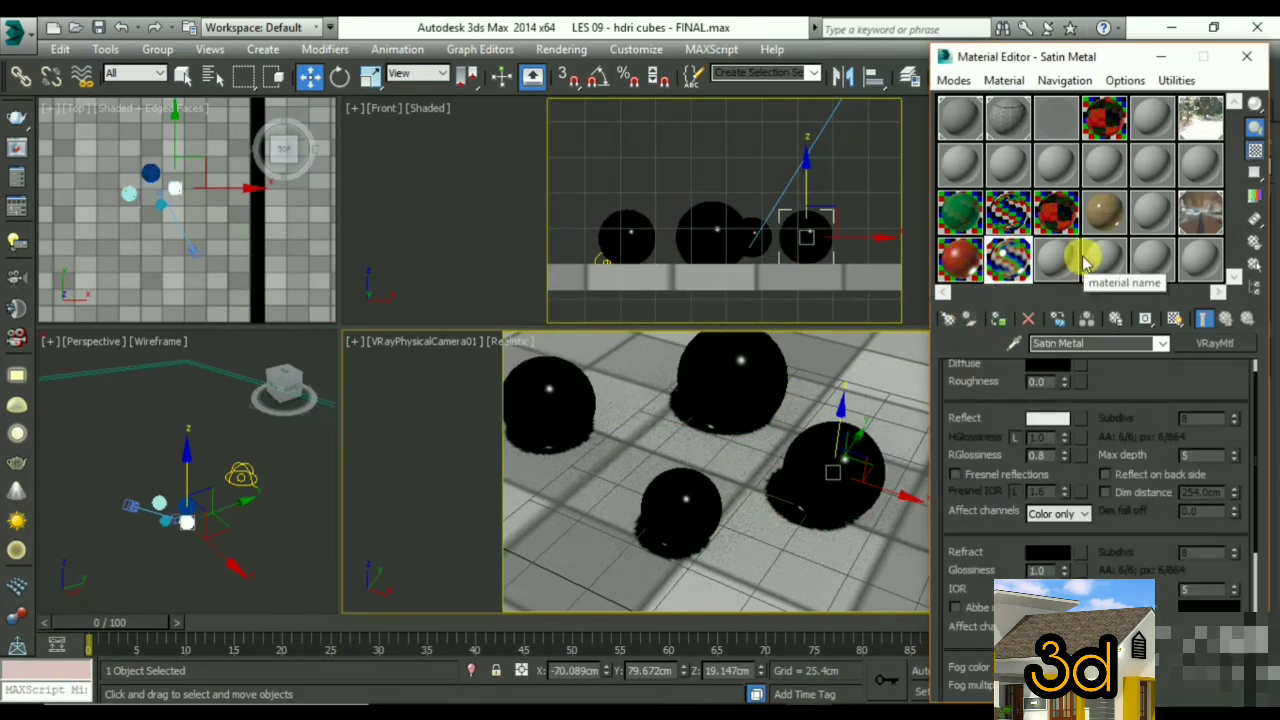
- Apply the Glass material to the front and back spheres
{"action": "left_click", "coordinate": [1052, 213]}
{"action": "left_click", "coordinate": [663, 540]}
{"action": "left_click", "coordinate": [1000, 320]}
{"action": "left_click", "coordinate": [702, 380]}
{"action": "left_click", "coordinate": [1010, 316]}
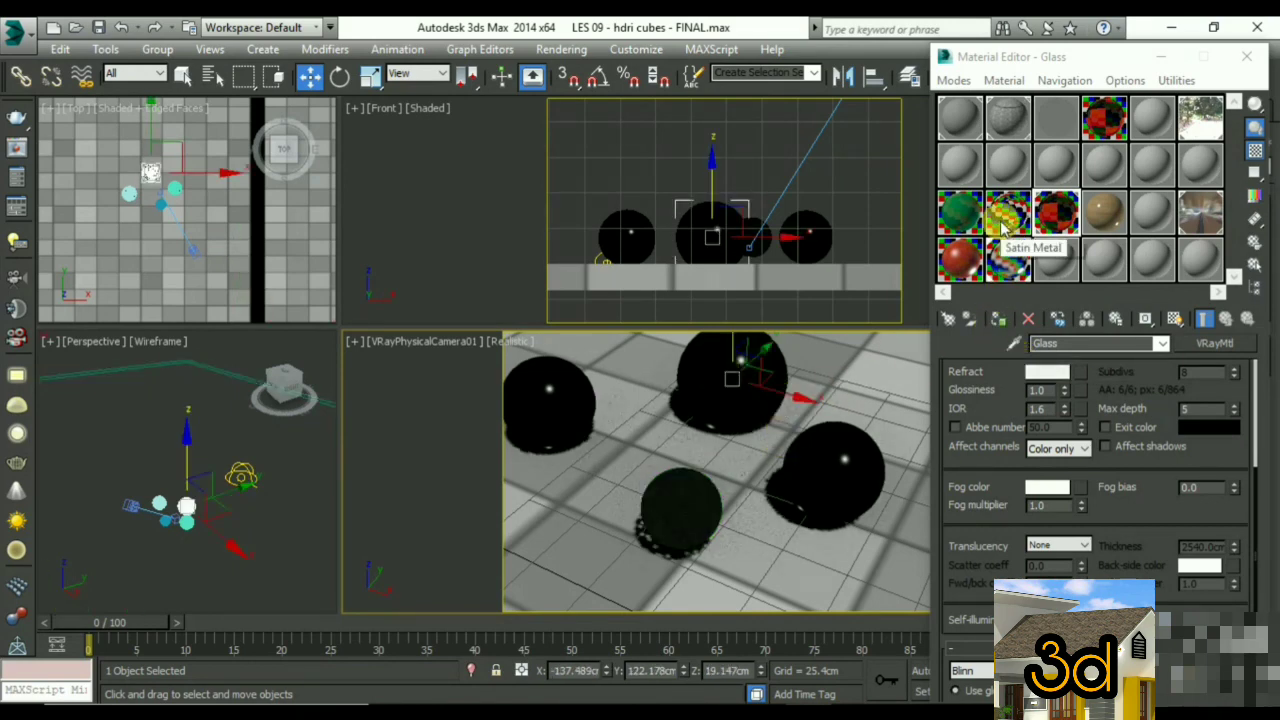
- Apply green Chrome to the large sphere, close the editor and render the camera view
{"action": "left_click", "coordinate": [960, 212]}
{"action": "left_click", "coordinate": [998, 318]}
{"action": "left_click", "coordinate": [851, 348]}
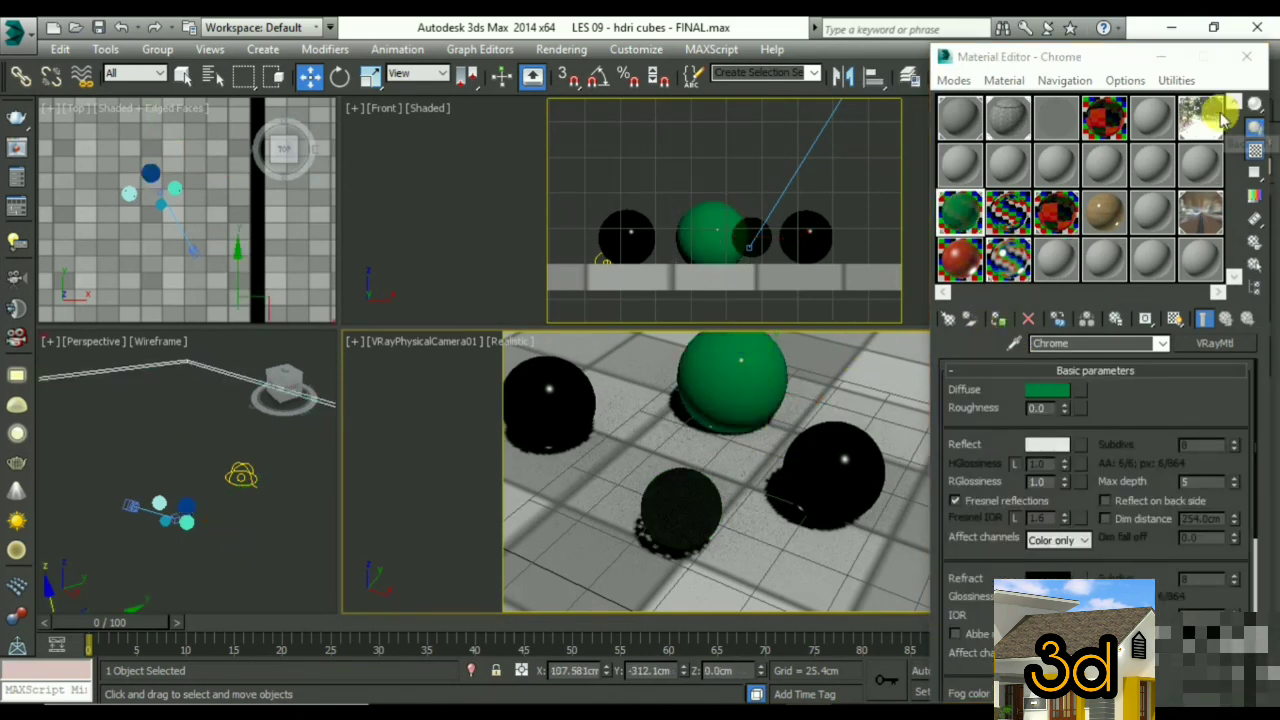
{"action": "left_click_drag", "start_coordinate": [1100, 62], "coordinate": [865, 80]}
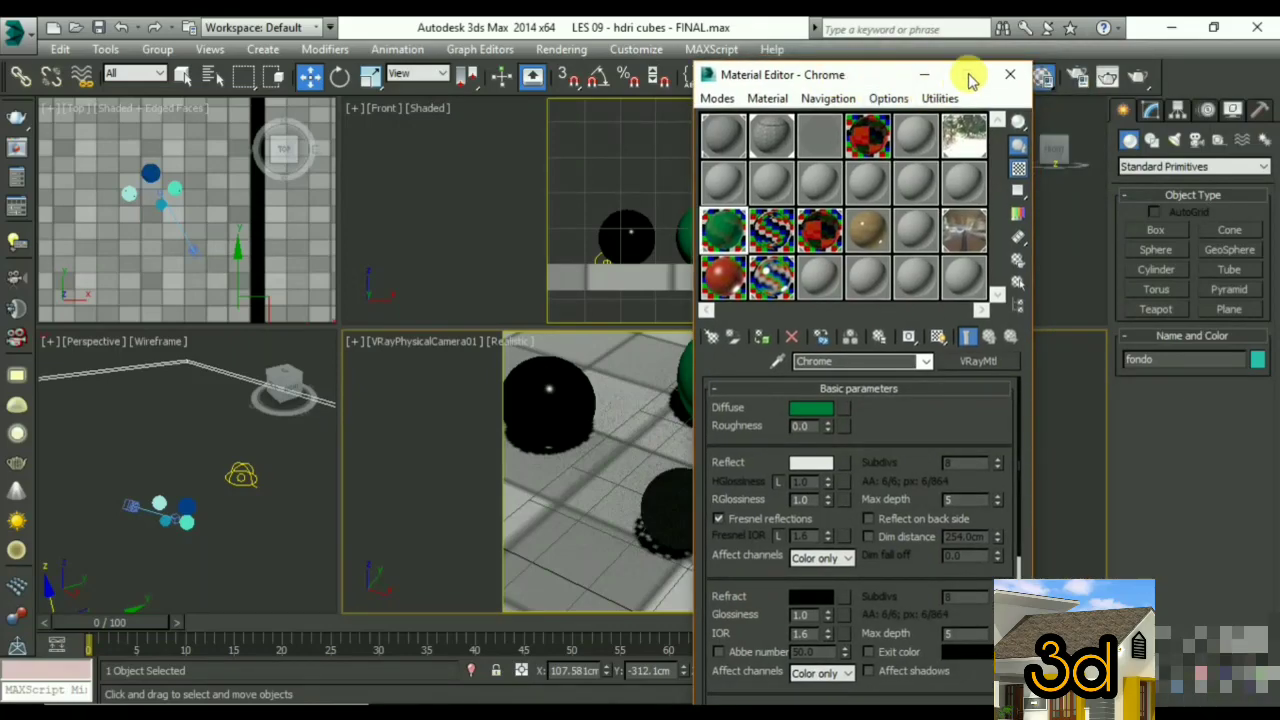
{"action": "left_click", "coordinate": [1010, 78]}
{"action": "left_click", "coordinate": [1143, 78]}
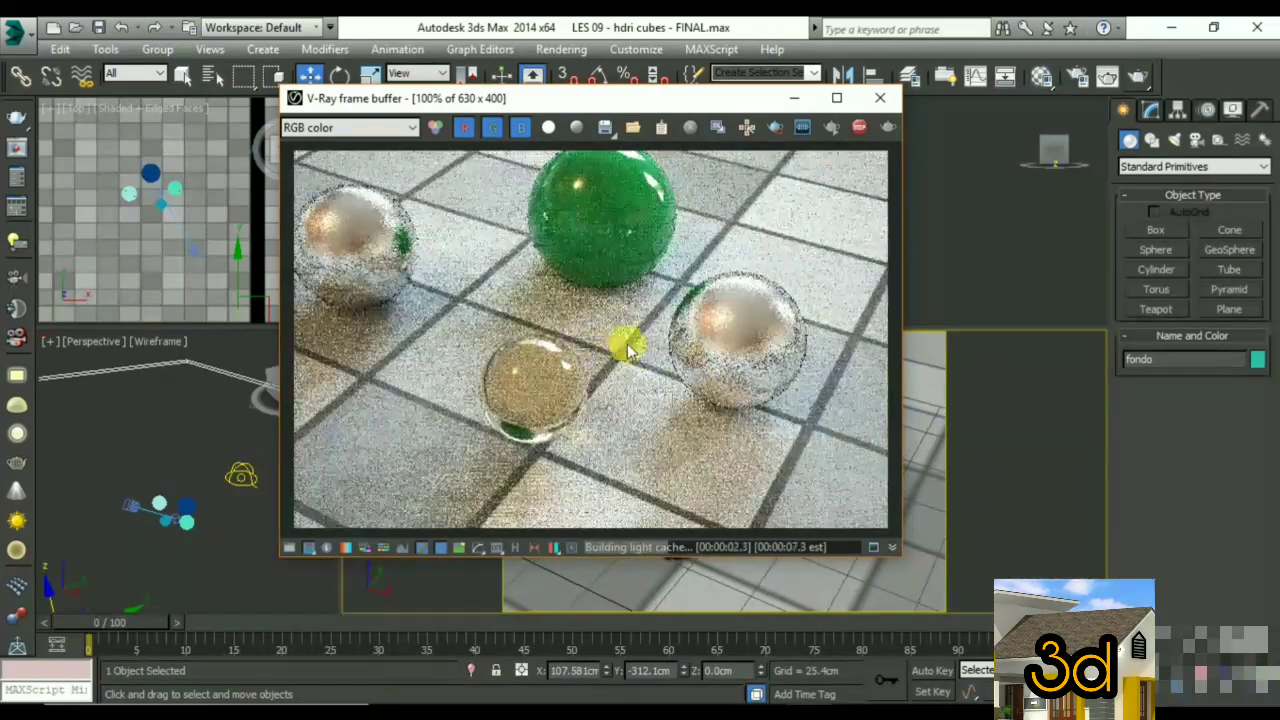
- Zoom and pan around the test render in the frame buffer to inspect the spheres
{"action": "scroll", "coordinate": [586, 371], "scroll_direction": "up", "scroll_amount": 1}
{"action": "scroll", "coordinate": [680, 345], "scroll_direction": "down", "scroll_amount": 1}
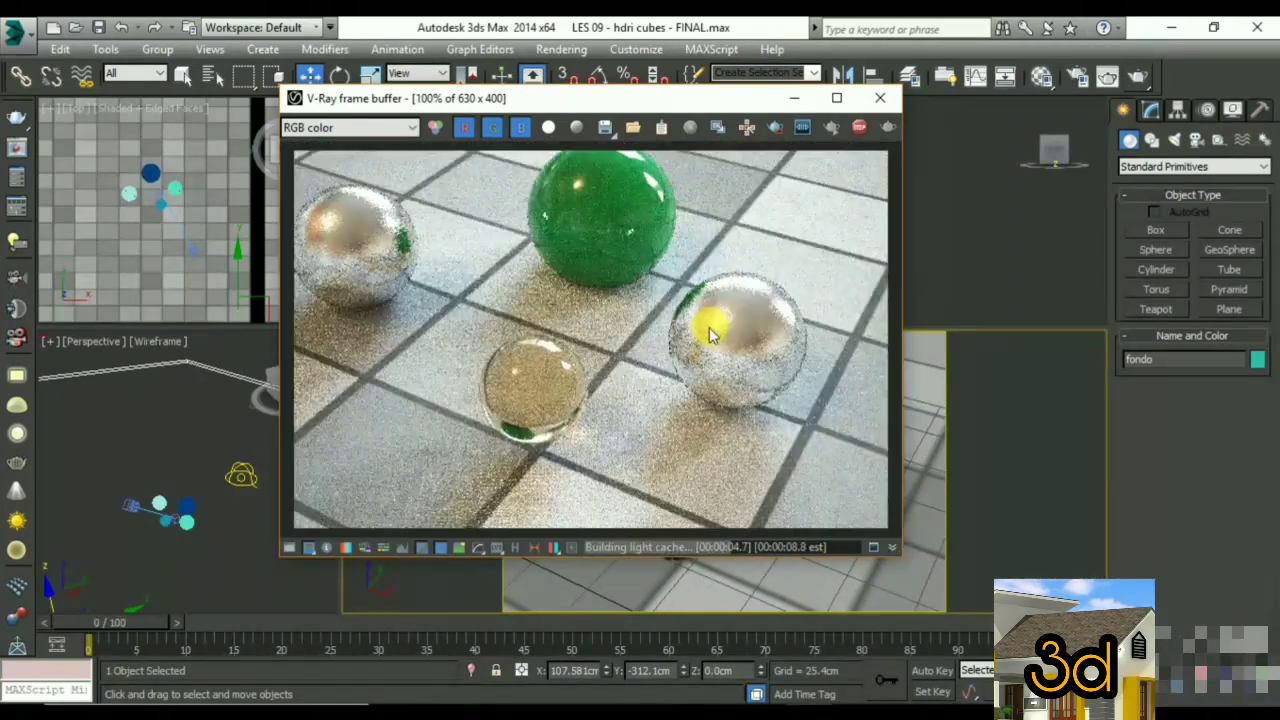
{"action": "scroll", "coordinate": [754, 332], "scroll_direction": "up", "scroll_amount": 1}
{"action": "scroll", "coordinate": [755, 332], "scroll_direction": "down", "scroll_amount": 1}
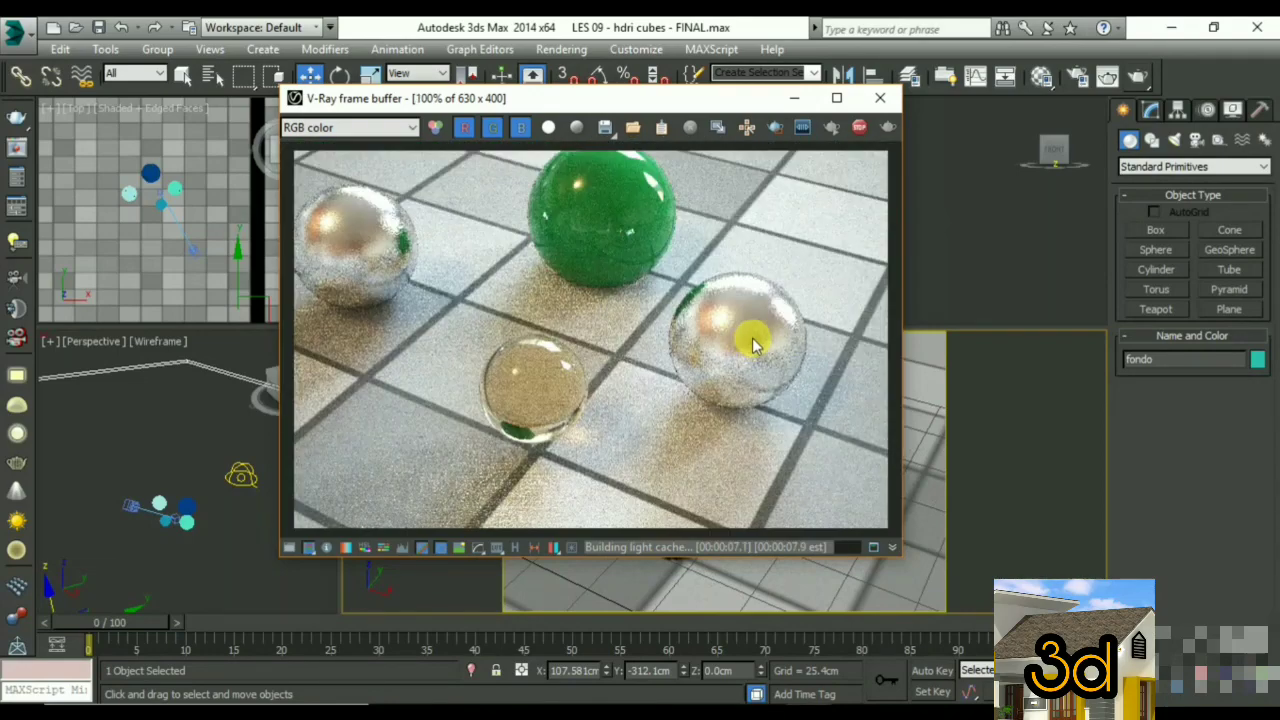
{"action": "scroll", "coordinate": [540, 403], "scroll_direction": "up", "scroll_amount": 1}
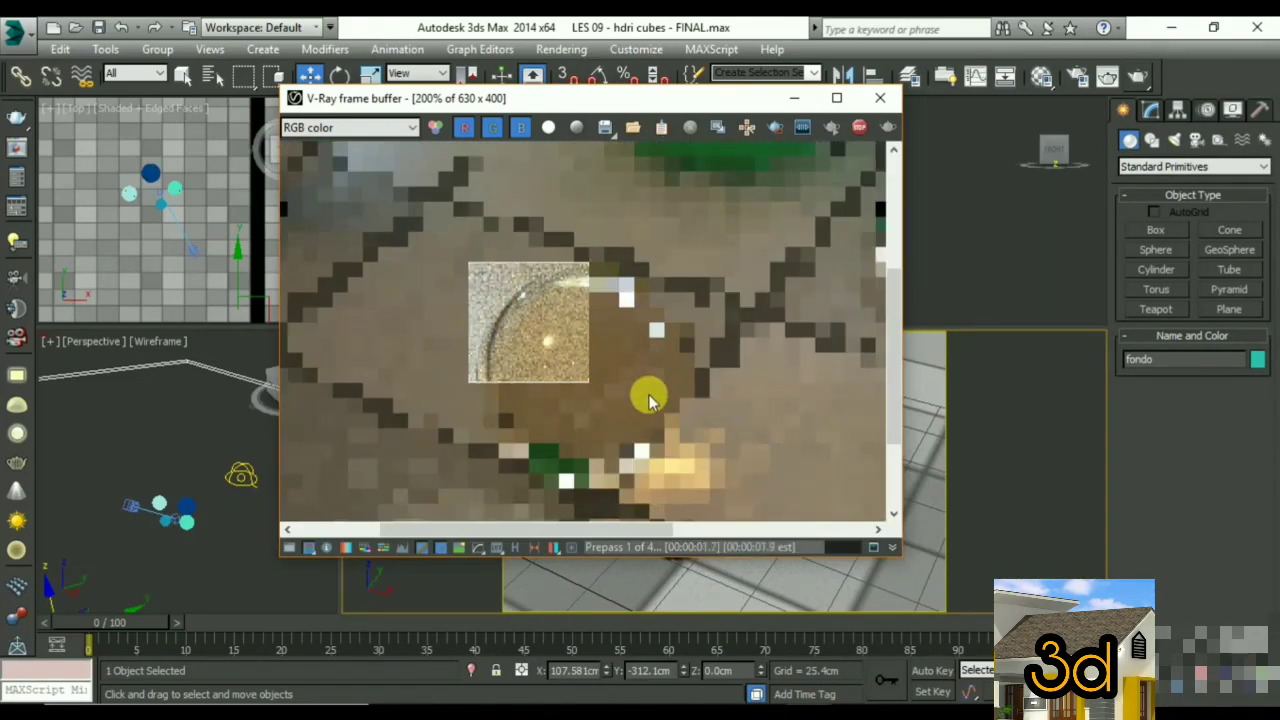
{"action": "scroll", "coordinate": [648, 400], "scroll_direction": "down", "scroll_amount": 1}
{"action": "scroll", "coordinate": [600, 400], "scroll_direction": "down", "scroll_amount": 1}
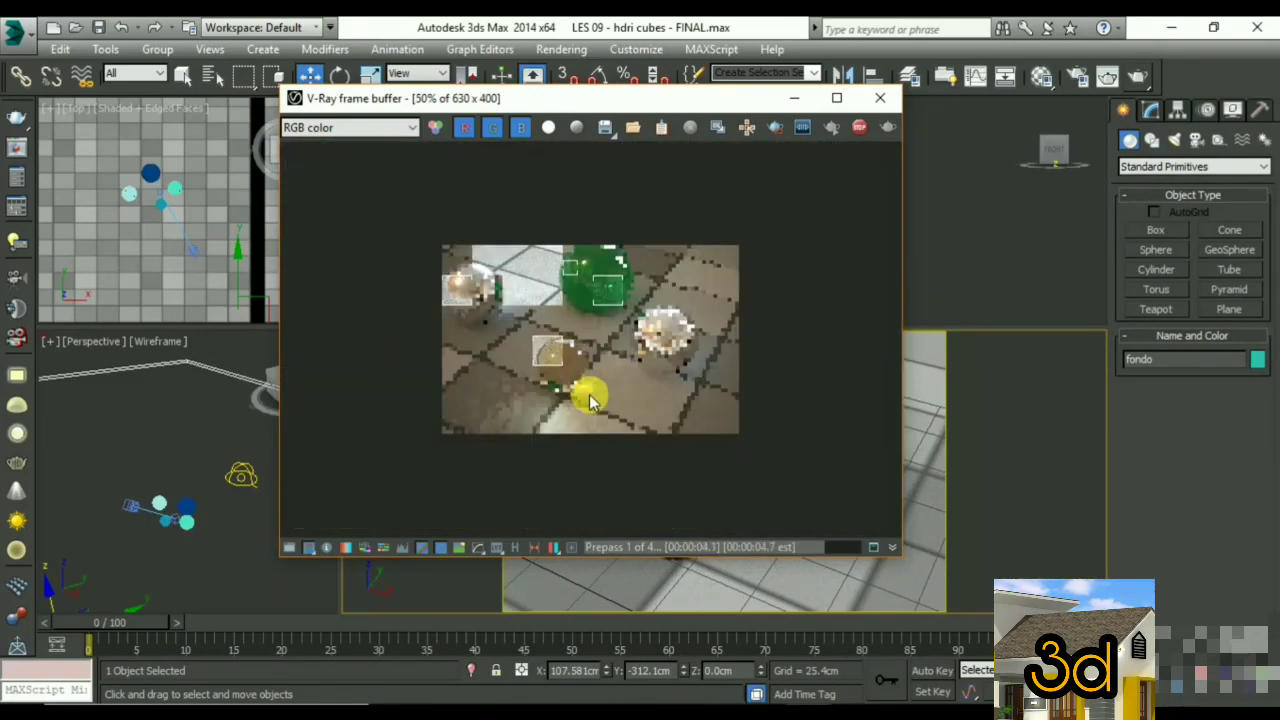
{"action": "scroll", "coordinate": [565, 400], "scroll_direction": "up", "scroll_amount": 1}
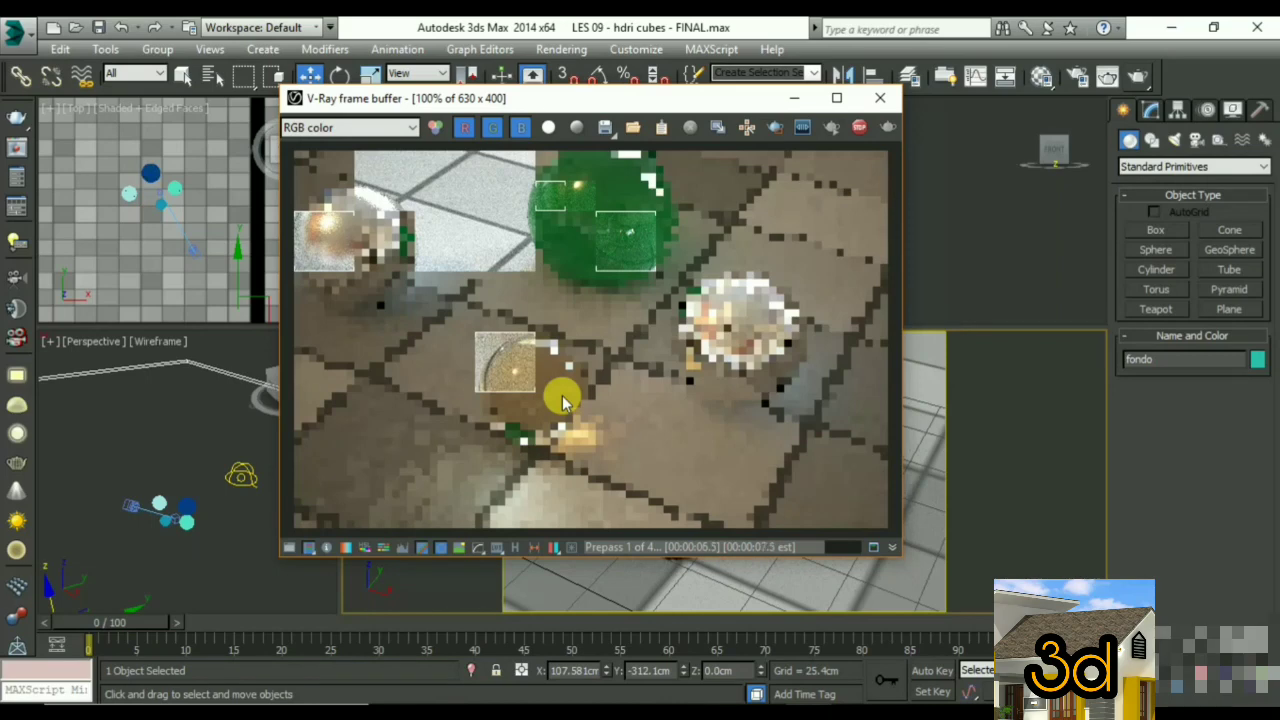
{"action": "scroll", "coordinate": [562, 395], "scroll_direction": "up", "scroll_amount": 1}
{"action": "scroll", "coordinate": [562, 395], "scroll_direction": "down", "scroll_amount": 2}
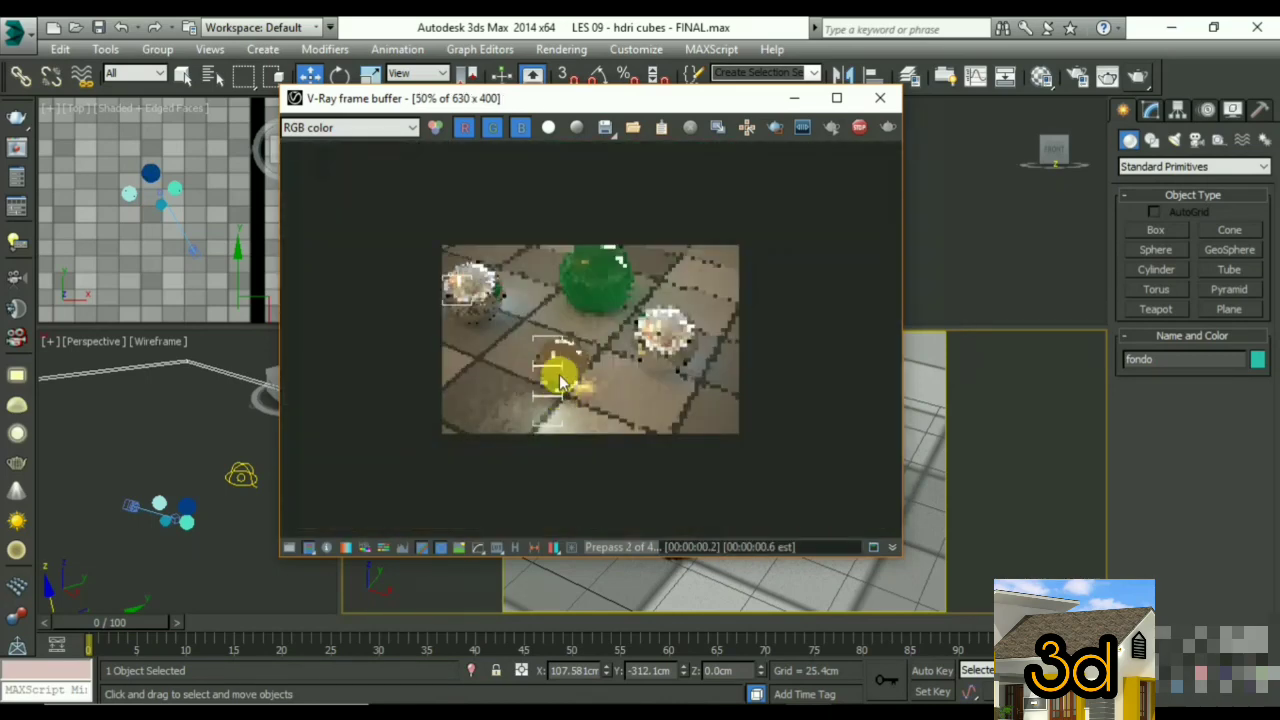
{"action": "scroll", "coordinate": [562, 394], "scroll_direction": "up", "scroll_amount": 1}
{"action": "scroll", "coordinate": [555, 385], "scroll_direction": "up", "scroll_amount": 2}
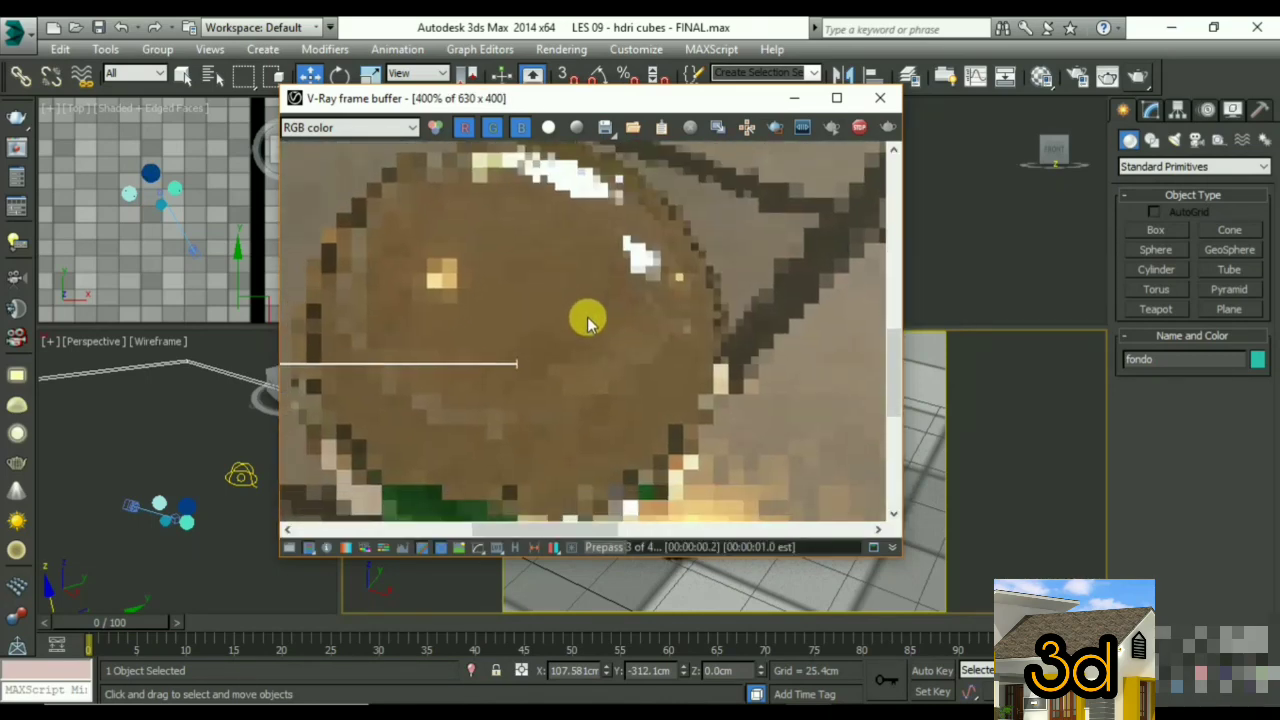
{"action": "scroll", "coordinate": [590, 330], "scroll_direction": "down", "scroll_amount": 1}
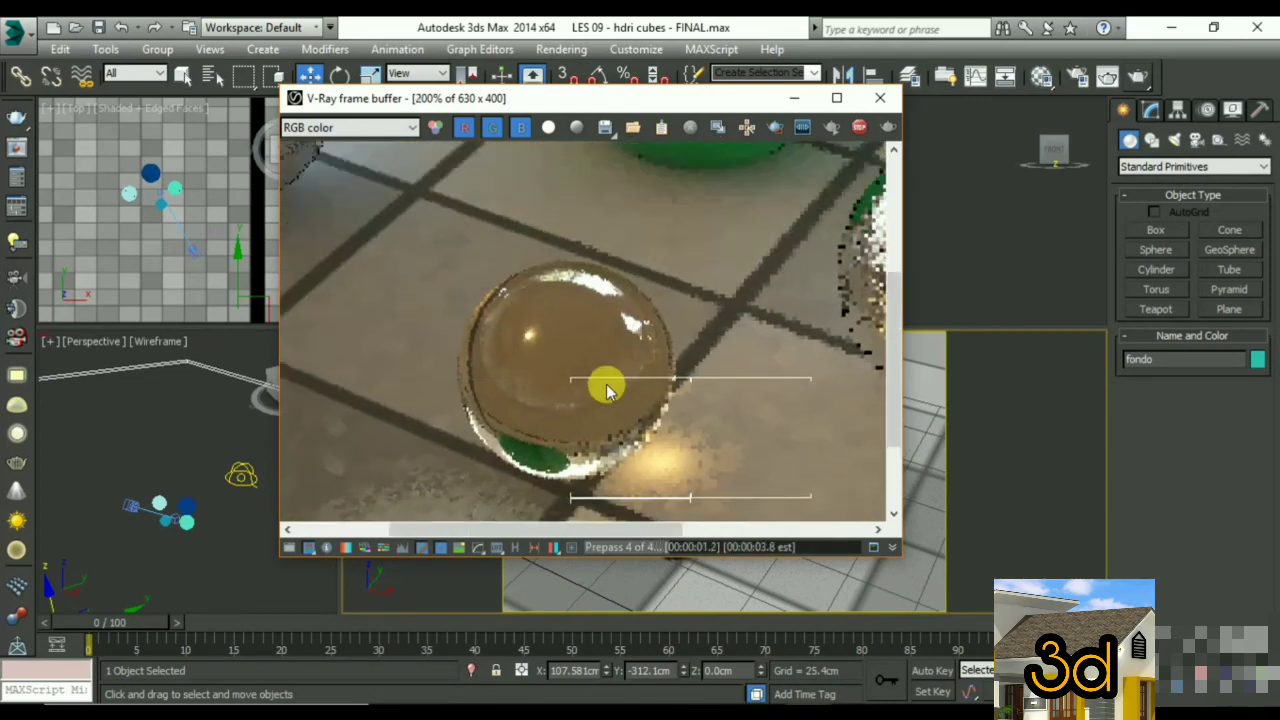
{"action": "scroll", "coordinate": [700, 350], "scroll_direction": "down", "scroll_amount": 1}
{"action": "scroll", "coordinate": [745, 360], "scroll_direction": "up", "scroll_amount": 2}
{"action": "middle_click_drag", "start_coordinate": [691, 366], "coordinate": [923, 286]}
{"action": "scroll", "coordinate": [528, 308], "scroll_direction": "up", "scroll_amount": 1}
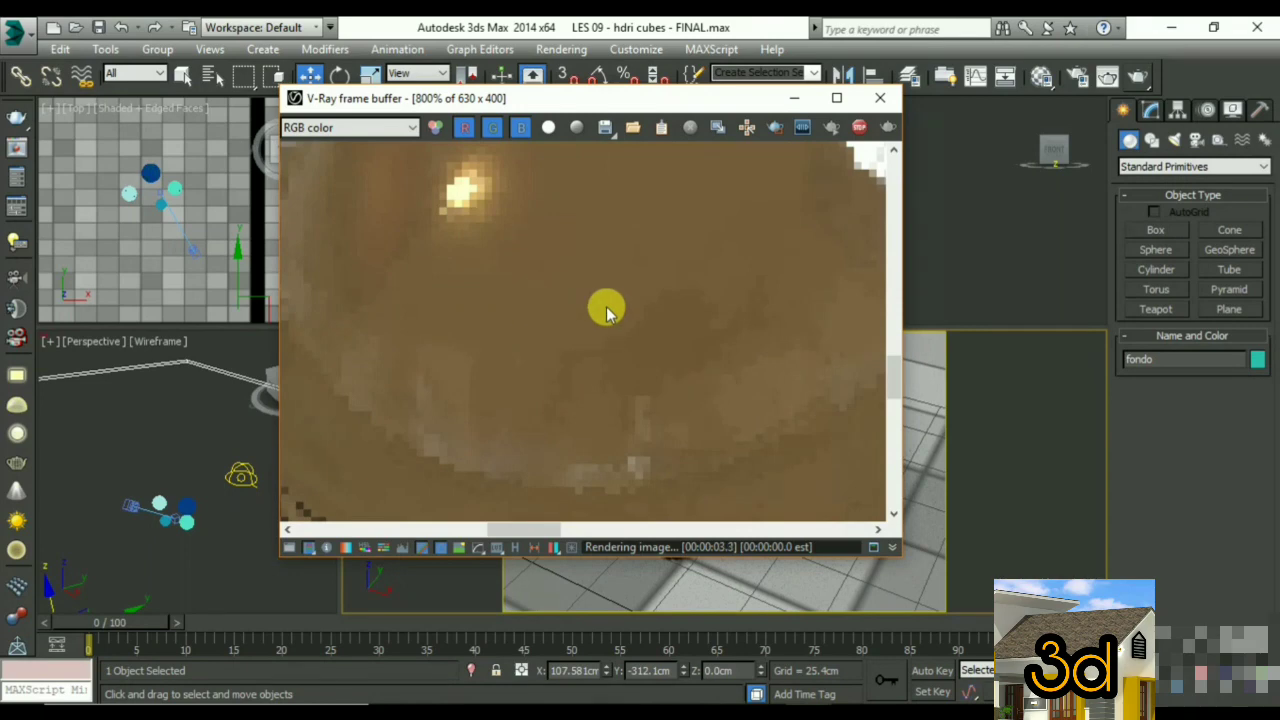
{"action": "scroll", "coordinate": [606, 312], "scroll_direction": "down", "scroll_amount": 3}
- Cancel the render, orbit the camera down toward floor level, and render again
{"action": "left_click", "coordinate": [880, 98]}
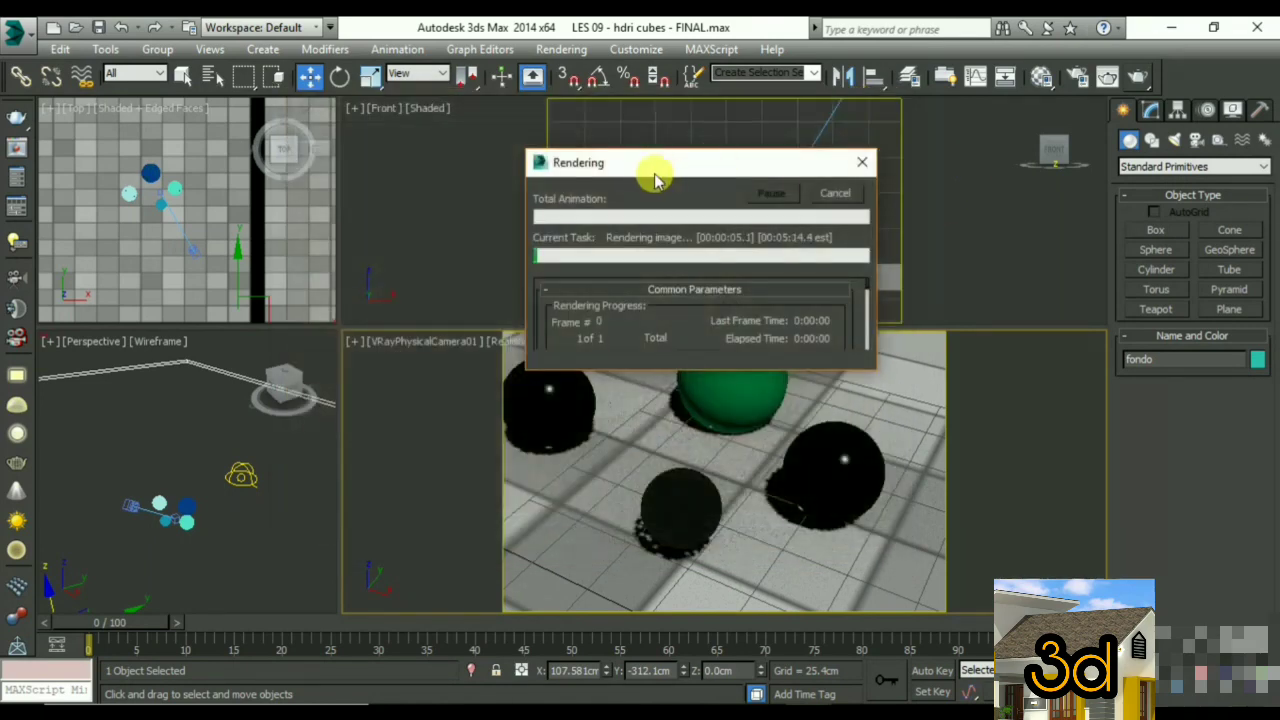
{"action": "left_click", "coordinate": [838, 196]}
{"action": "key", "text": "ctrl+r"}
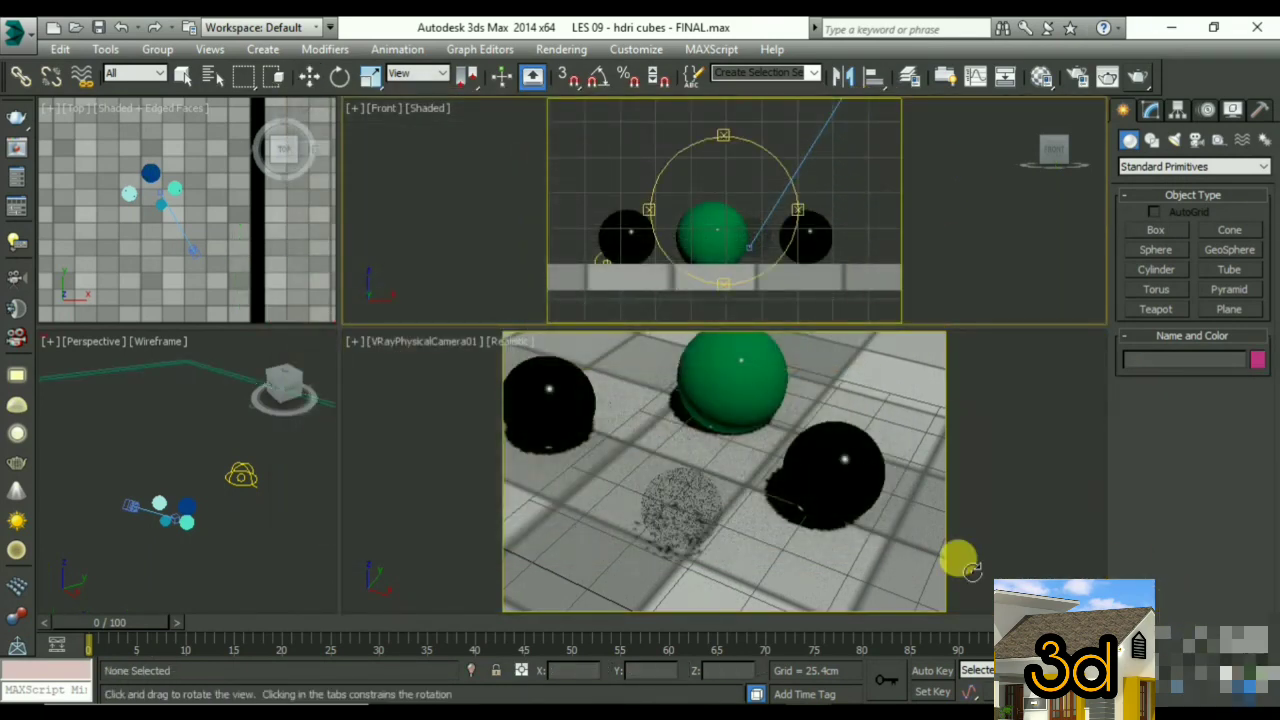
{"action": "left_click", "coordinate": [814, 471]}
{"action": "left_click_drag", "start_coordinate": [814, 471], "coordinate": [820, 438]}
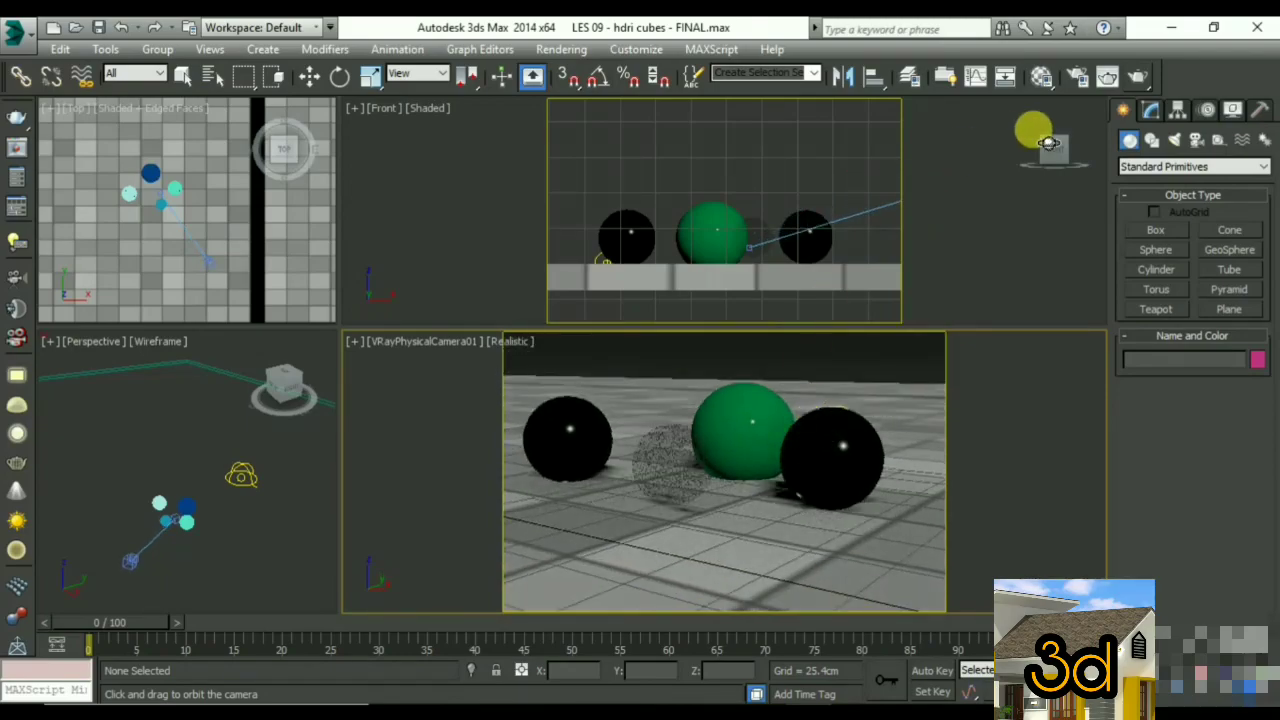
{"action": "left_click", "coordinate": [1137, 76]}
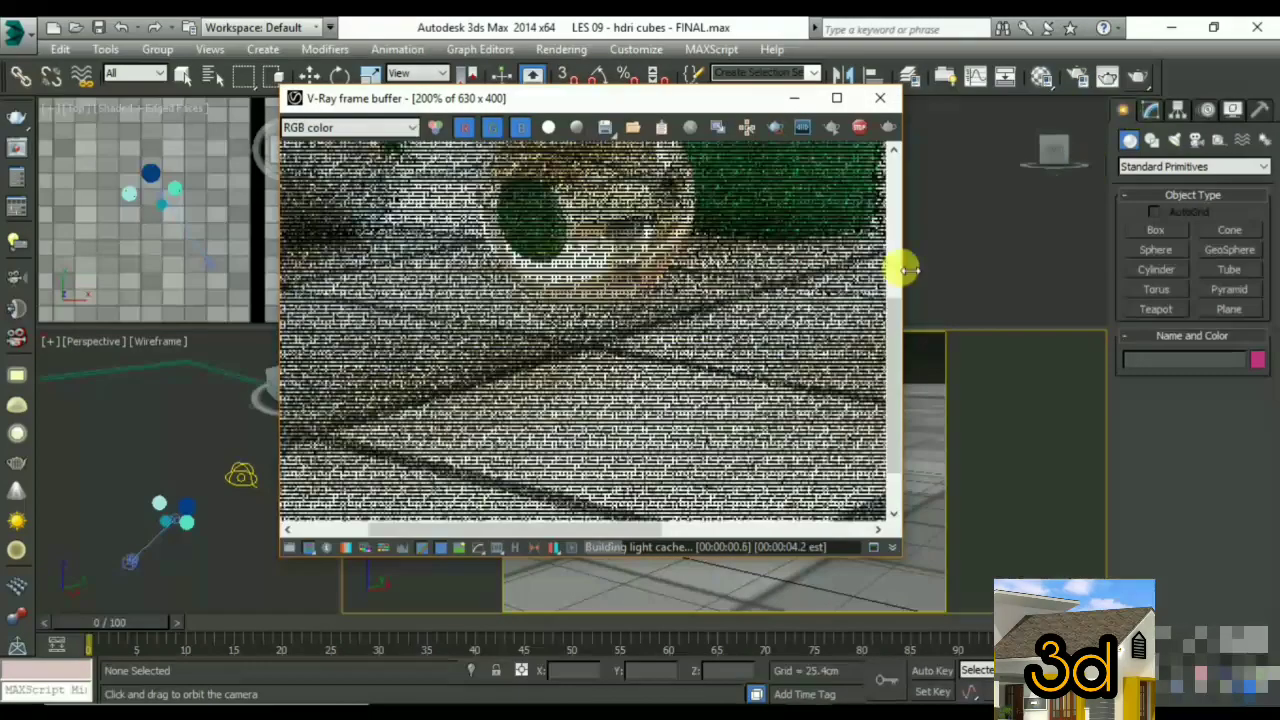
- Zoom in and out of the V-Ray frame buffer to inspect the spheres on the tiled floor
{"action": "scroll", "coordinate": [571, 363], "scroll_direction": "down", "scroll_amount": 2}
{"action": "scroll", "coordinate": [616, 325], "scroll_direction": "up", "scroll_amount": 1}
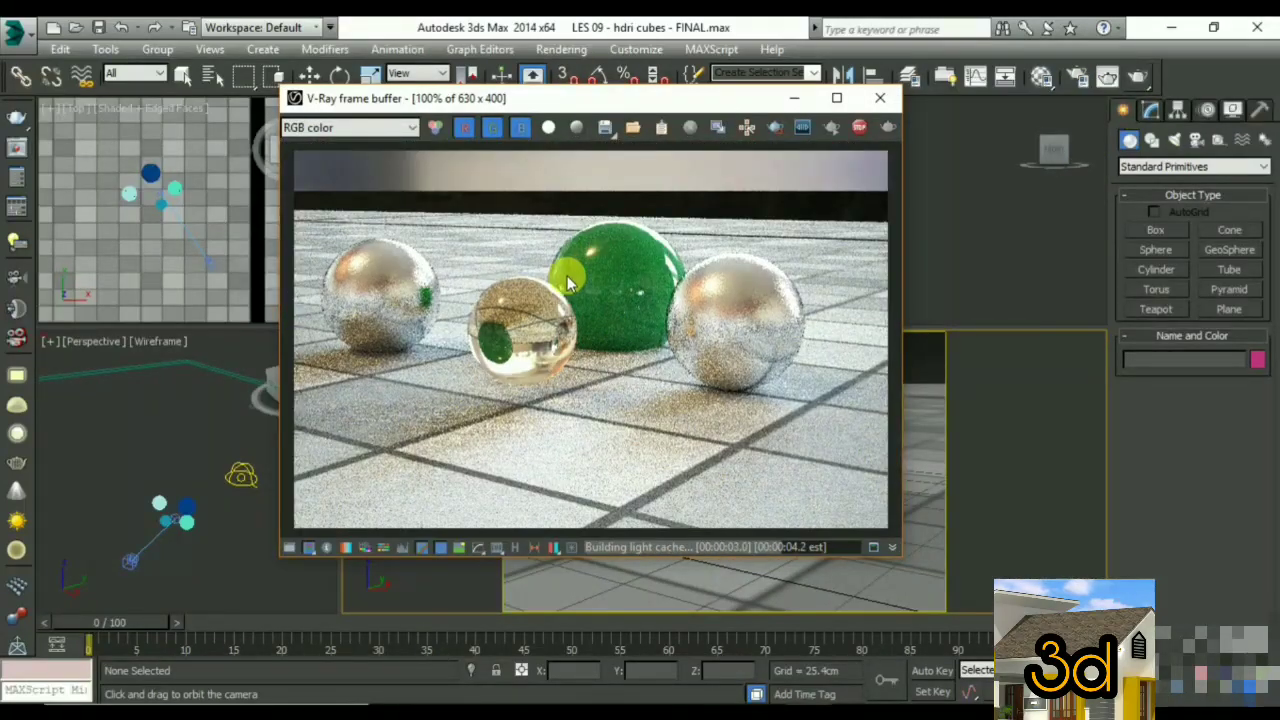
{"action": "scroll", "coordinate": [457, 251], "scroll_direction": "down", "scroll_amount": 1}
{"action": "scroll", "coordinate": [543, 234], "scroll_direction": "up", "scroll_amount": 1}
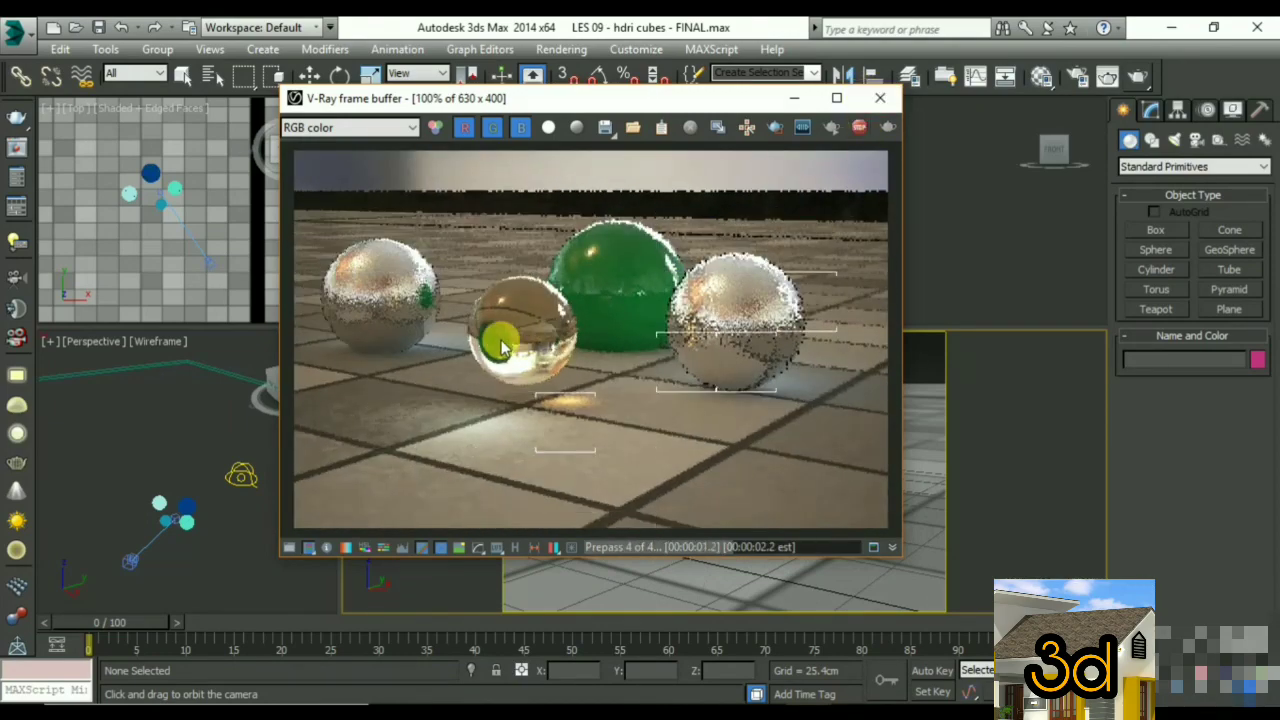
{"action": "scroll", "coordinate": [510, 340], "scroll_direction": "up", "scroll_amount": 1}
{"action": "scroll", "coordinate": [531, 333], "scroll_direction": "up", "scroll_amount": 1}
{"action": "scroll", "coordinate": [520, 380], "scroll_direction": "down", "scroll_amount": 2}
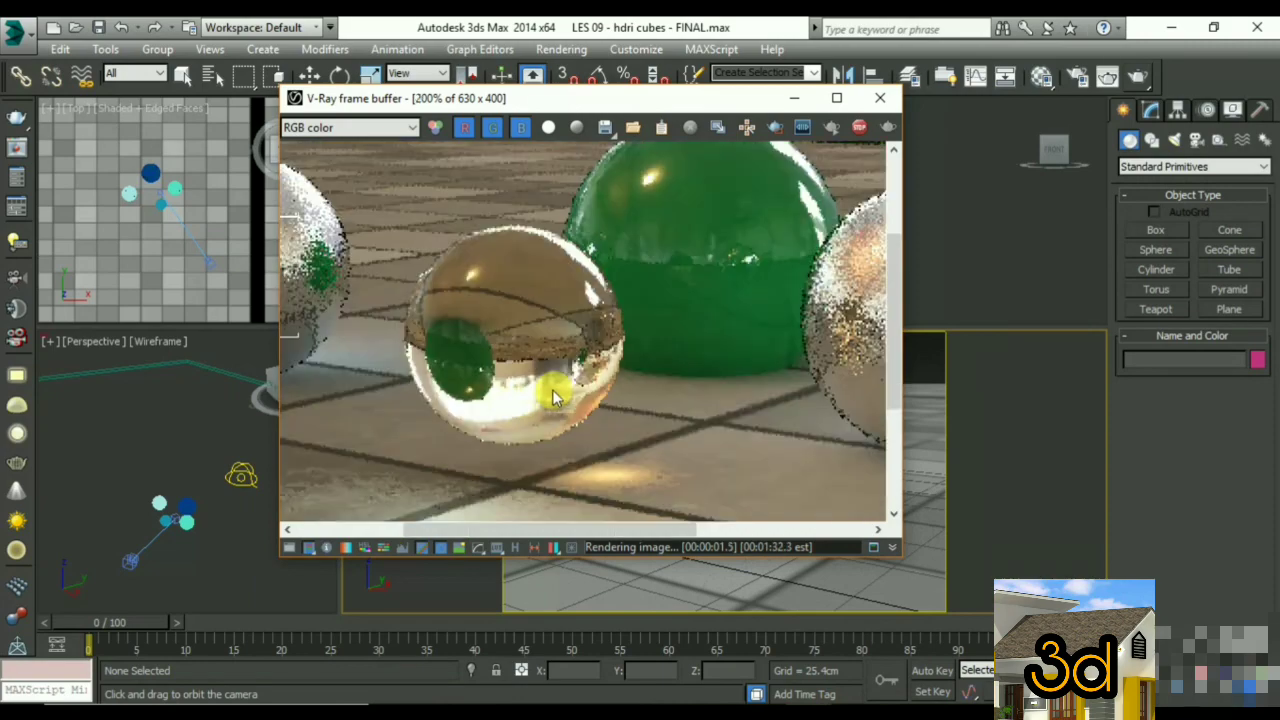
{"action": "scroll", "coordinate": [578, 350], "scroll_direction": "up", "scroll_amount": 1}
{"action": "scroll", "coordinate": [726, 334], "scroll_direction": "up", "scroll_amount": 1}
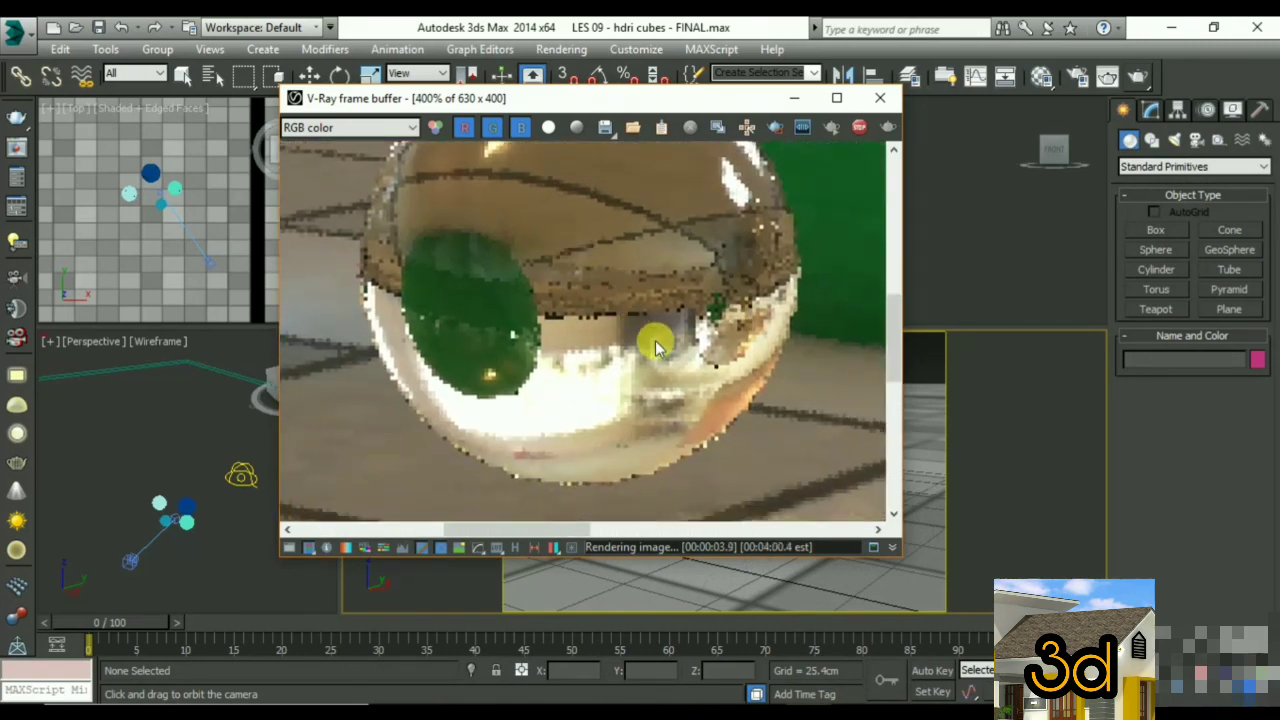
{"action": "scroll", "coordinate": [671, 352], "scroll_direction": "down", "scroll_amount": 2}
{"action": "scroll", "coordinate": [586, 340], "scroll_direction": "up", "scroll_amount": 1}
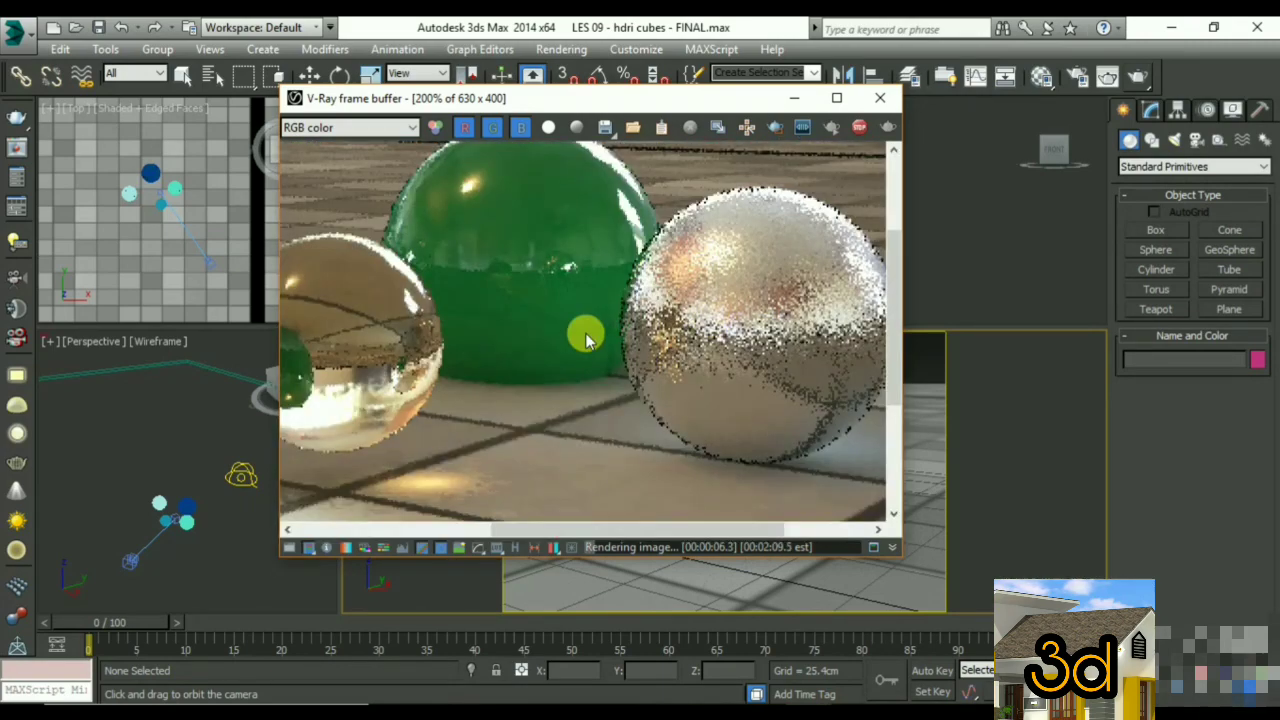
{"action": "scroll", "coordinate": [600, 320], "scroll_direction": "down", "scroll_amount": 1}
{"action": "scroll", "coordinate": [643, 266], "scroll_direction": "up", "scroll_amount": 1}
{"action": "scroll", "coordinate": [731, 246], "scroll_direction": "up", "scroll_amount": 1}
- Pan and zoom across the rendered image, then close the frame buffer window
{"action": "middle_click_drag", "start_coordinate": [639, 328], "coordinate": [608, 315]}
{"action": "scroll", "coordinate": [470, 325], "scroll_direction": "up", "scroll_amount": 1}
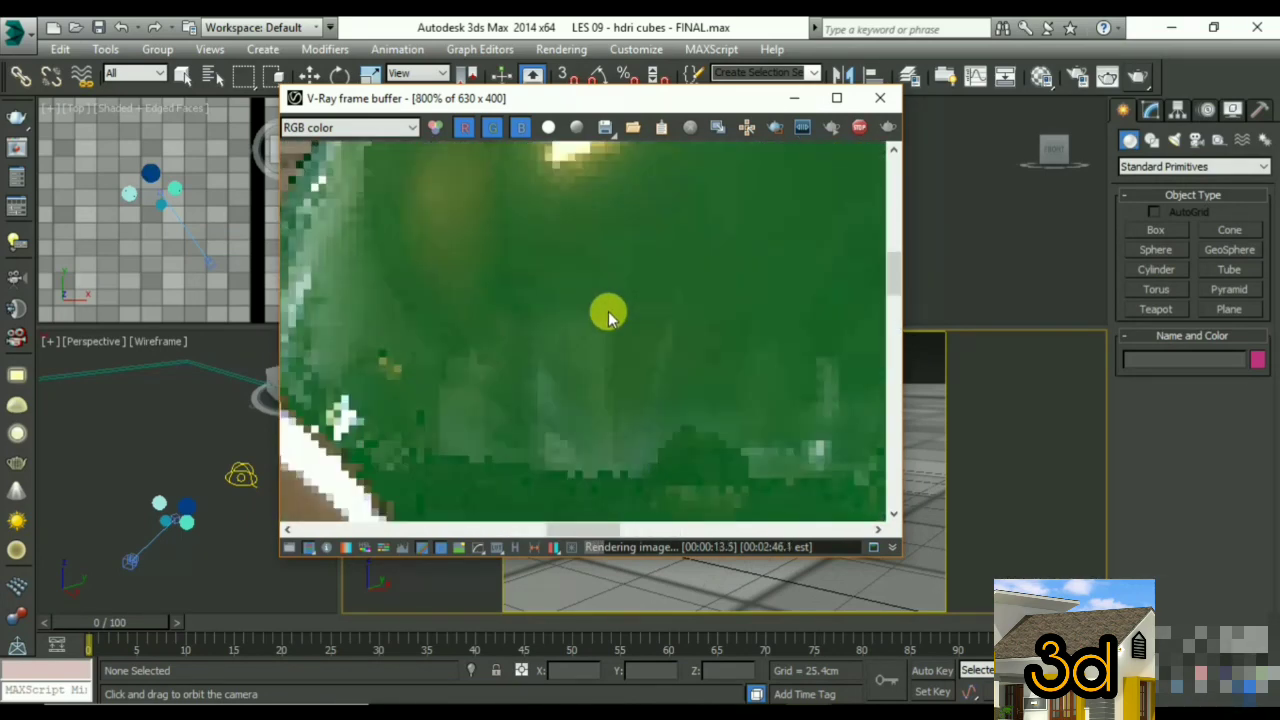
{"action": "scroll", "coordinate": [545, 368], "scroll_direction": "down", "scroll_amount": 4}
{"action": "scroll", "coordinate": [408, 197], "scroll_direction": "up", "scroll_amount": 1}
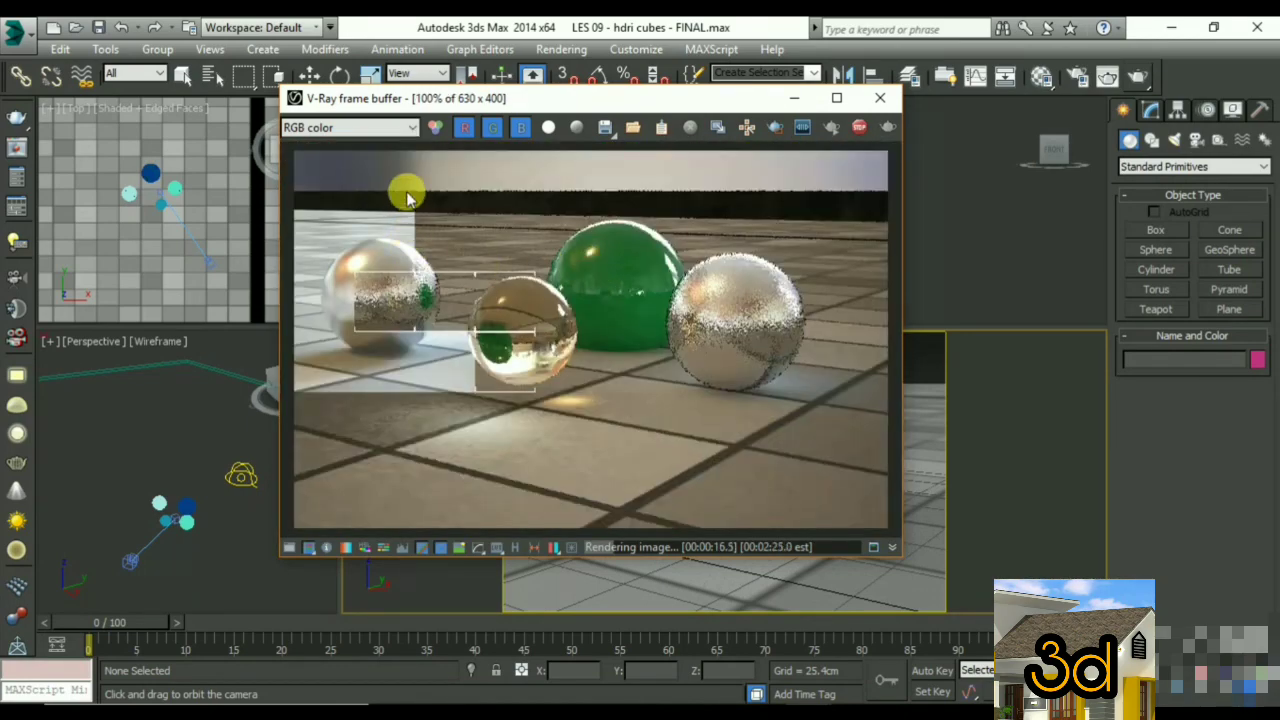
{"action": "left_click", "coordinate": [882, 101]}
- Cancel the render and enable Reflection/refraction environment in V-Ray's Environment settings
{"action": "left_click", "coordinate": [828, 191]}
{"action": "left_click", "coordinate": [563, 49]}
{"action": "left_click", "coordinate": [588, 89]}
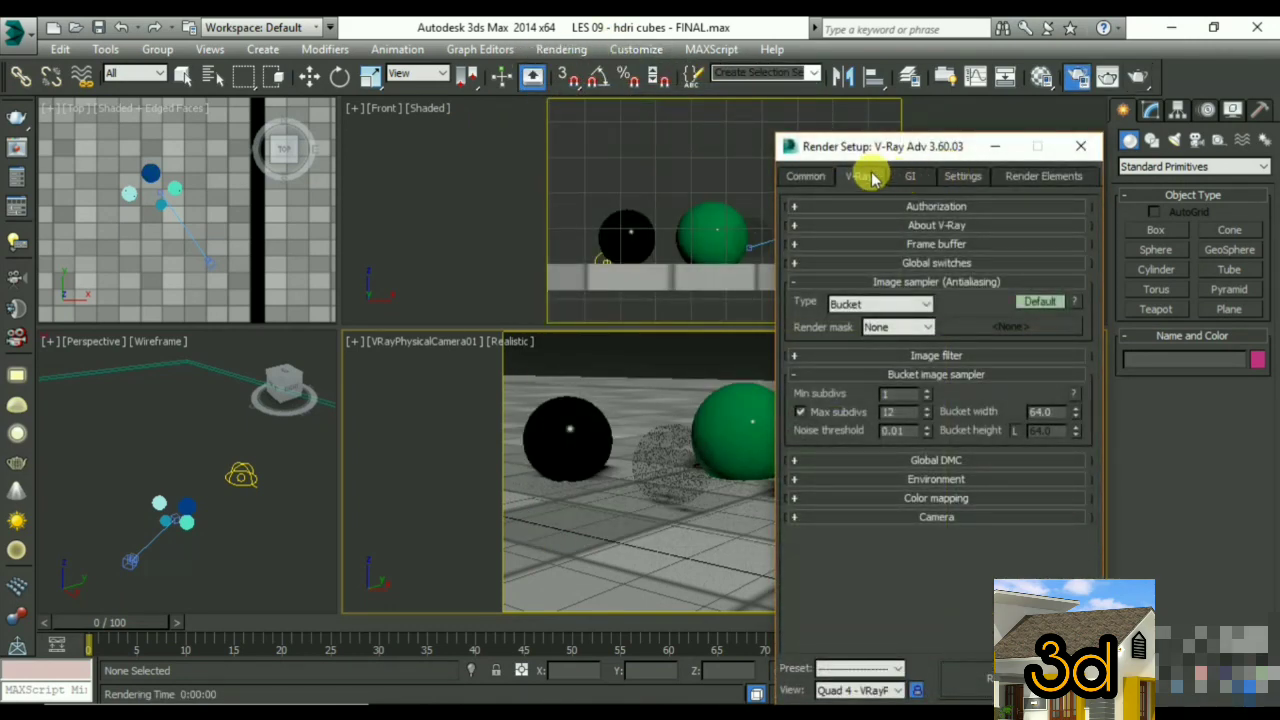
{"action": "left_click", "coordinate": [936, 479]}
{"action": "left_click", "coordinate": [800, 506]}
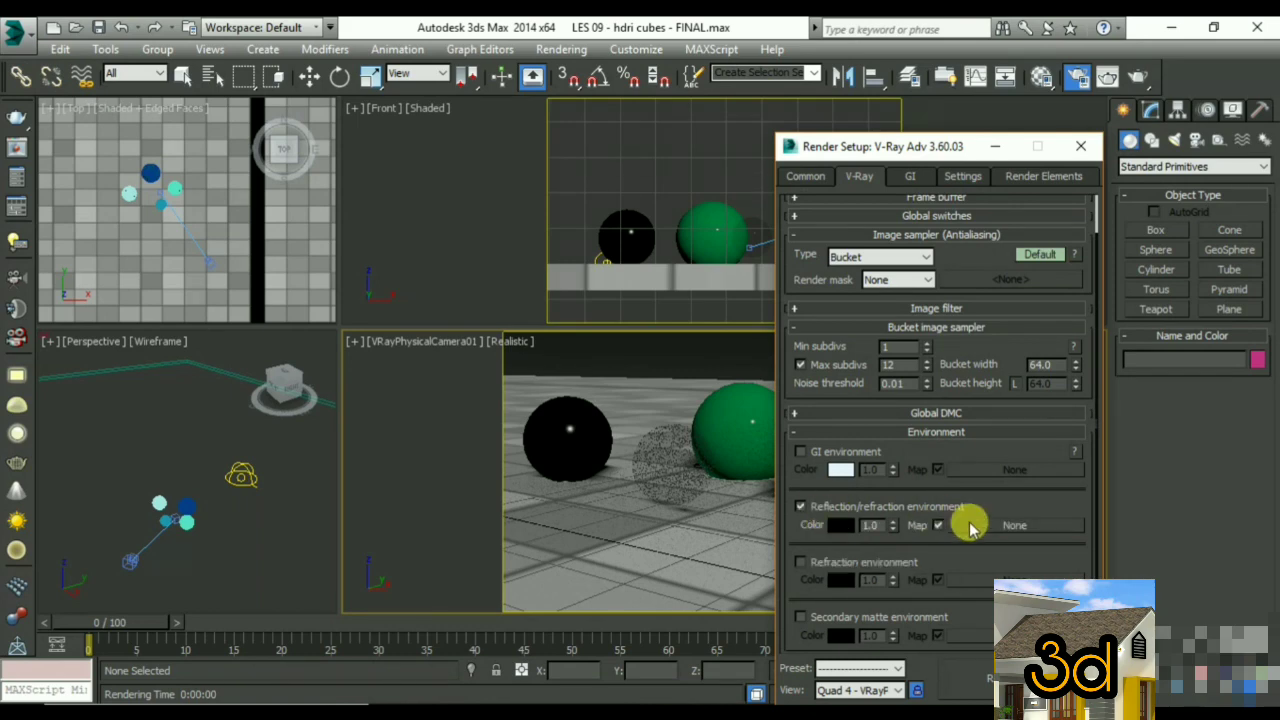
- Instance the VRayHDRI Map #109 into the reflection/refraction environment slot and render
{"action": "left_click", "coordinate": [1042, 76]}
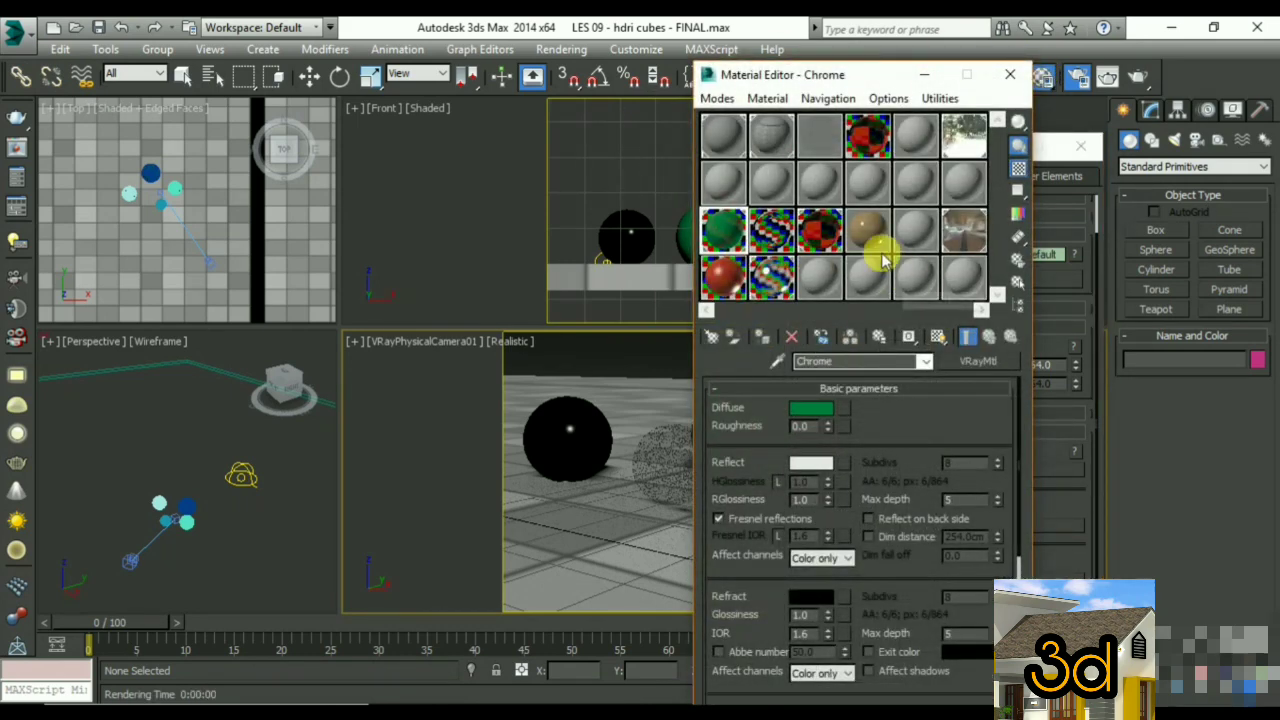
{"action": "left_click_drag", "start_coordinate": [891, 77], "coordinate": [629, 79]}
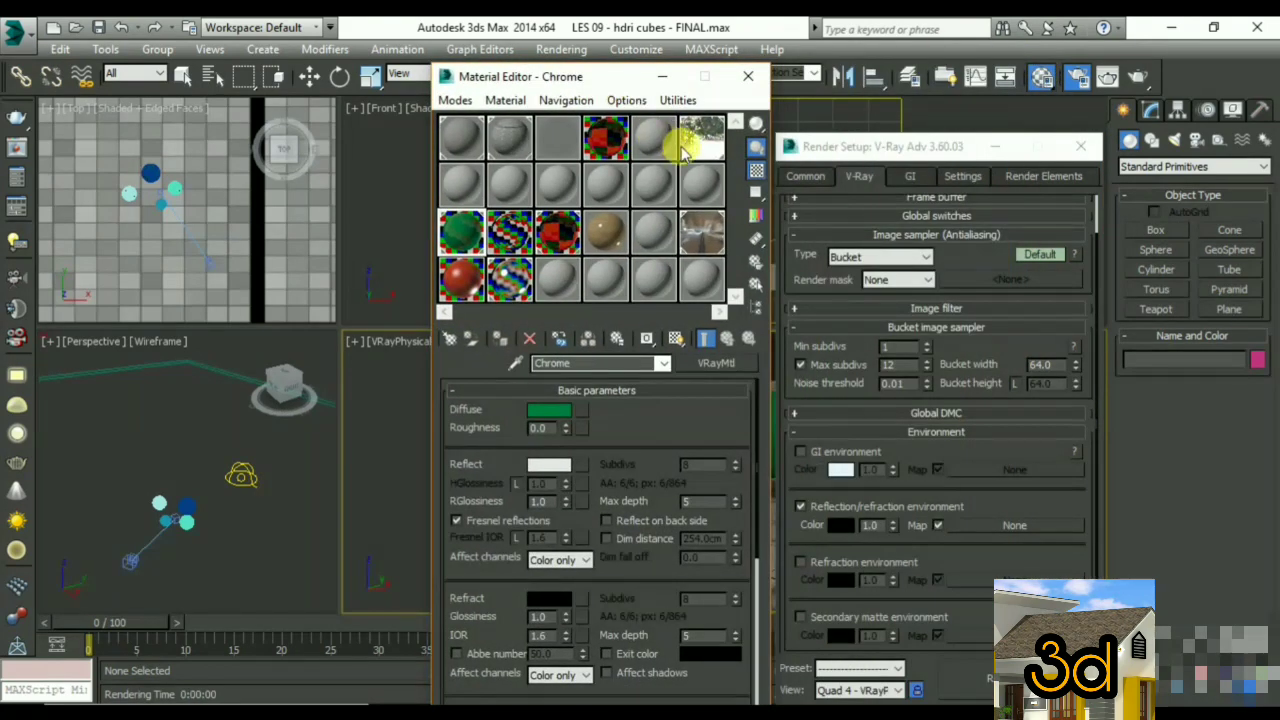
{"action": "left_click", "coordinate": [993, 518]}
{"action": "left_click_drag", "start_coordinate": [993, 518], "coordinate": [1005, 524]}
{"action": "left_click", "coordinate": [900, 483]}
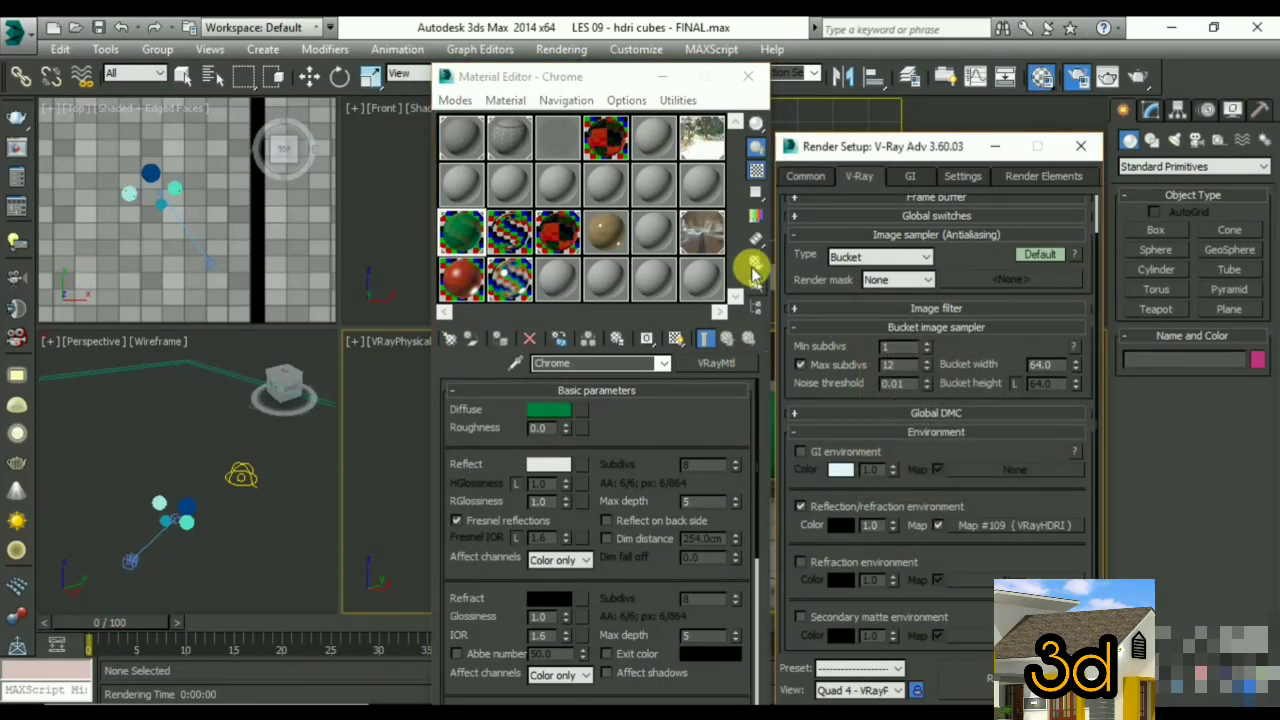
{"action": "left_click", "coordinate": [751, 73]}
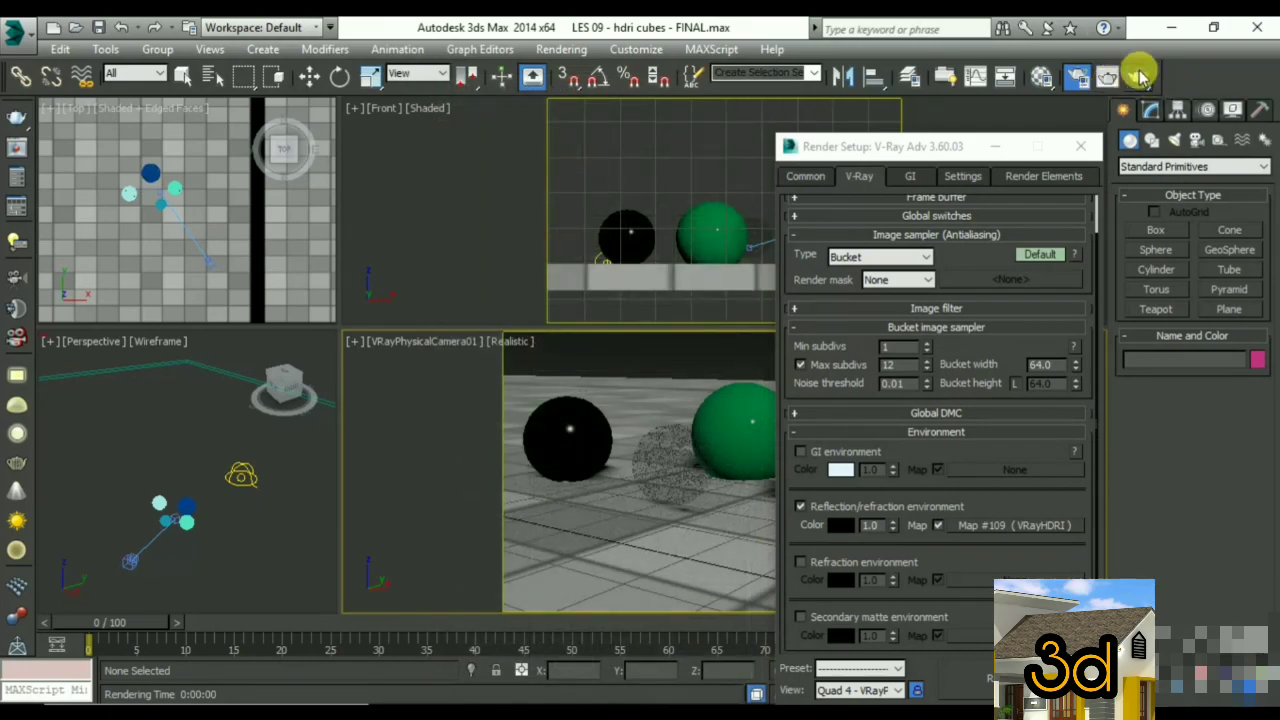
{"action": "left_click", "coordinate": [1137, 74]}
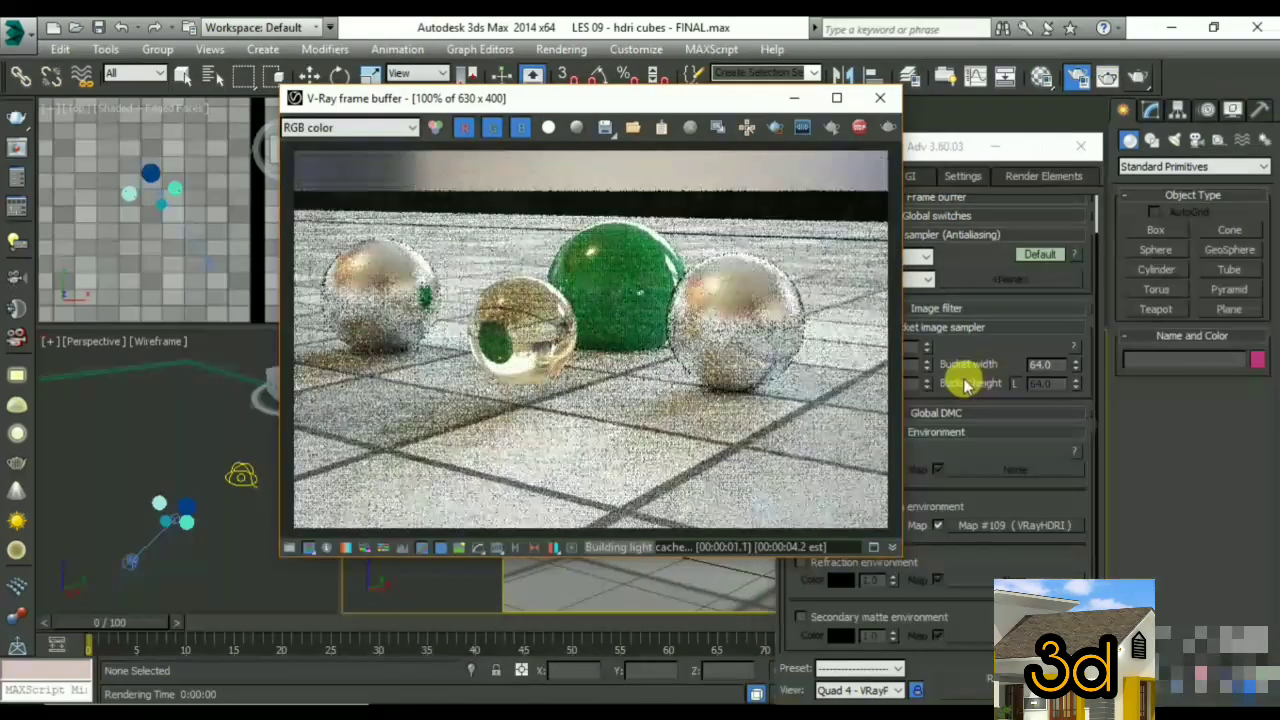
- Review the HDRI-reflection test render, then close the frame buffer and Render Setup windows
{"action": "scroll", "coordinate": [514, 343], "scroll_direction": "up", "scroll_amount": 3}
{"action": "scroll", "coordinate": [766, 300], "scroll_direction": "down", "scroll_amount": 2}
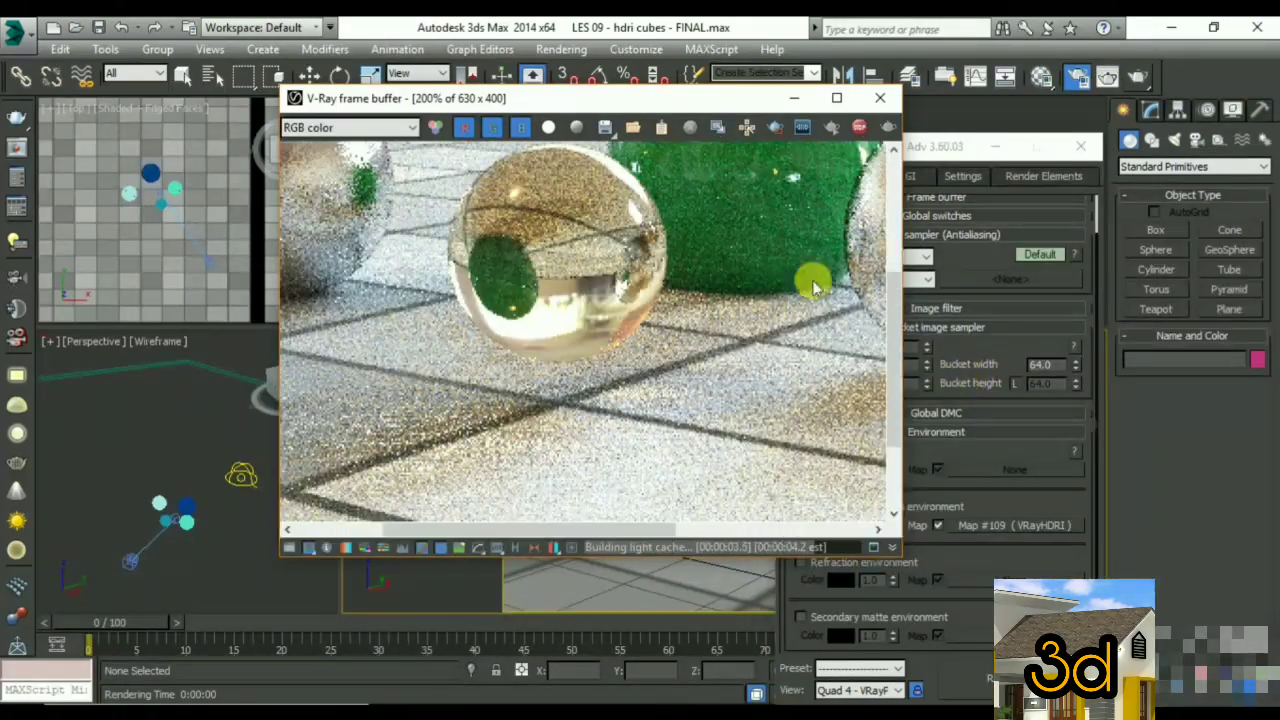
{"action": "left_click", "coordinate": [880, 98]}
{"action": "left_click", "coordinate": [943, 145]}
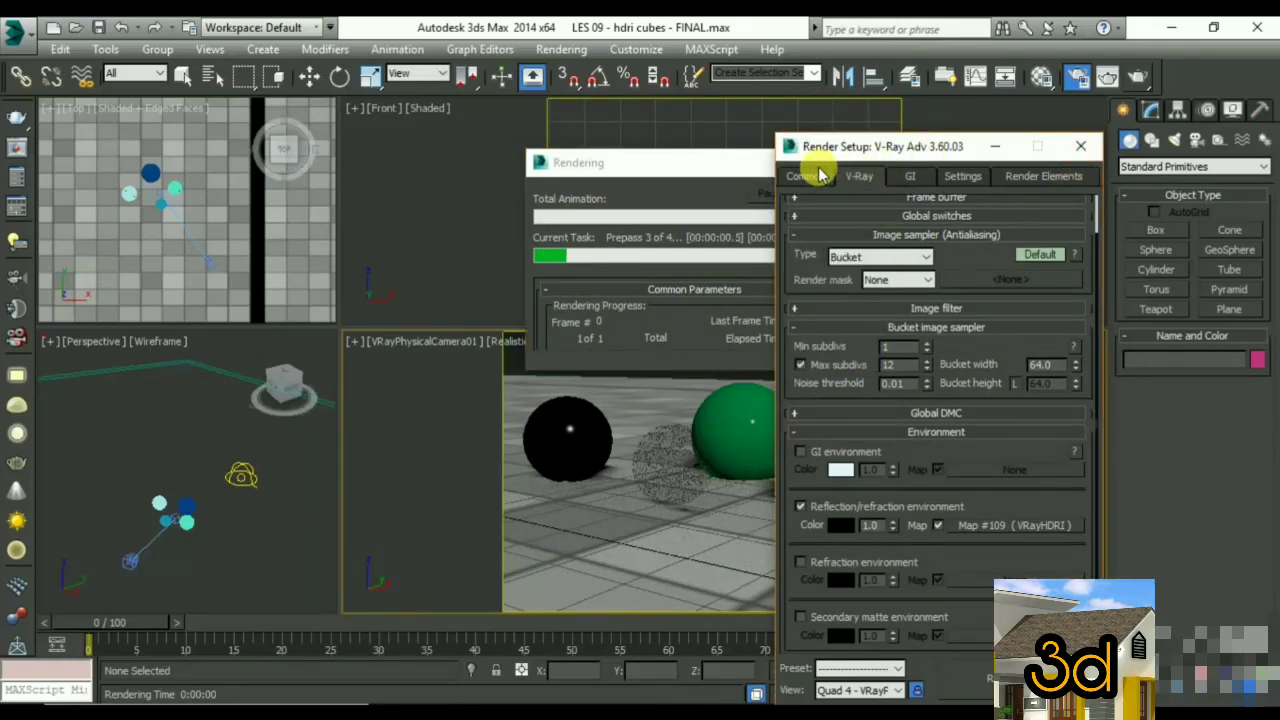
{"action": "left_click", "coordinate": [1060, 147]}
{"action": "left_click", "coordinate": [737, 163]}
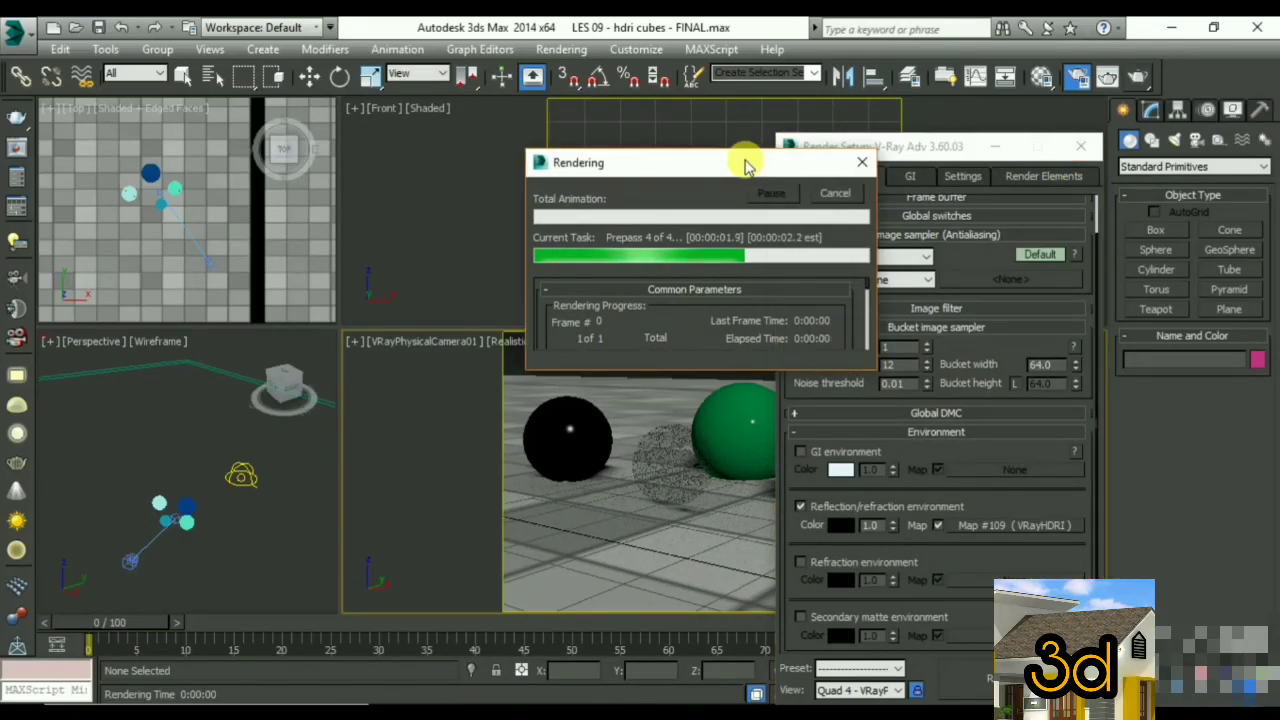
{"action": "left_click", "coordinate": [1080, 146]}
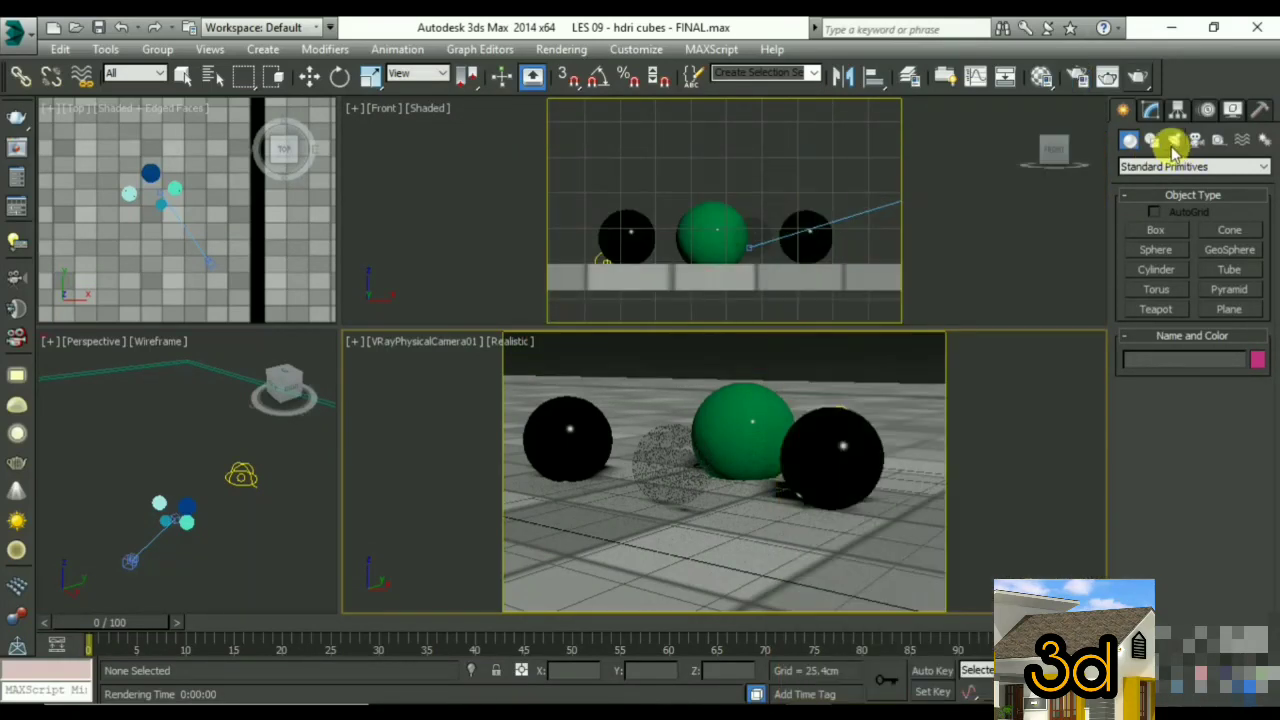
- Create a VRayLight with Type set to Dome in the viewport
{"action": "left_click", "coordinate": [1174, 140]}
{"action": "left_click", "coordinate": [1161, 232]}
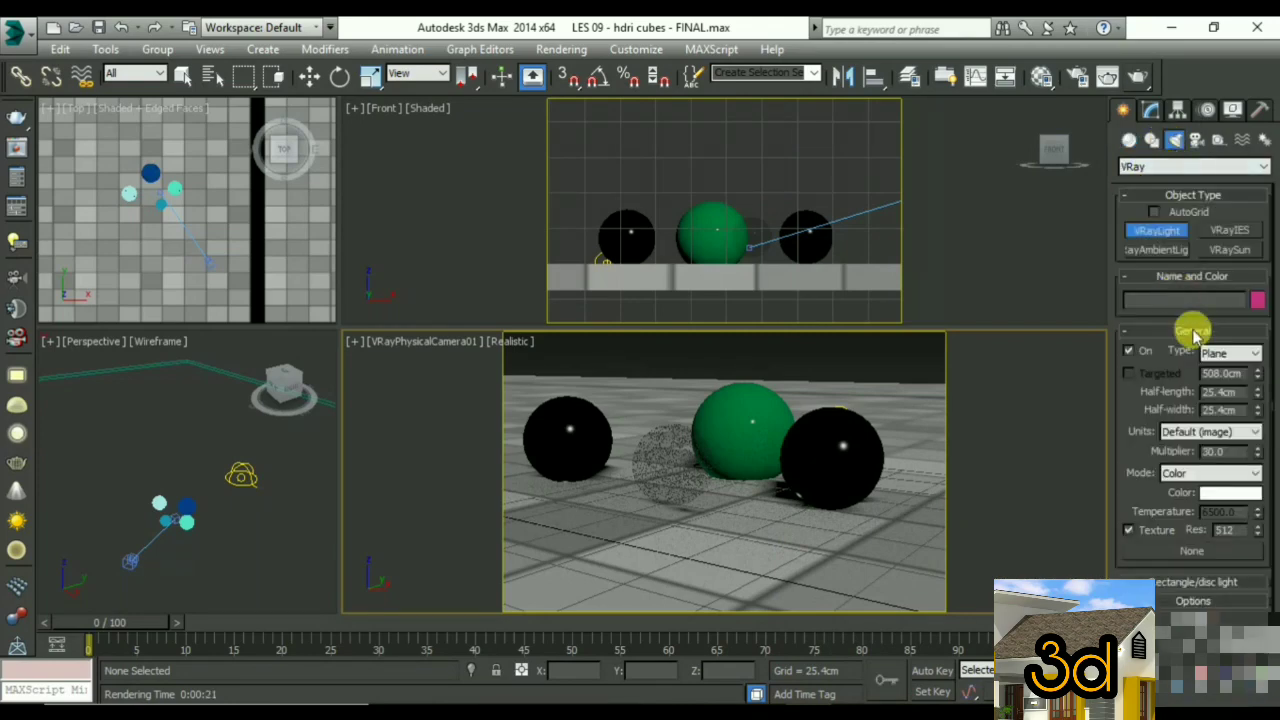
{"action": "left_click", "coordinate": [1219, 355]}
{"action": "left_click", "coordinate": [1223, 380]}
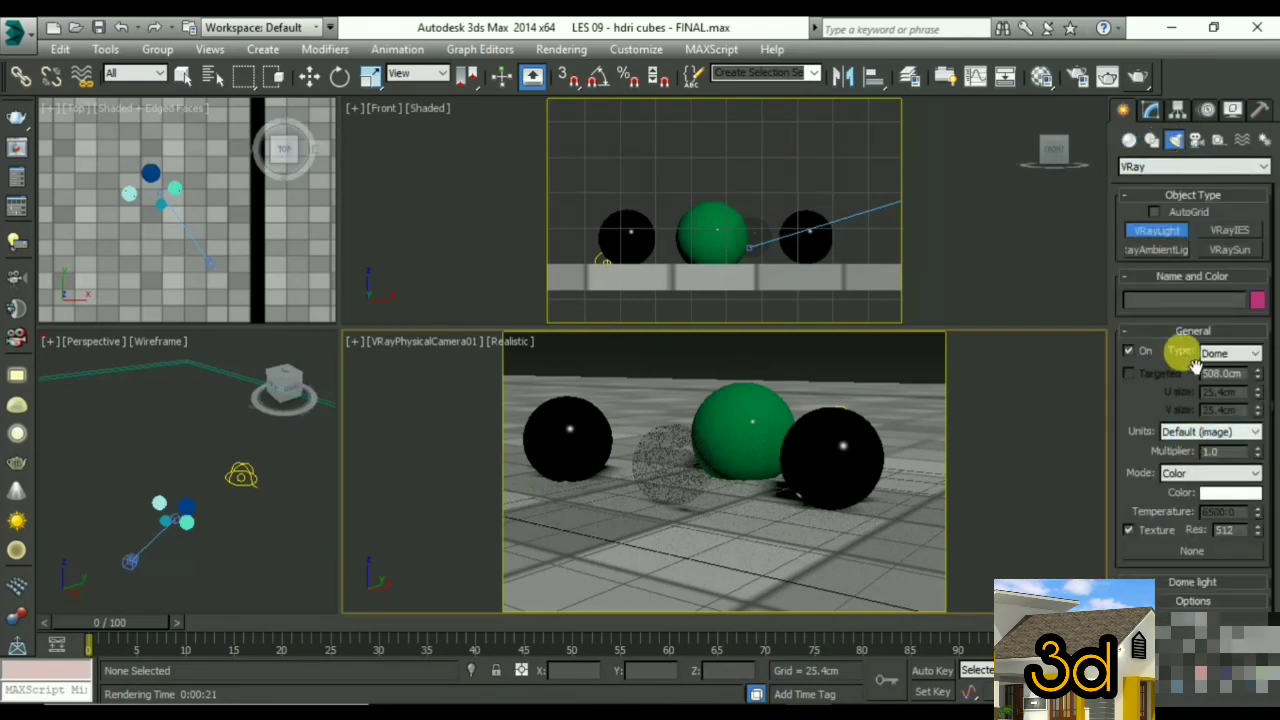
{"action": "left_click", "coordinate": [880, 527]}
- Instance VRayHDRI Map #109 as the dome light's texture, then render the scene
{"action": "left_click", "coordinate": [1192, 551]}
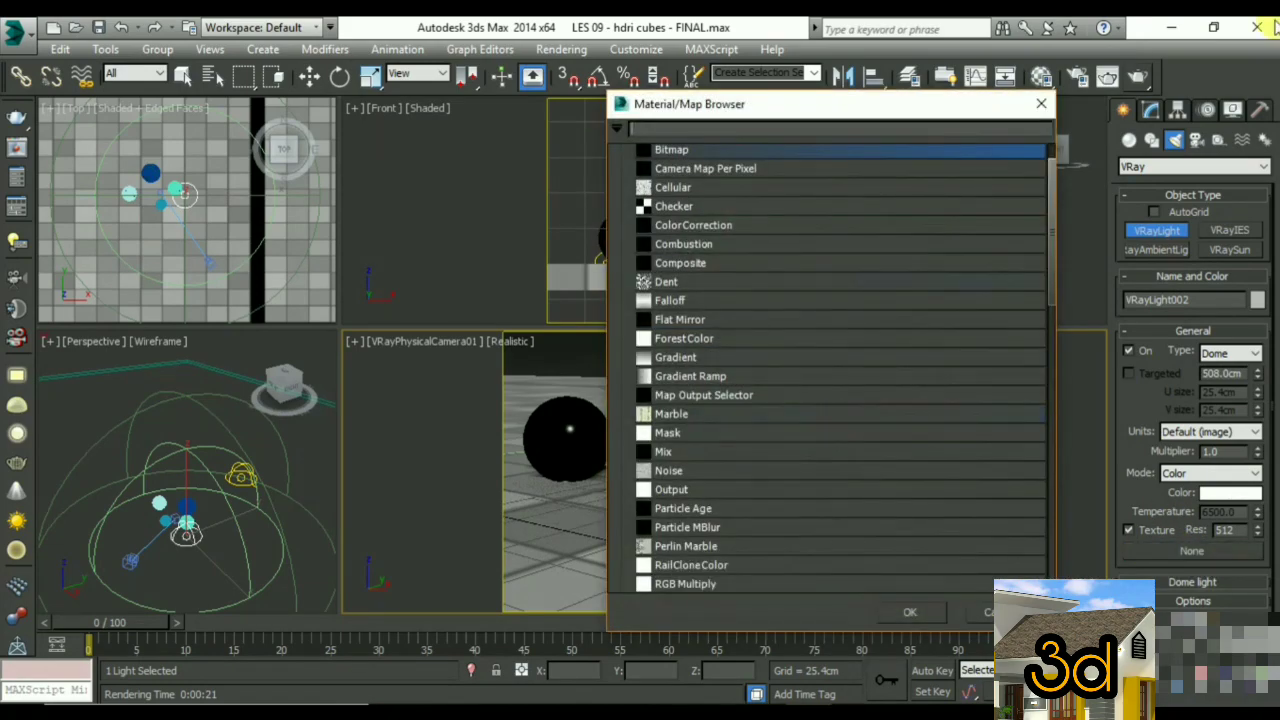
{"action": "left_click", "coordinate": [1039, 103]}
{"action": "key", "text": "m"}
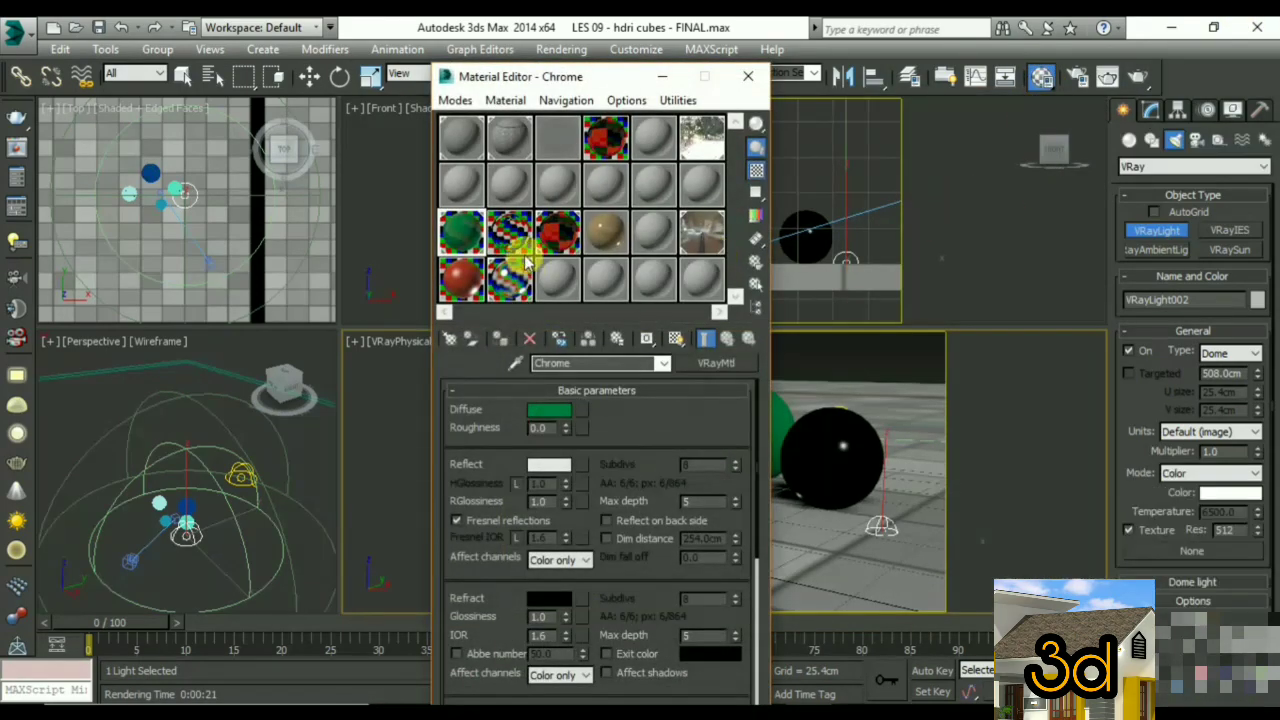
{"action": "left_click_drag", "start_coordinate": [700, 150], "coordinate": [1188, 463]}
{"action": "left_click_drag", "start_coordinate": [1220, 508], "coordinate": [840, 535]}
{"action": "left_click", "coordinate": [596, 428]}
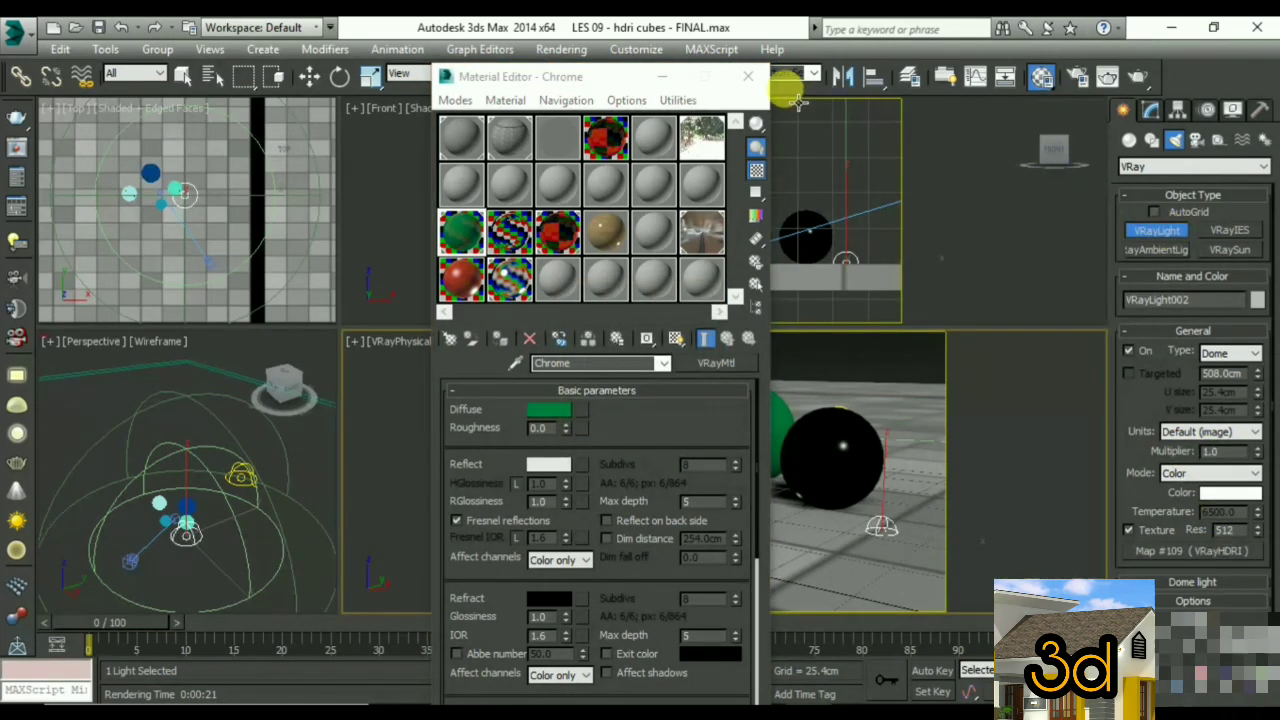
{"action": "left_click", "coordinate": [748, 76]}
{"action": "left_click", "coordinate": [1139, 78]}
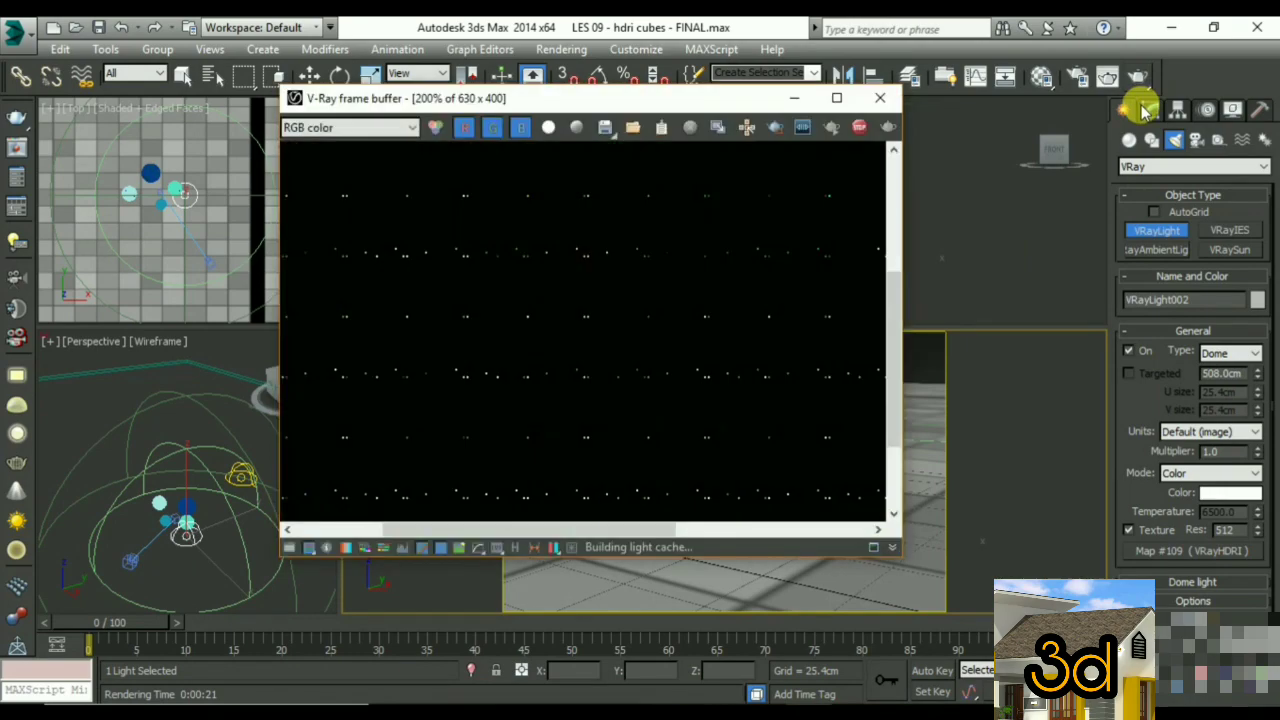
- Close the dome-light render preview and cancel the running render
{"action": "scroll", "coordinate": [612, 374], "scroll_direction": "down", "scroll_amount": 2}
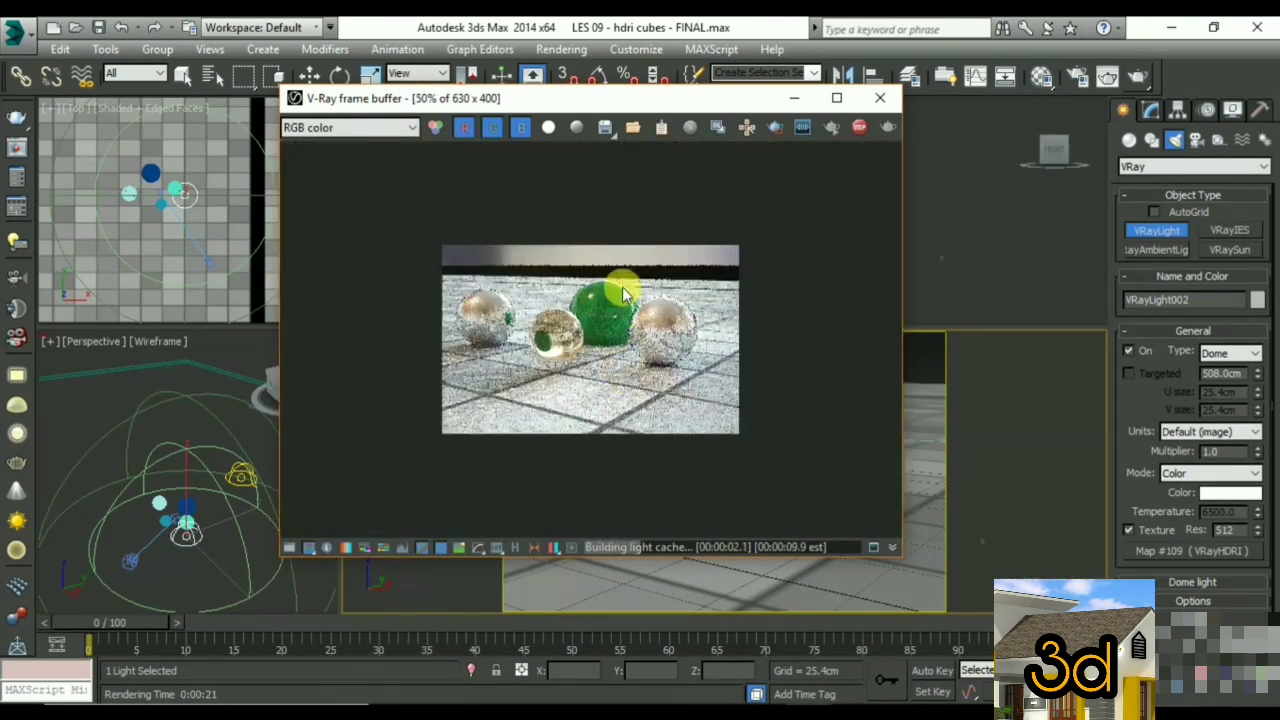
{"action": "scroll", "coordinate": [622, 295], "scroll_direction": "up", "scroll_amount": 2}
{"action": "left_click", "coordinate": [880, 98]}
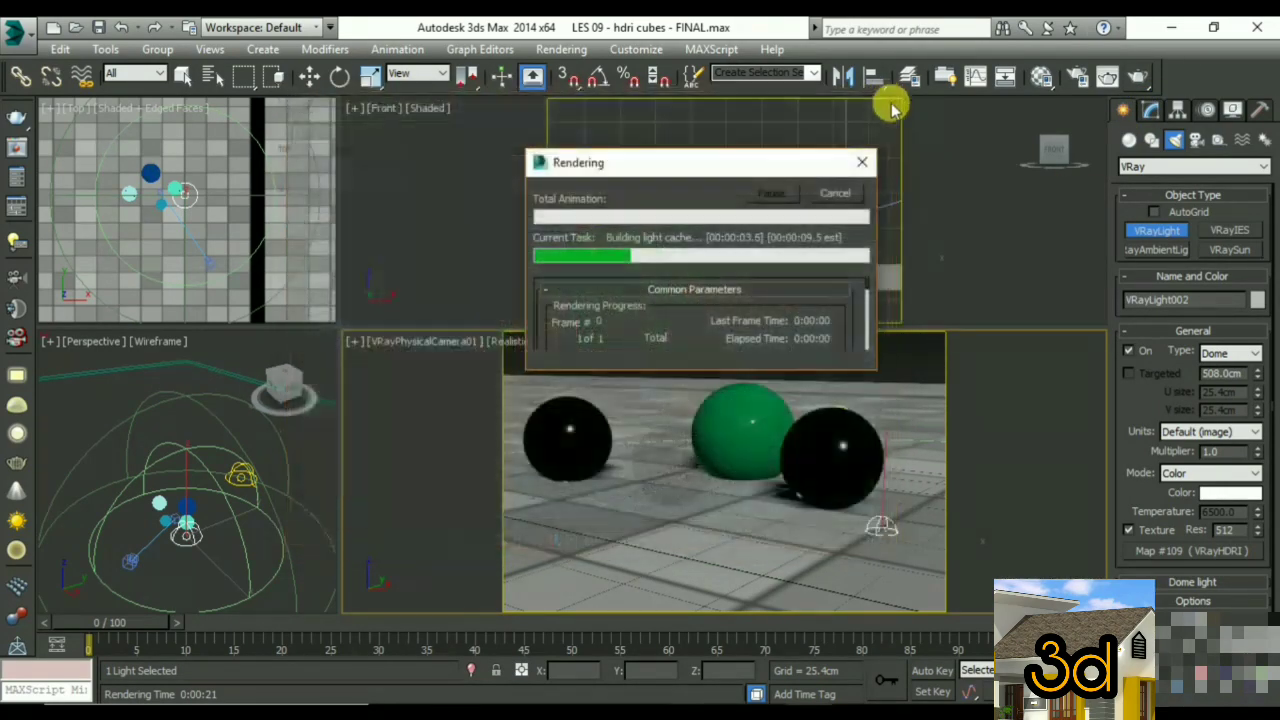
{"action": "left_click", "coordinate": [850, 197]}
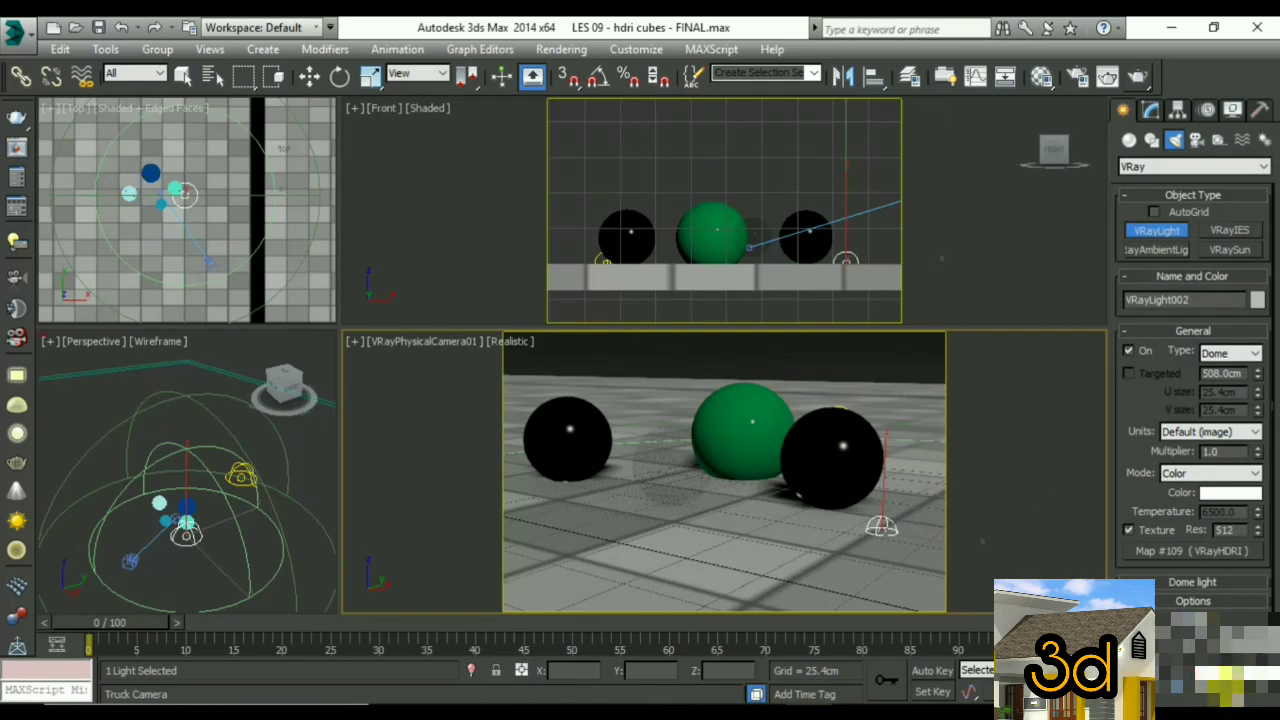
- Draw a small plane VRayLight003 near the spheres, orbit the camera lower, and render
{"action": "left_click_drag", "start_coordinate": [780, 422], "coordinate": [786, 428]}
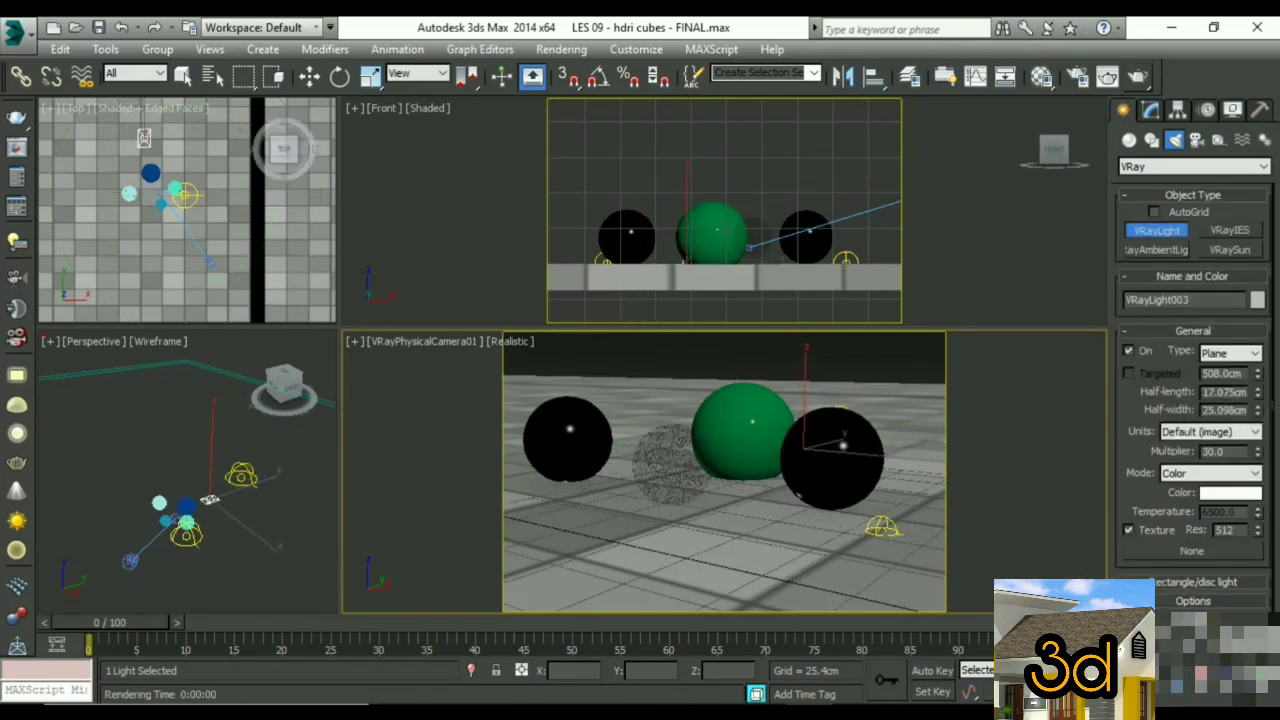
{"action": "key", "text": "ctrl+r"}
{"action": "left_click_drag", "start_coordinate": [808, 491], "coordinate": [760, 423]}
{"action": "left_click", "coordinate": [1137, 77]}
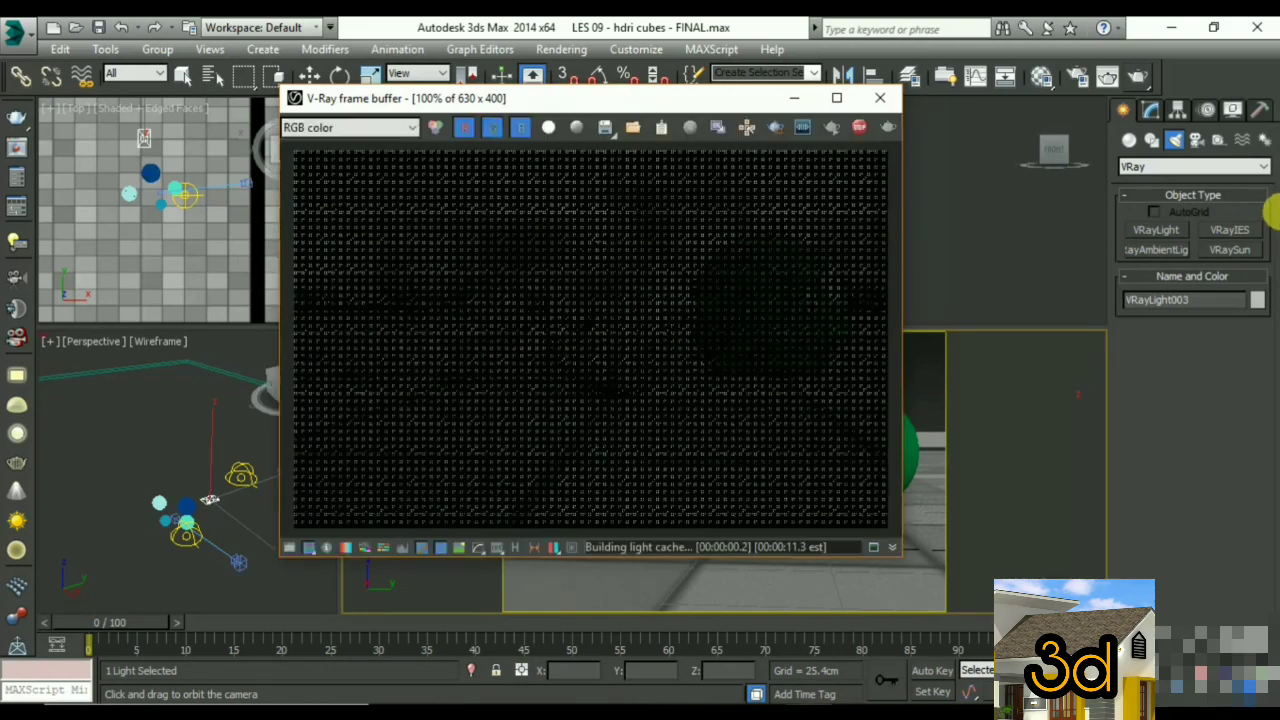
- Zoom in and out of the low-angle render of the glass, chrome and green spheres
{"action": "scroll", "coordinate": [652, 322], "scroll_direction": "up", "scroll_amount": 2}
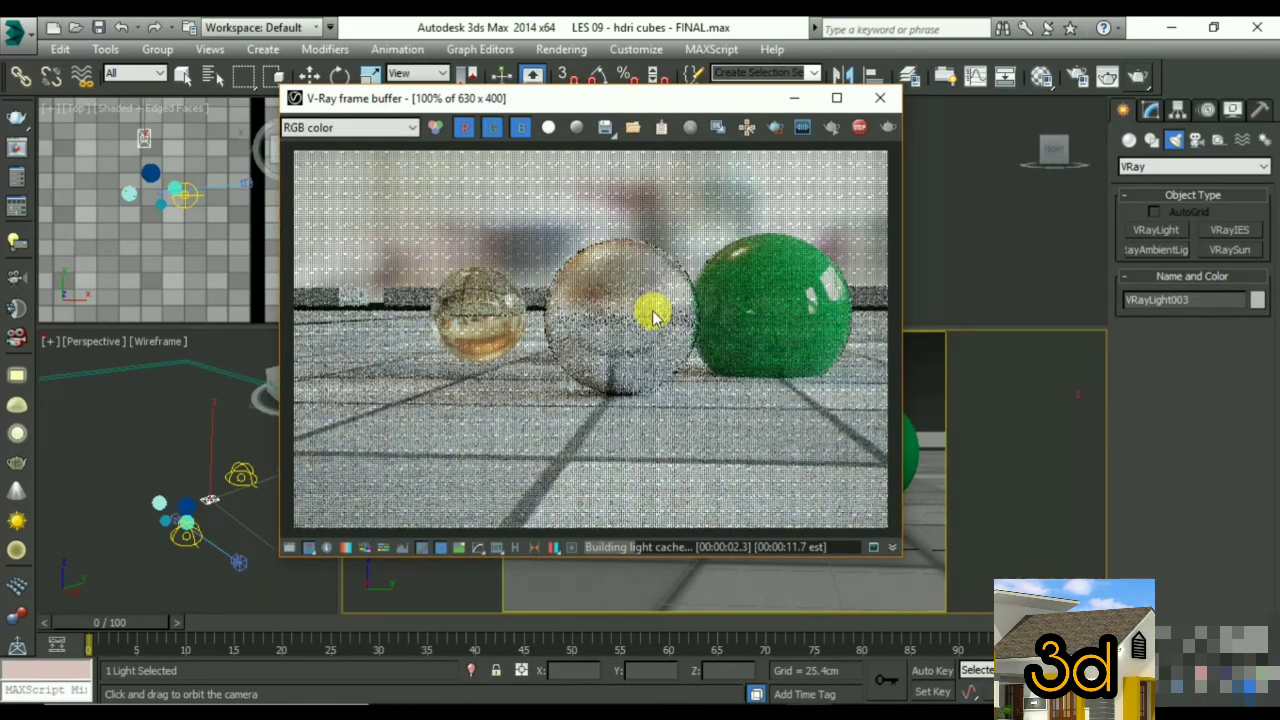
{"action": "scroll", "coordinate": [677, 264], "scroll_direction": "down", "scroll_amount": 2}
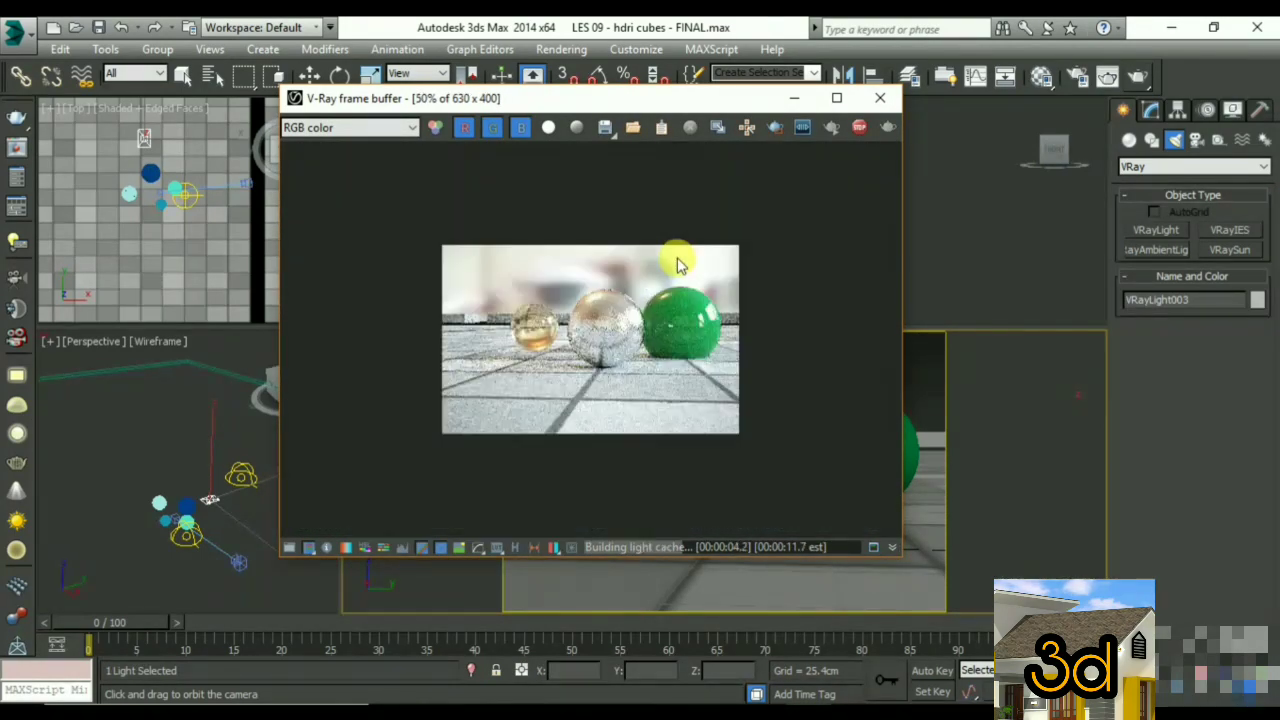
{"action": "scroll", "coordinate": [677, 264], "scroll_direction": "up", "scroll_amount": 2}
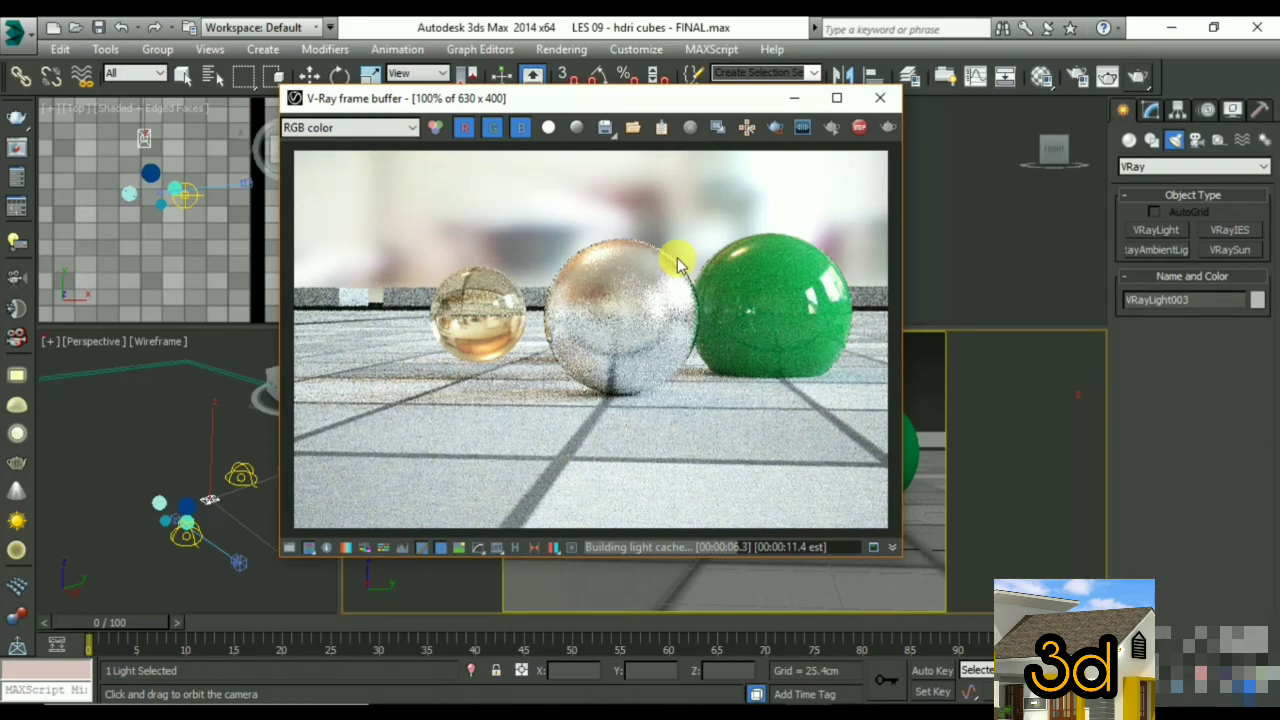
{"action": "scroll", "coordinate": [677, 264], "scroll_direction": "up", "scroll_amount": 2}
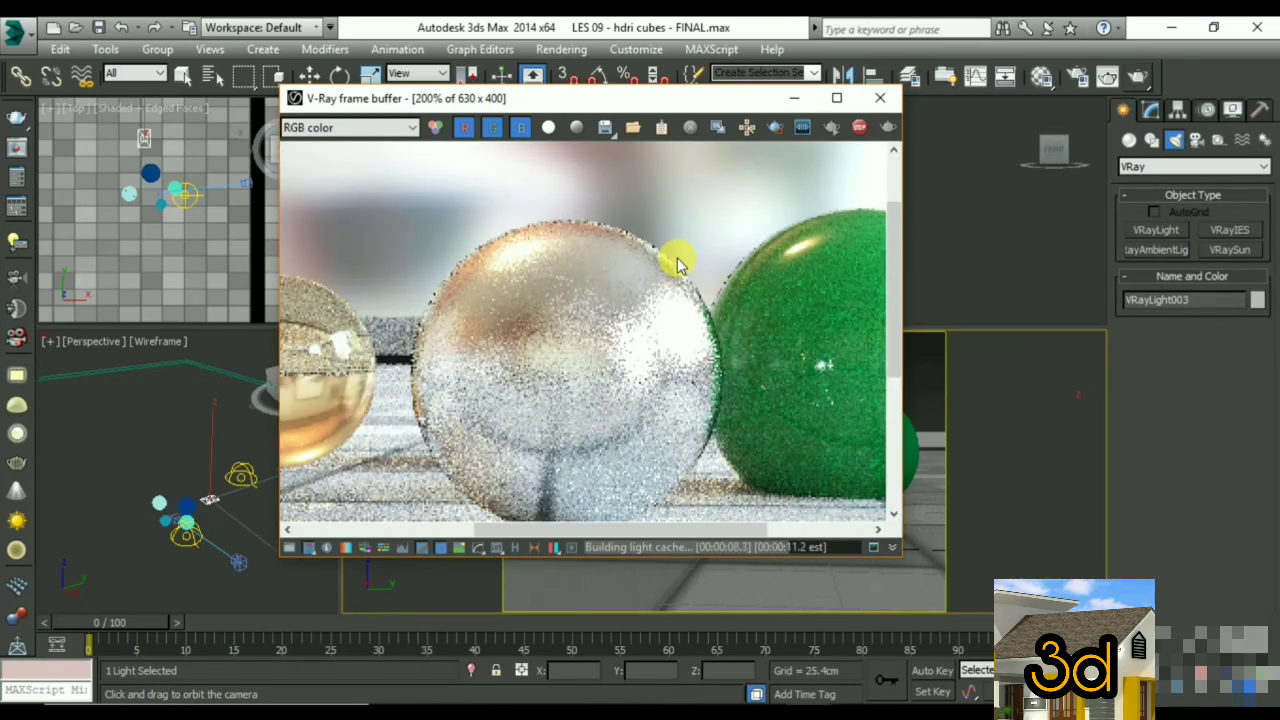
{"action": "scroll", "coordinate": [690, 335], "scroll_direction": "down", "scroll_amount": 2}
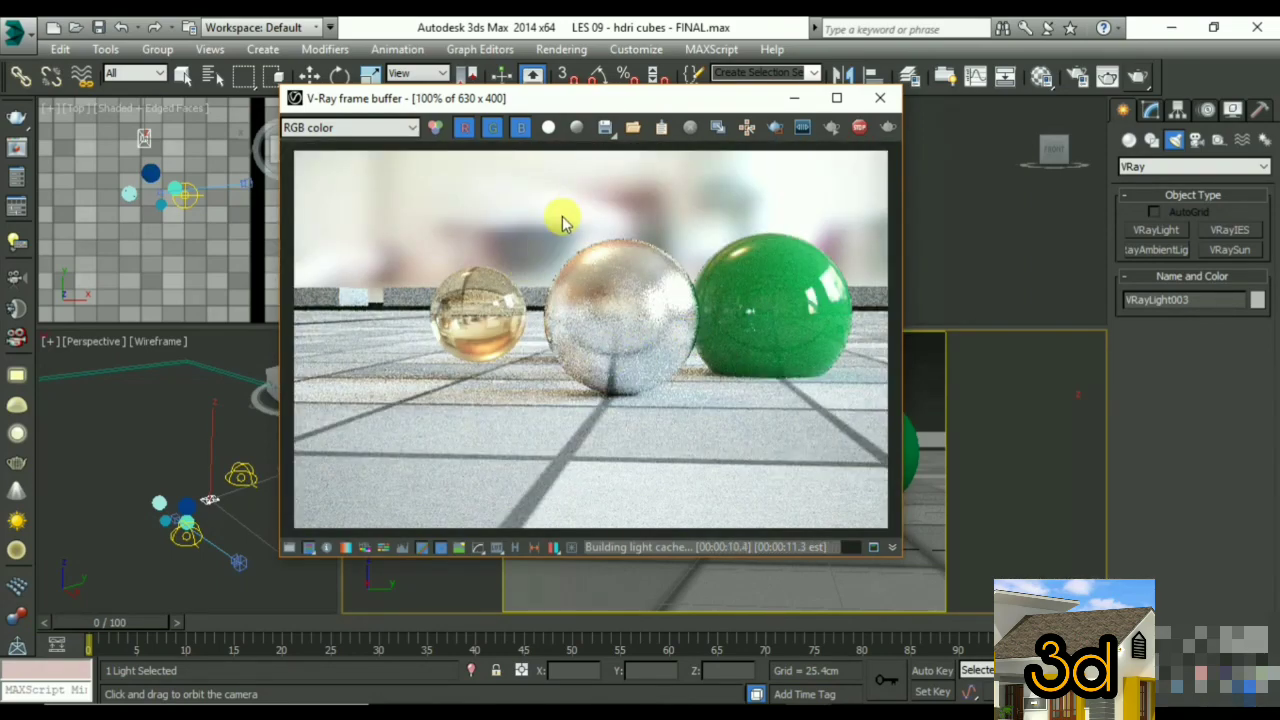